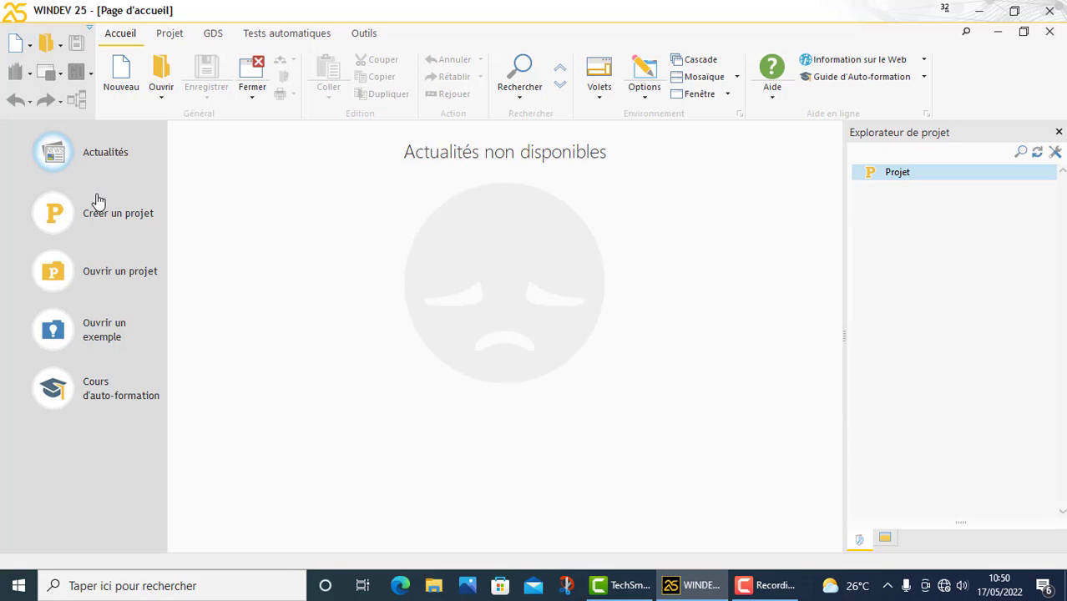
# - Start a new "Application Windows ou Linux" project and target the Windows platform
pyautogui.click(118, 219)
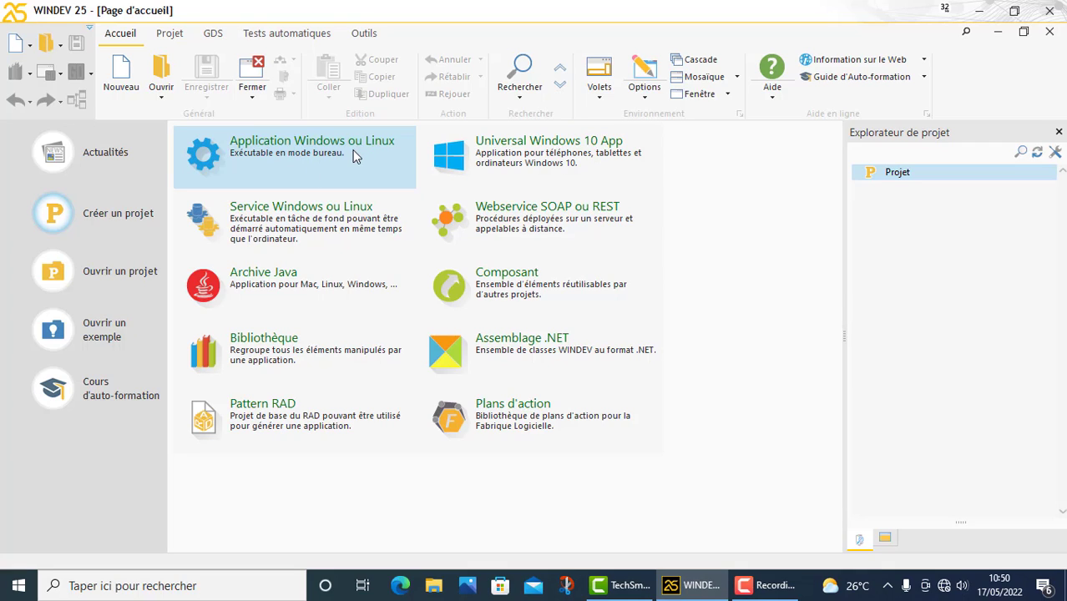
pyautogui.press('capslock')
pyautogui.click(356, 157)
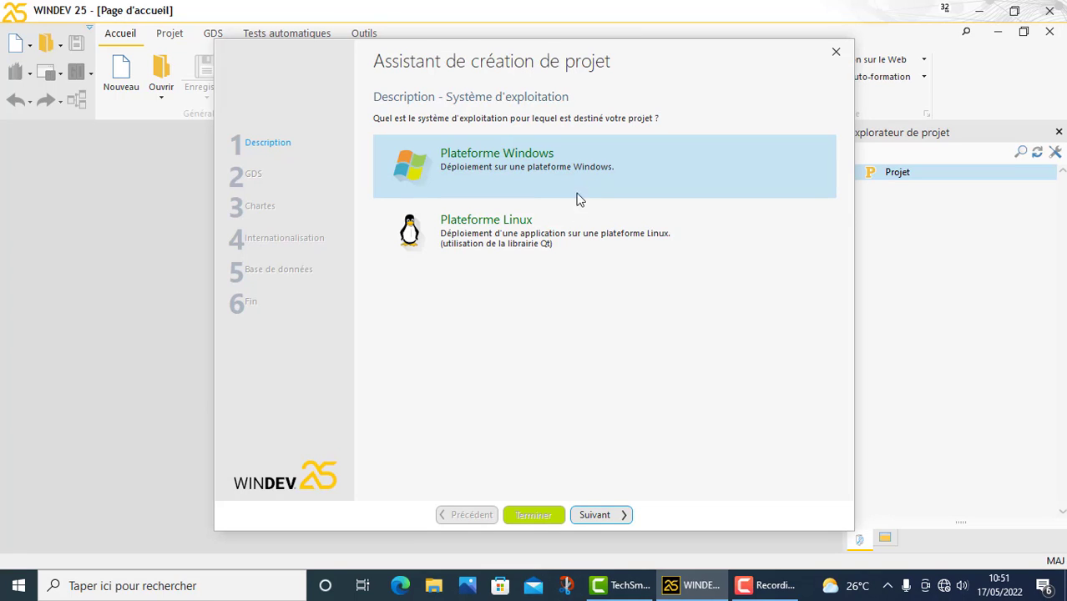
pyautogui.click(575, 218)
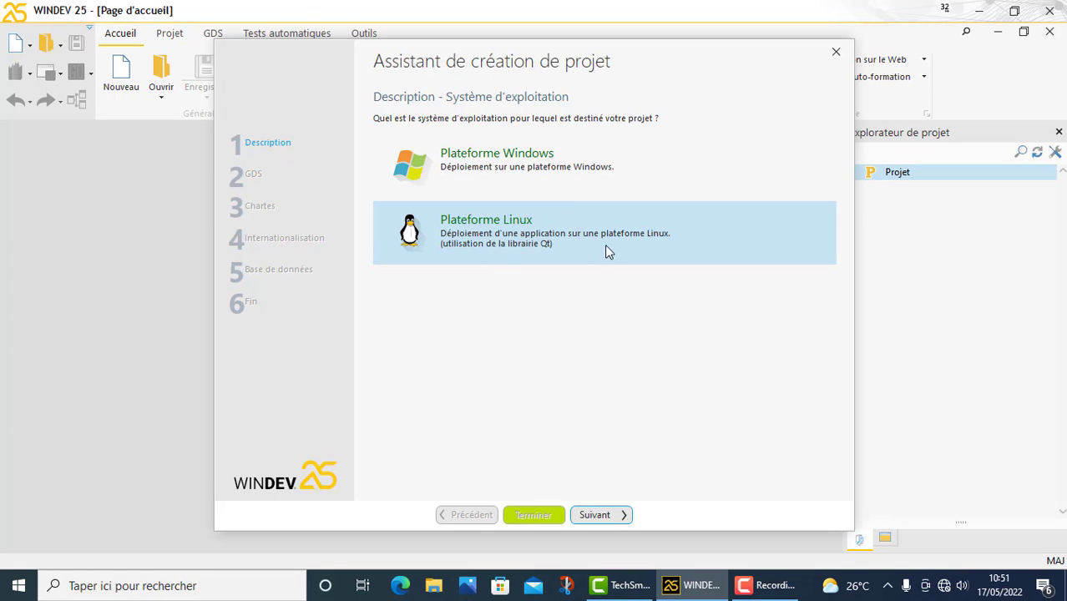
pyautogui.click(573, 163)
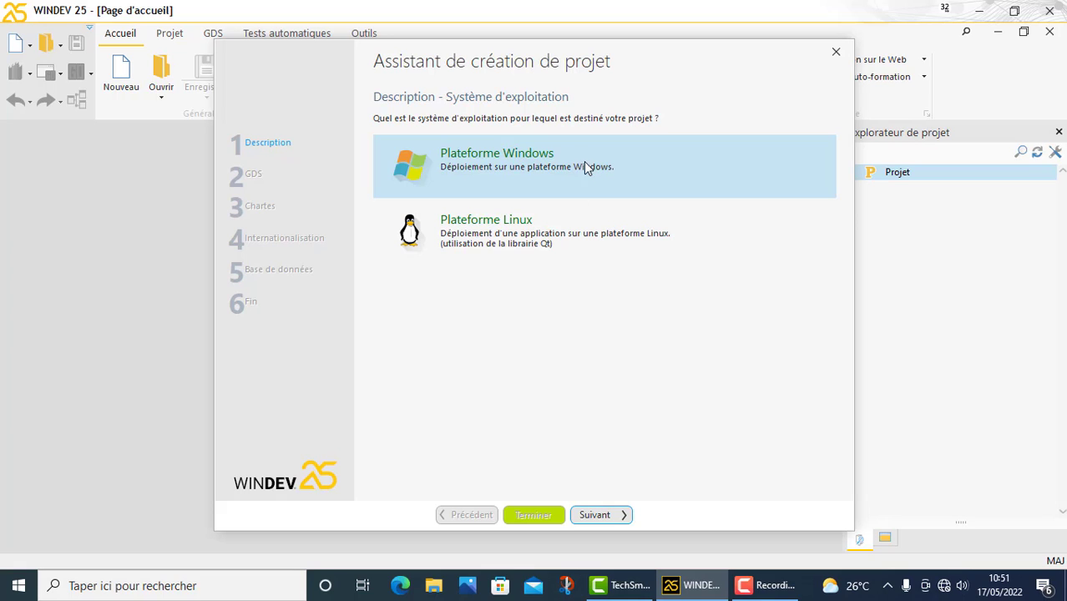
pyautogui.click(613, 517)
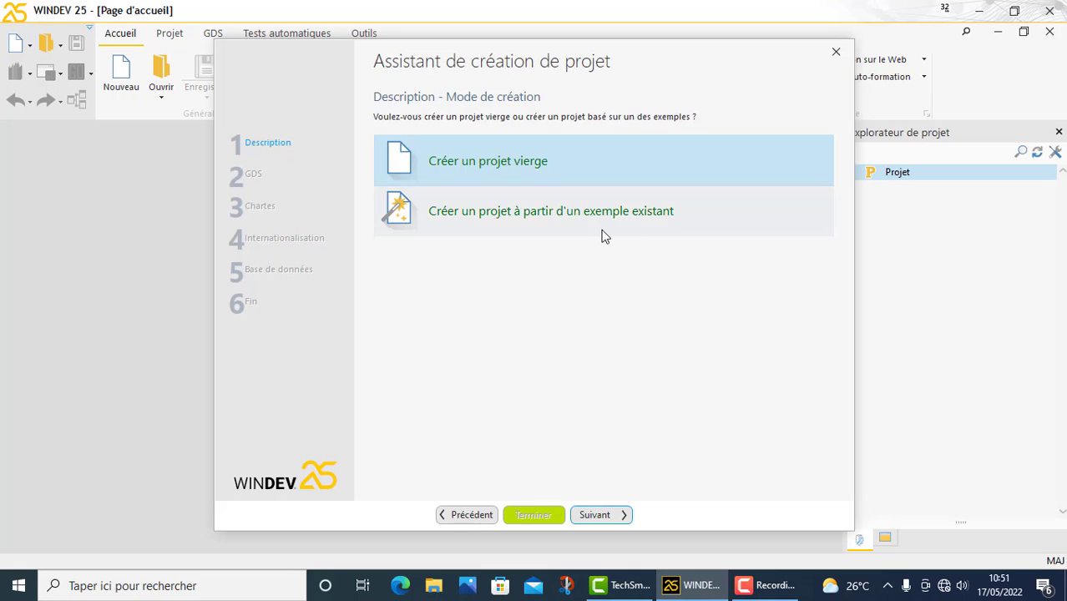
# - Choose to create a blank project ("Créer un projet vierge") as the creation mode
pyautogui.click(684, 213)
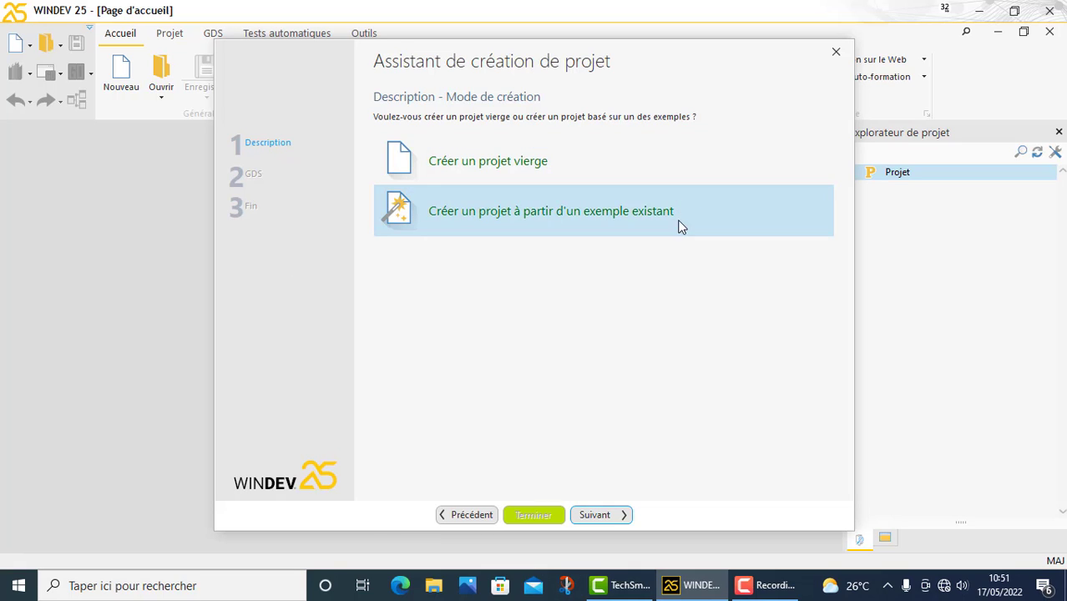
pyautogui.click(629, 179)
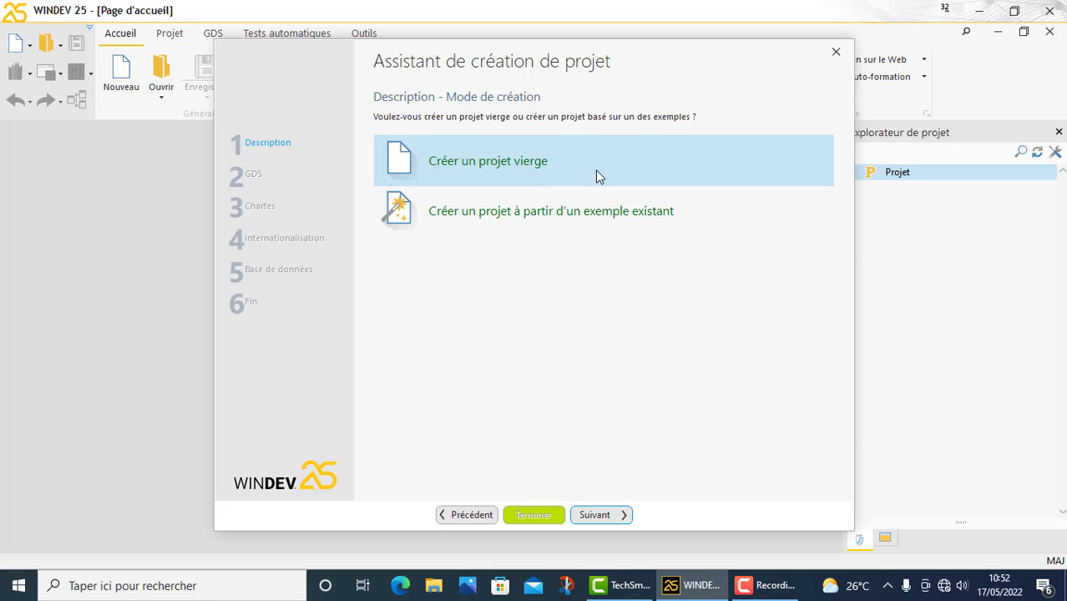
pyautogui.click(587, 518)
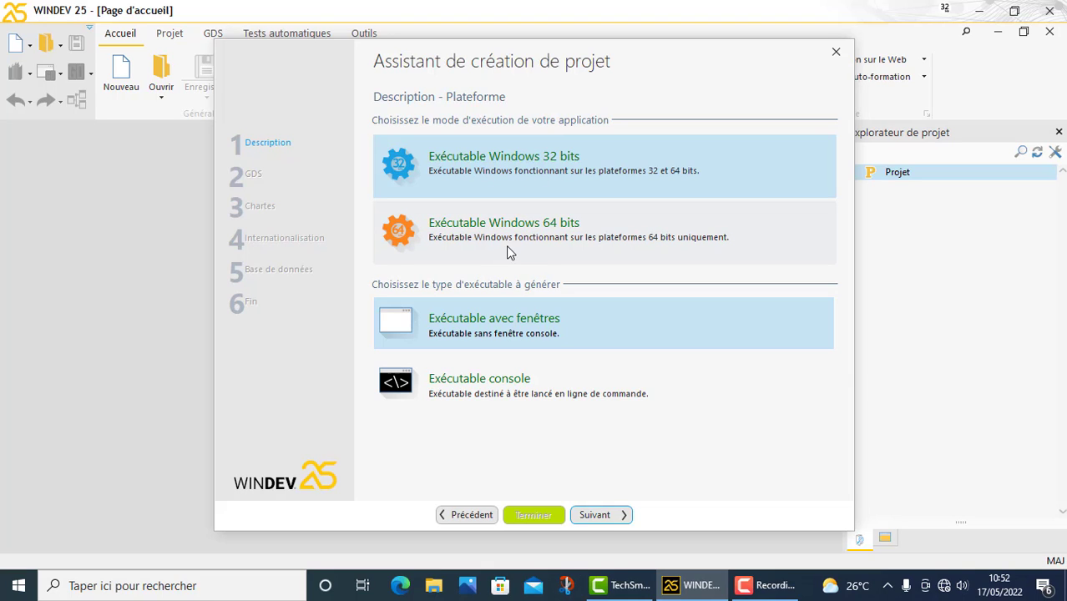
# - Set the application to a 32-bit Windows executable with windows ("Exécutable avec fenêtres")
pyautogui.click(599, 242)
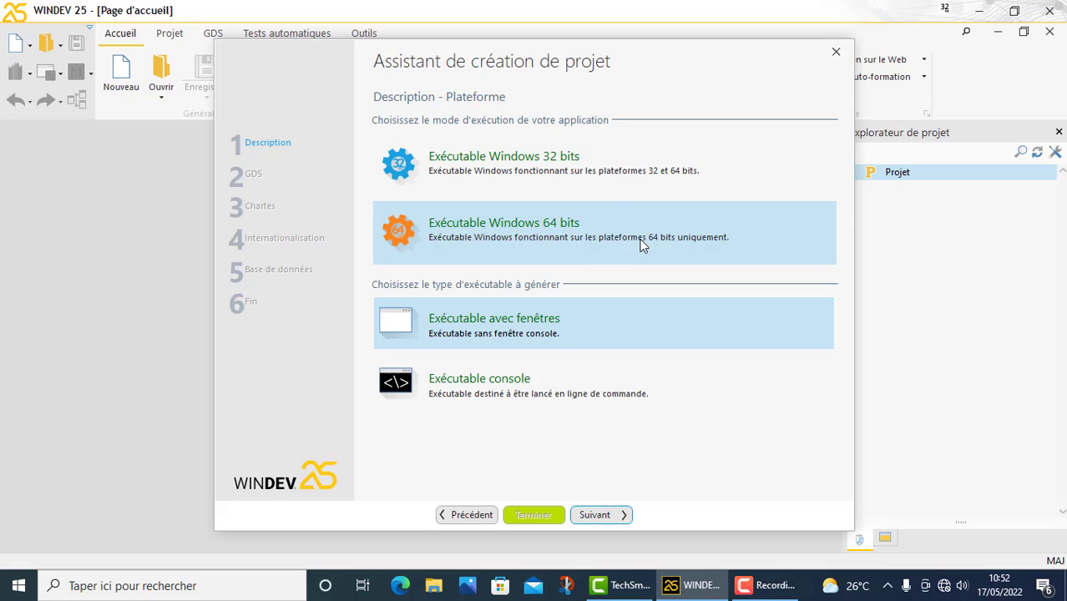
pyautogui.click(644, 171)
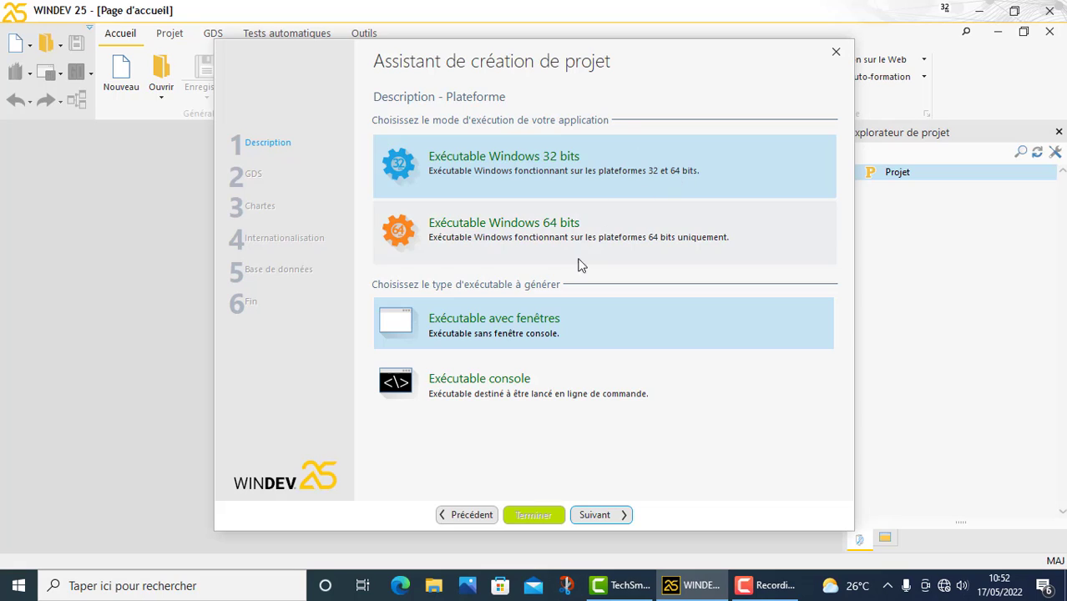
pyautogui.click(610, 514)
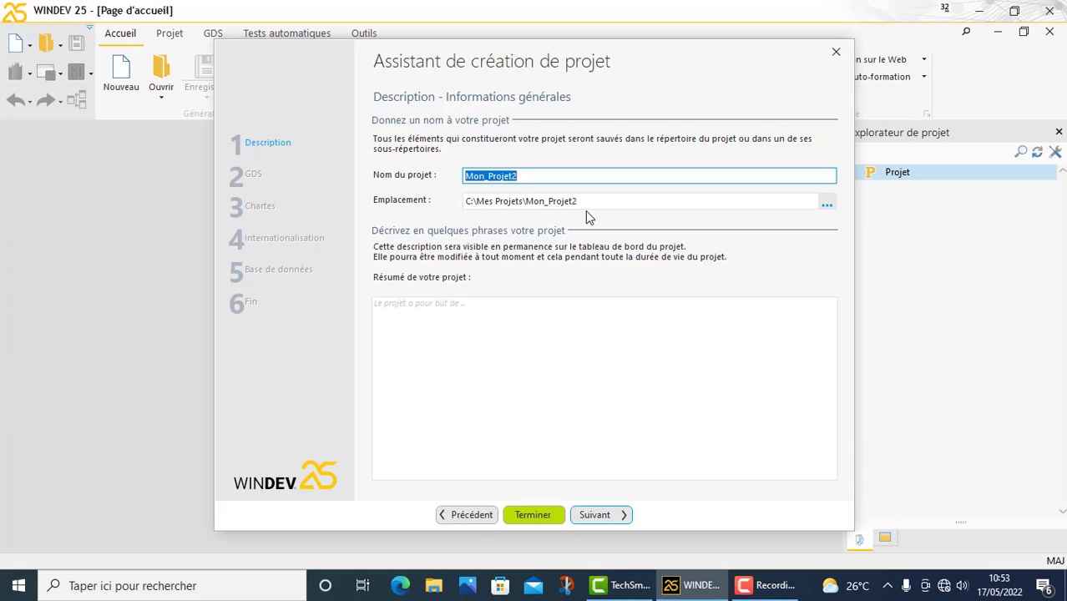
# - Name the project GestionVentesProduits
pyautogui.write('gEstio')
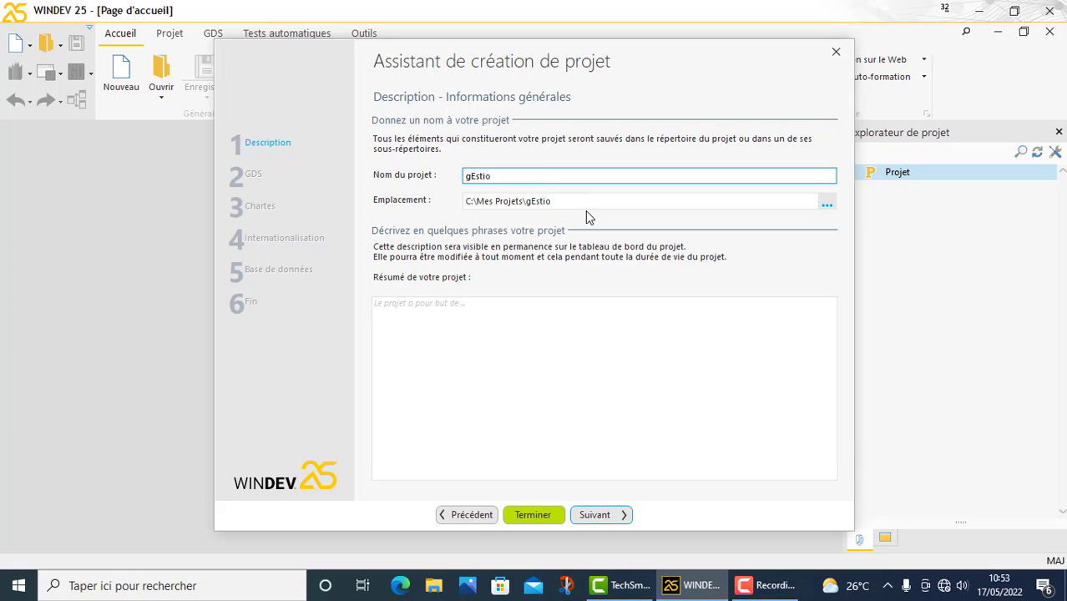
pyautogui.write('nVentes')
pyautogui.click(478, 178)
pyautogui.press('BackSpace')
pyautogui.press('BackSpace')
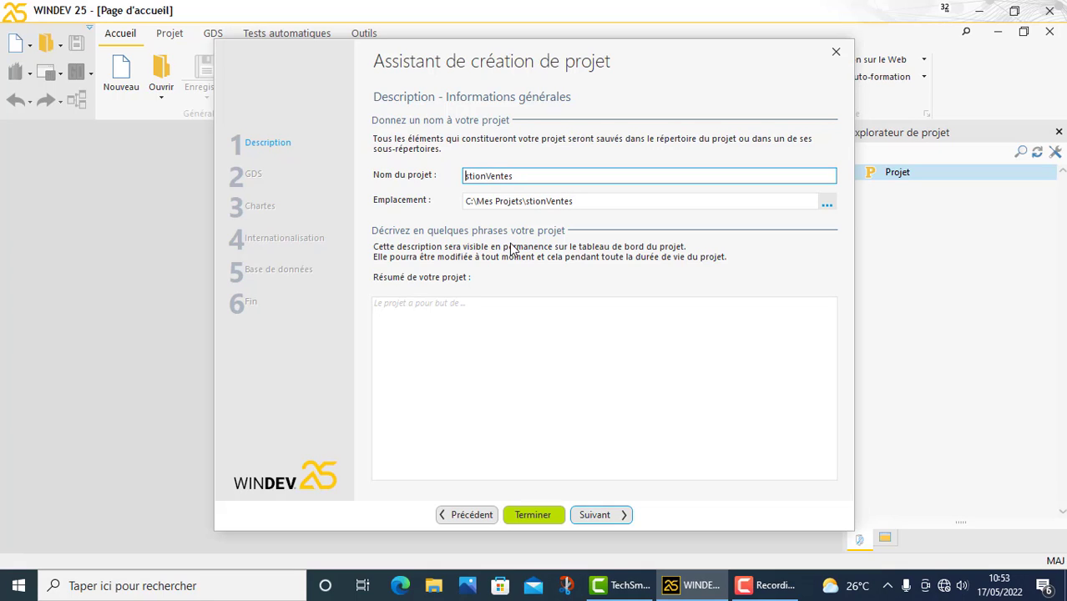
pyautogui.write('Ge')
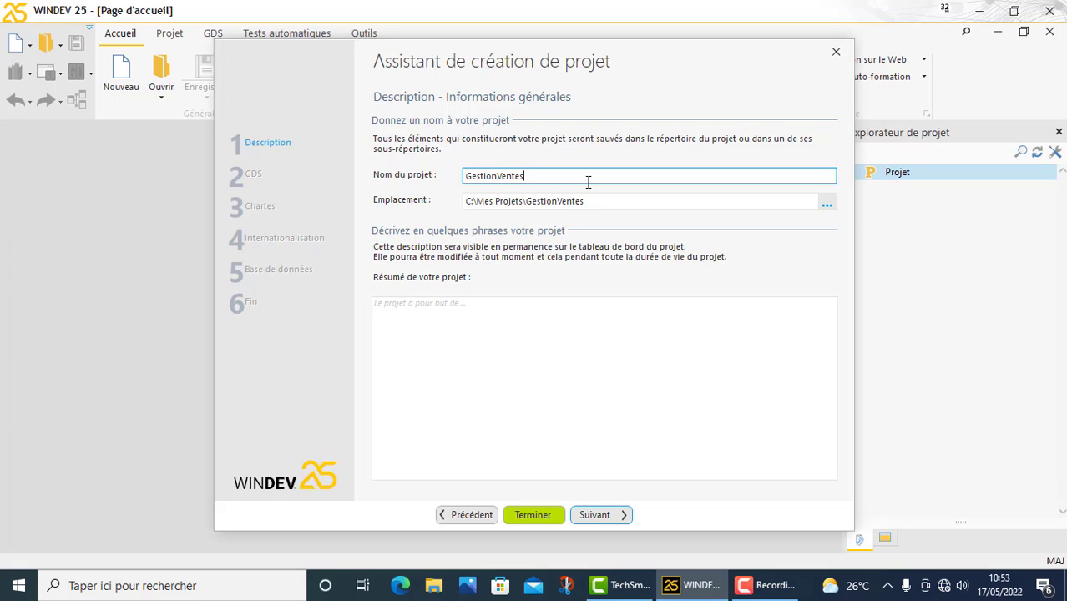
pyautogui.write('Produits')
pyautogui.click(704, 346)
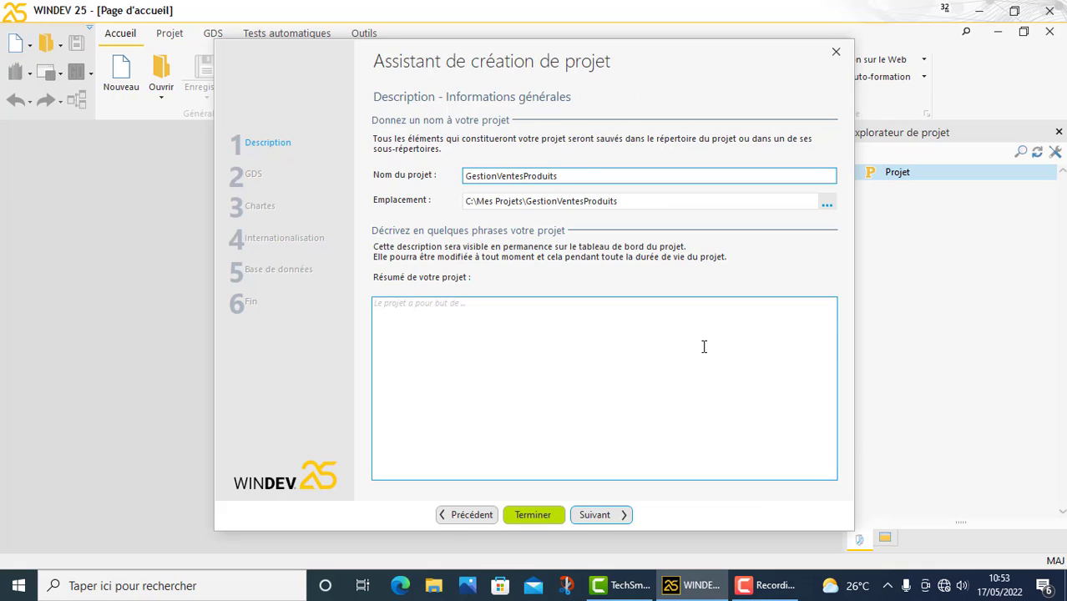
# - Keep the location C:\Mes Projets\GestionVentesProduits and continue past the project summary and attached documents without adding any
pyautogui.click(776, 207)
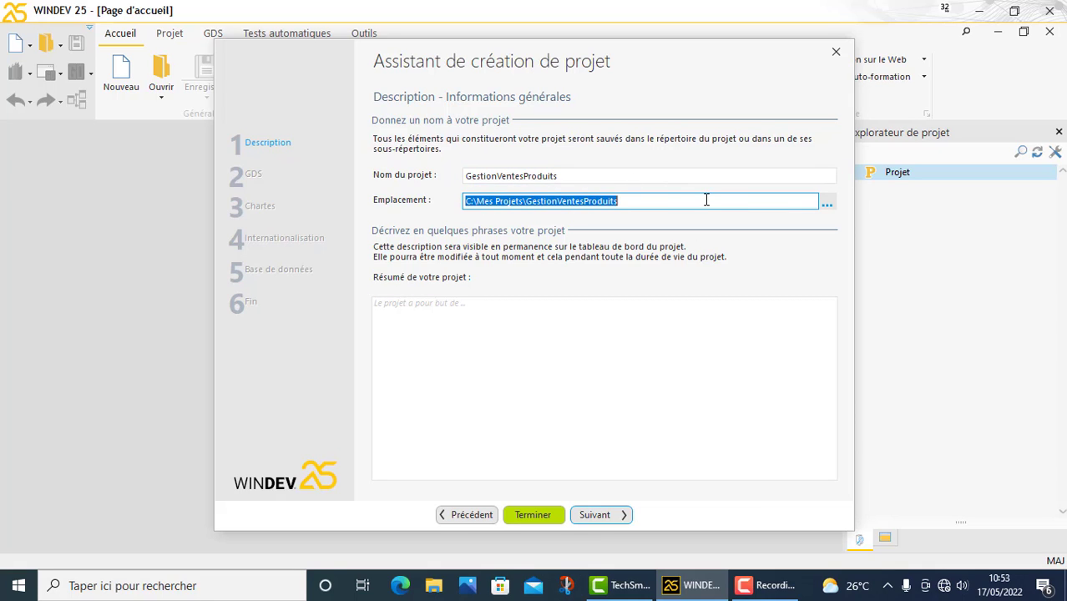
pyautogui.click(660, 201)
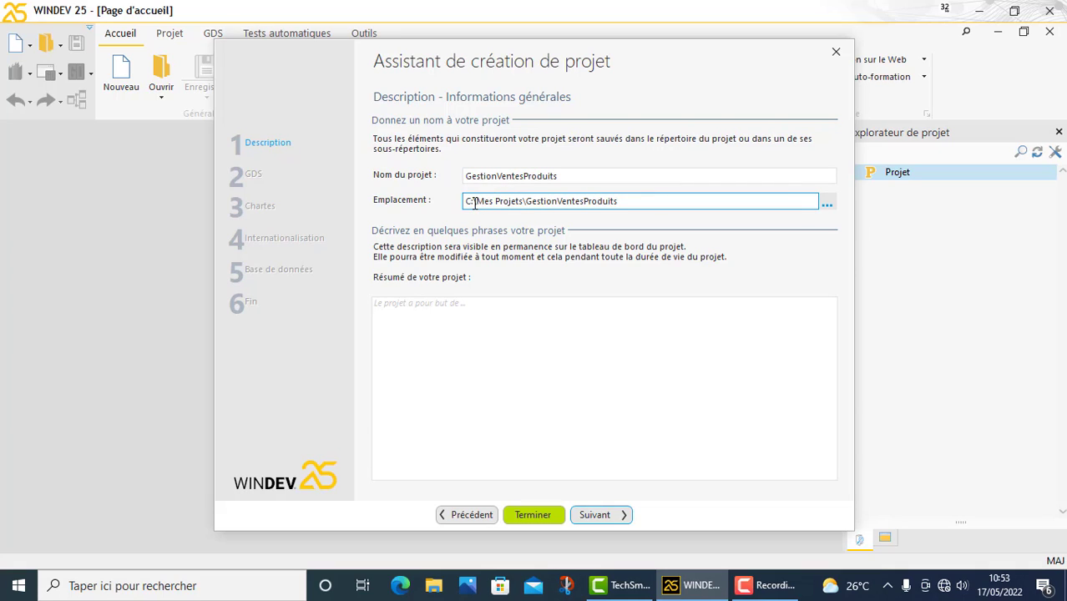
pyautogui.moveTo(476, 203)
pyautogui.mouseDown()
pyautogui.moveTo(466, 202)
pyautogui.moveTo(519, 203)
pyautogui.moveTo(479, 206)
pyautogui.mouseUp()
pyautogui.moveTo(619, 201); pyautogui.dragTo(525, 201)
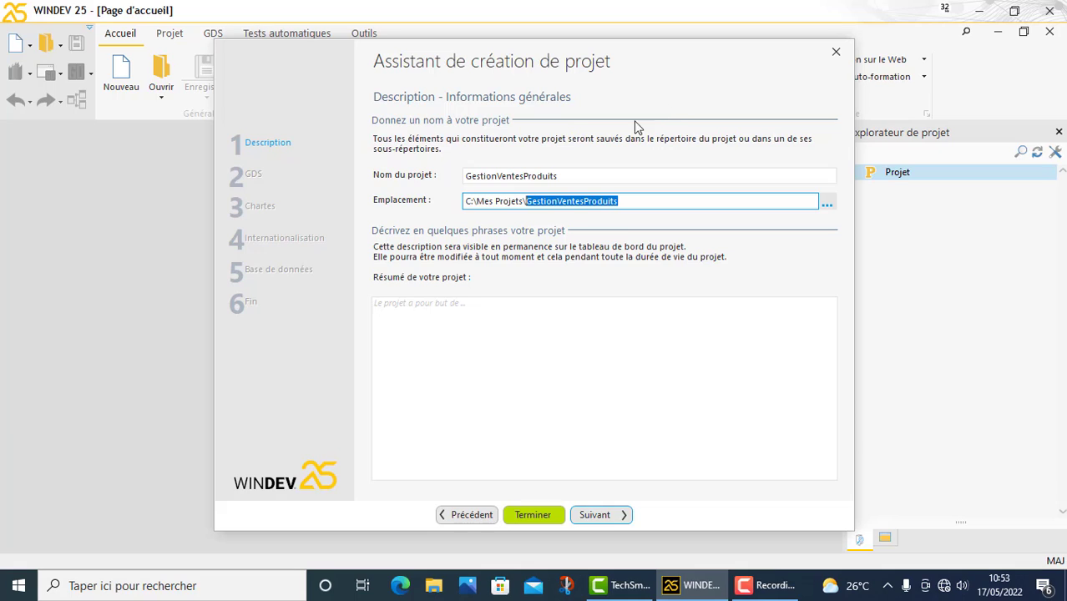
pyautogui.click(552, 314)
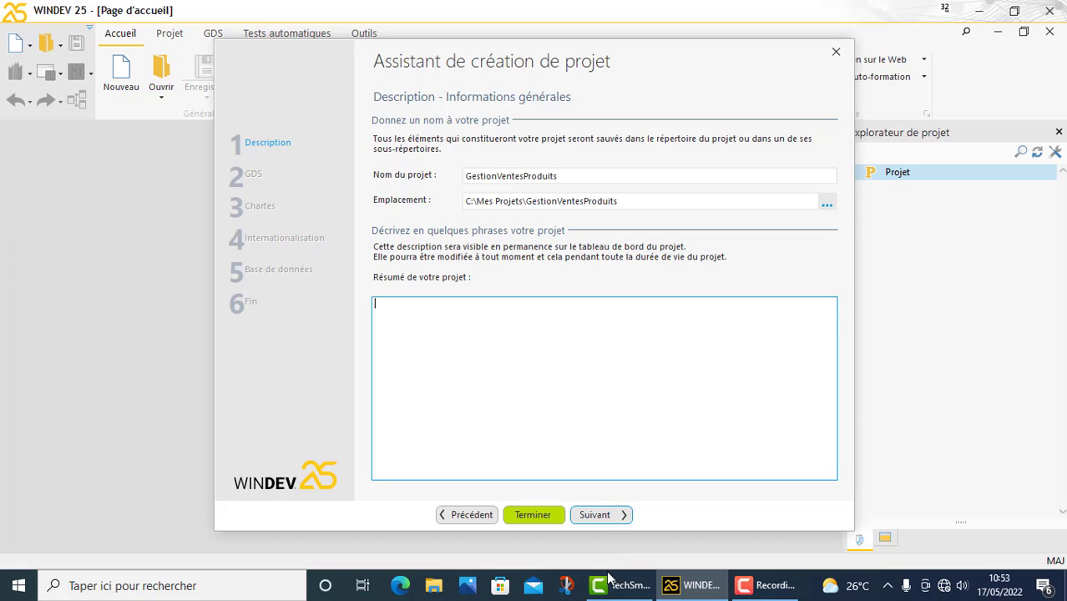
pyautogui.click(615, 515)
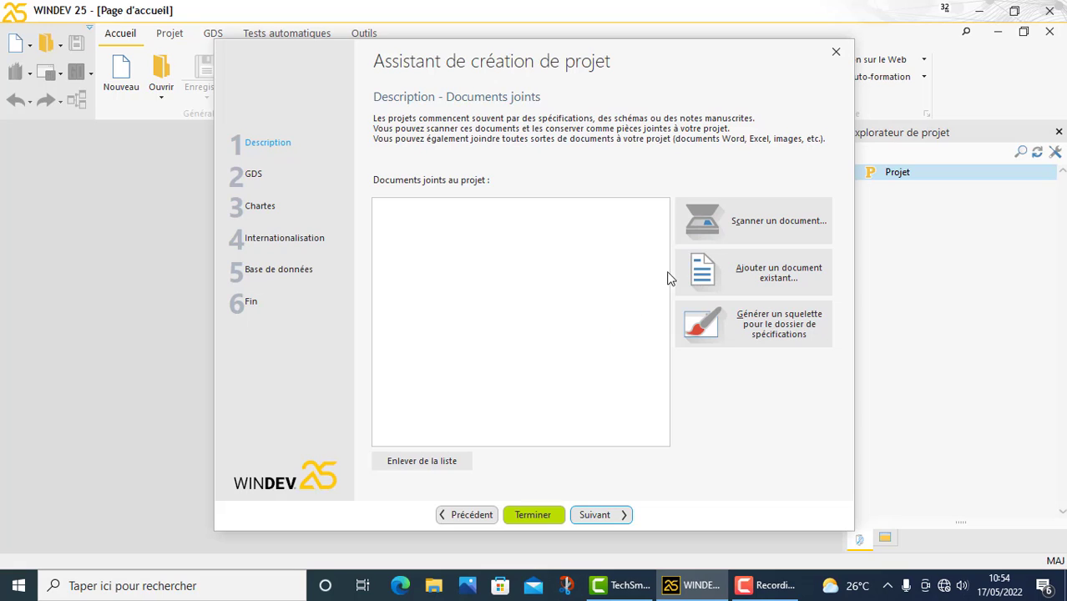
pyautogui.click(594, 515)
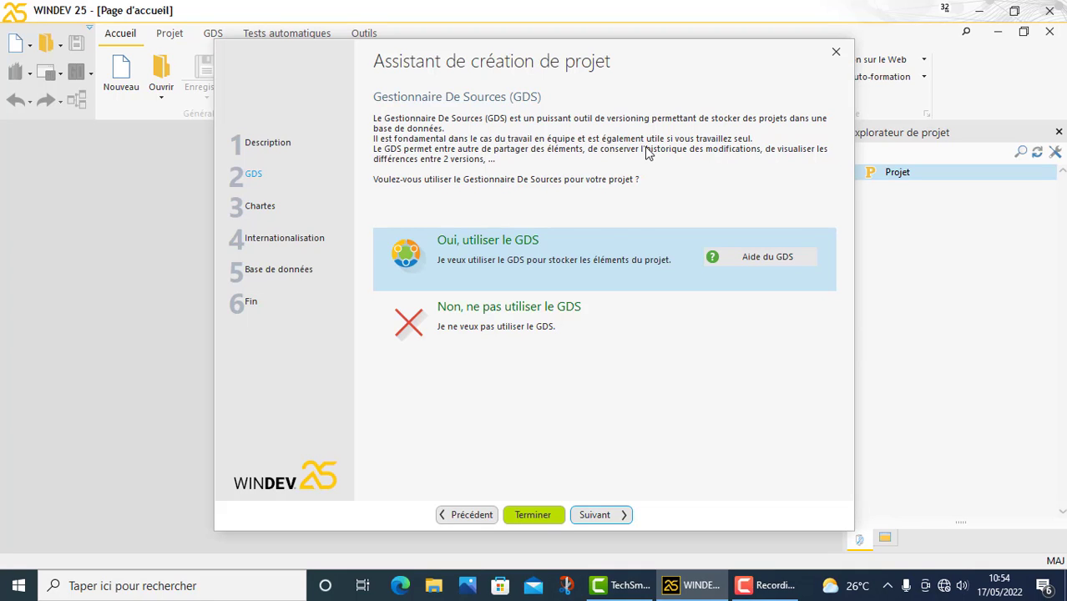
# - Decline the source manager (GDS) for the project and accept the <Standard> programming charter
pyautogui.click(490, 328)
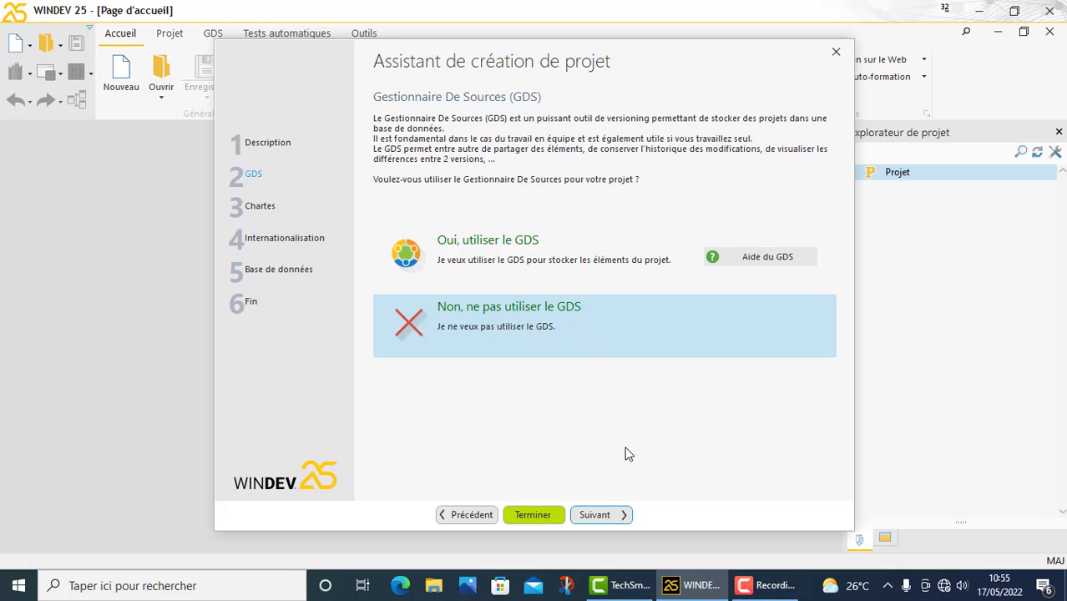
pyautogui.click(626, 516)
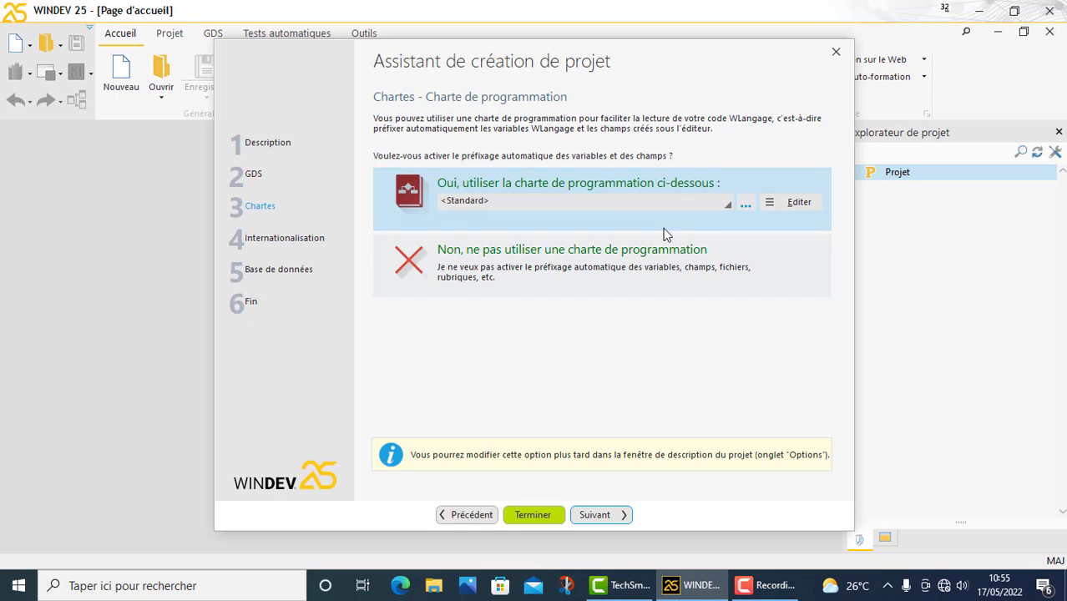
pyautogui.click(627, 518)
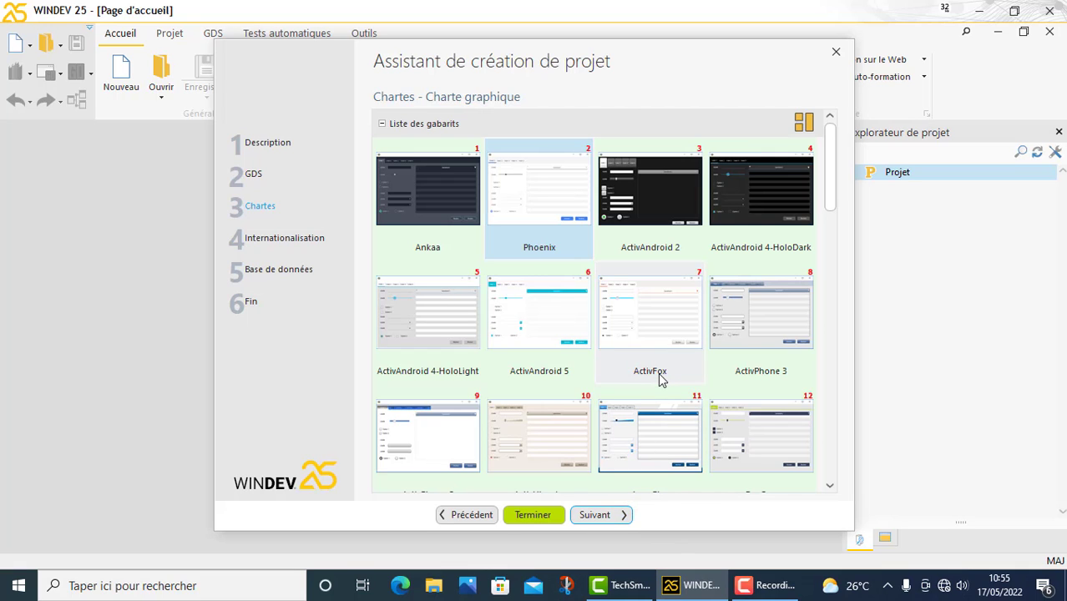
# - Browse the interface templates and choose Material Design Blue Grey as the project's graphic charter
pyautogui.scroll(-10, 660, 377)
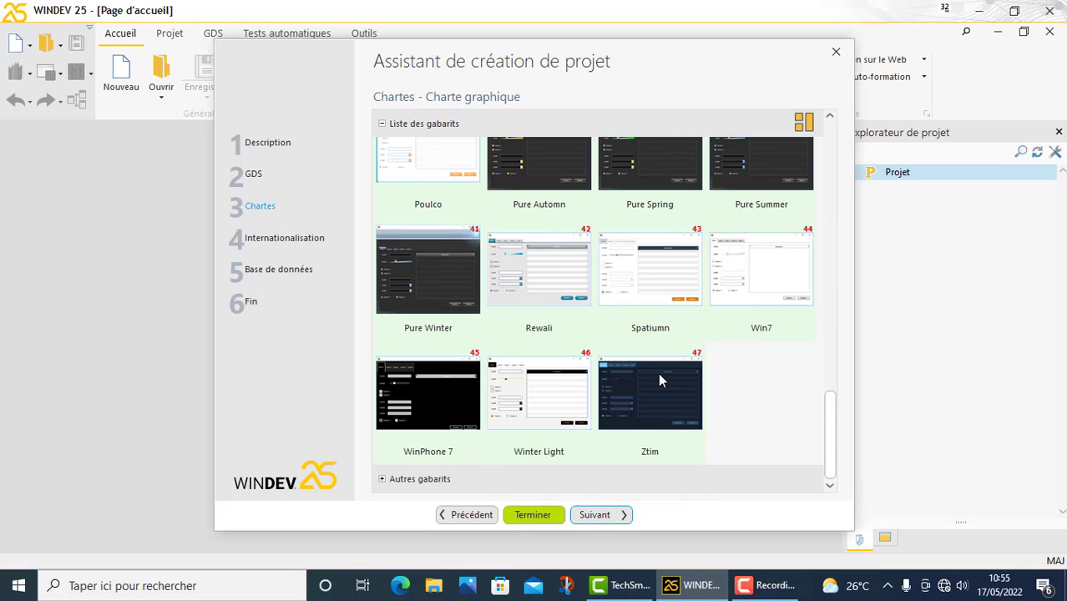
pyautogui.scroll(10, 658, 381)
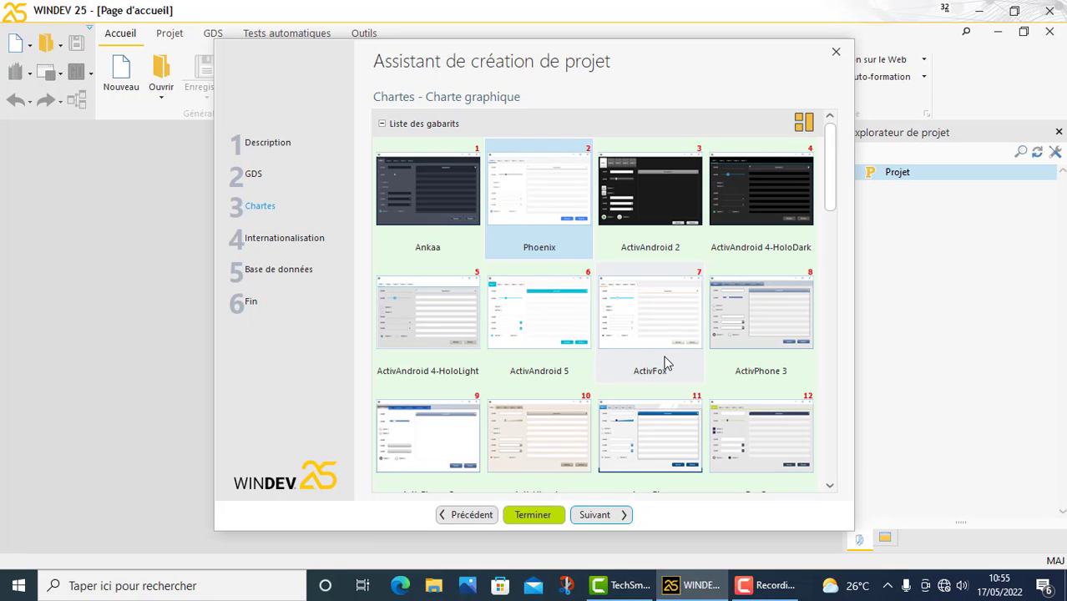
pyautogui.moveTo(830, 188); pyautogui.dragTo(823, 245)
pyautogui.scroll(-6, 656, 258)
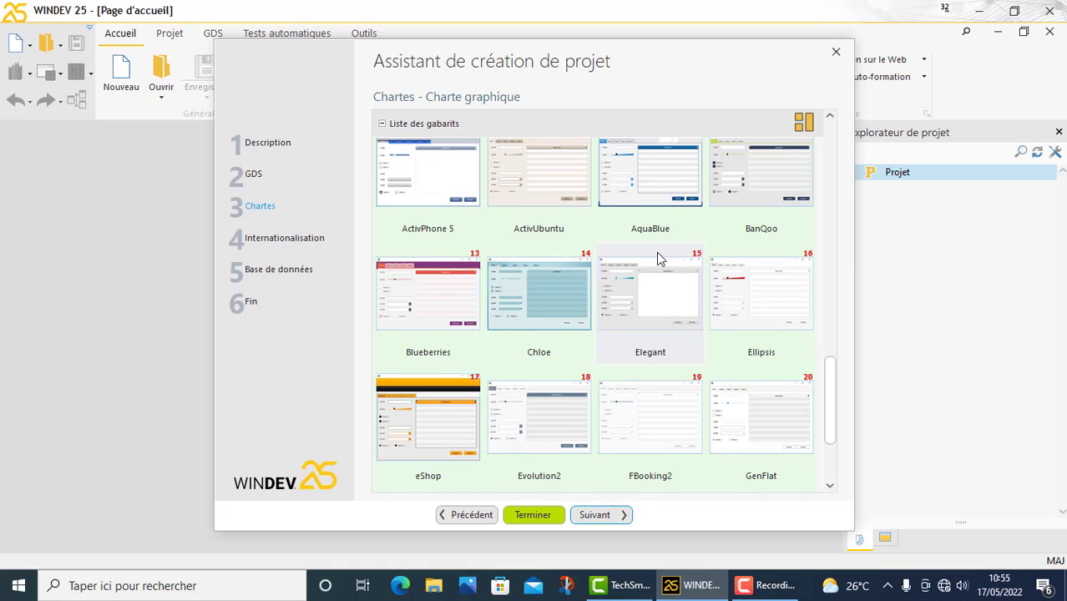
pyautogui.scroll(-2, 656, 258)
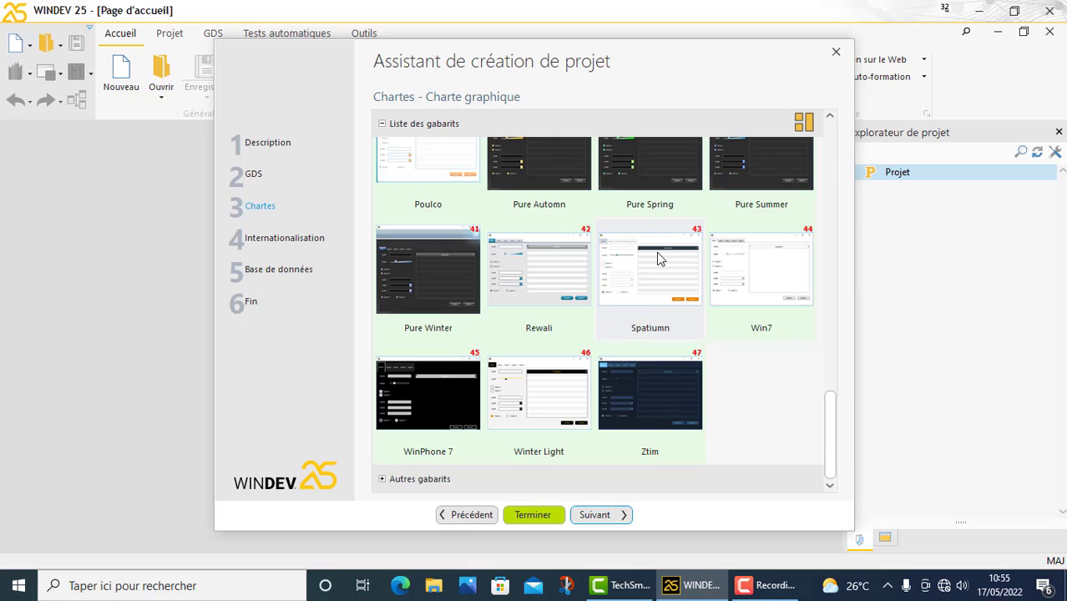
pyautogui.scroll(3, 656, 258)
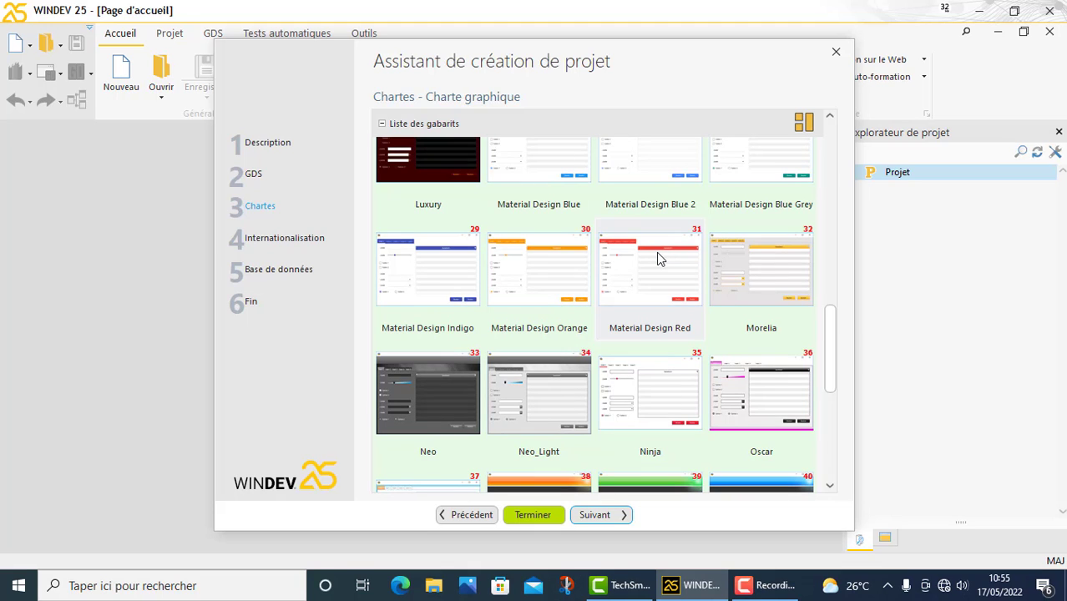
pyautogui.scroll(-3, 657, 258)
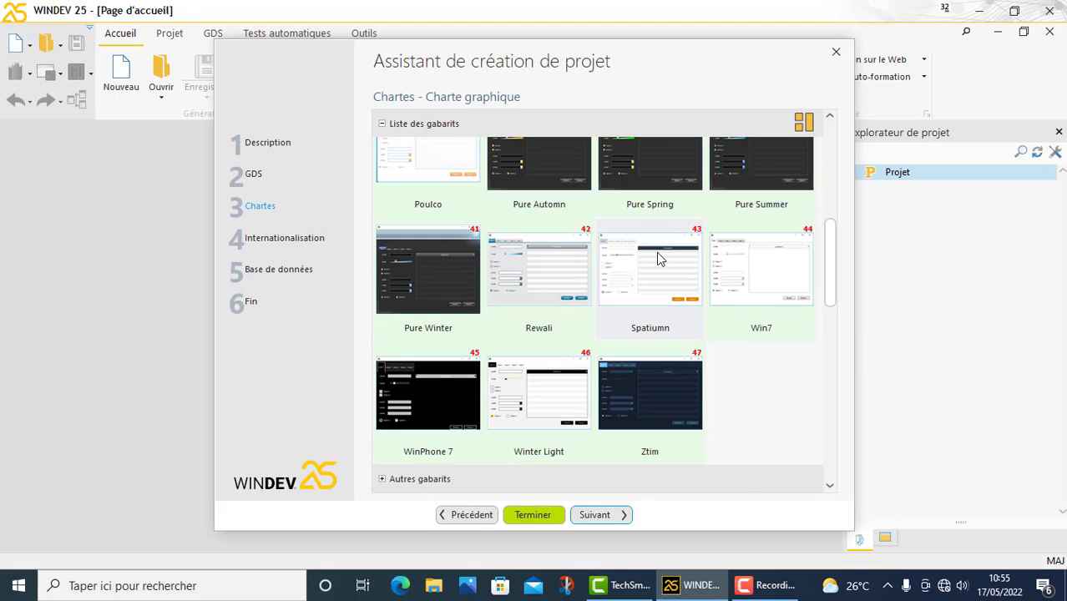
pyautogui.scroll(5, 656, 254)
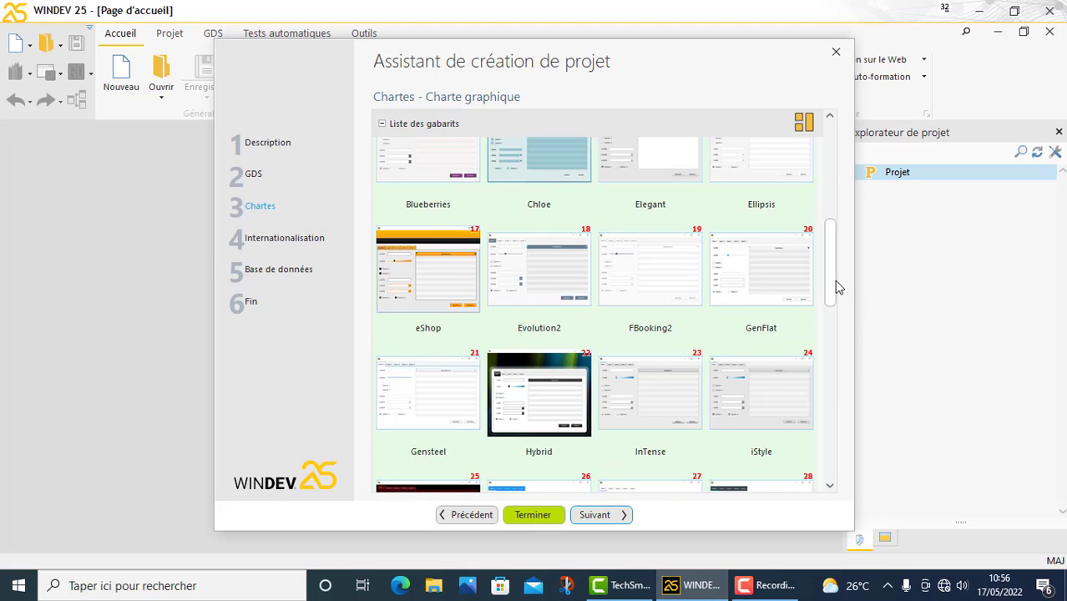
pyautogui.moveTo(835, 283); pyautogui.dragTo(833, 332)
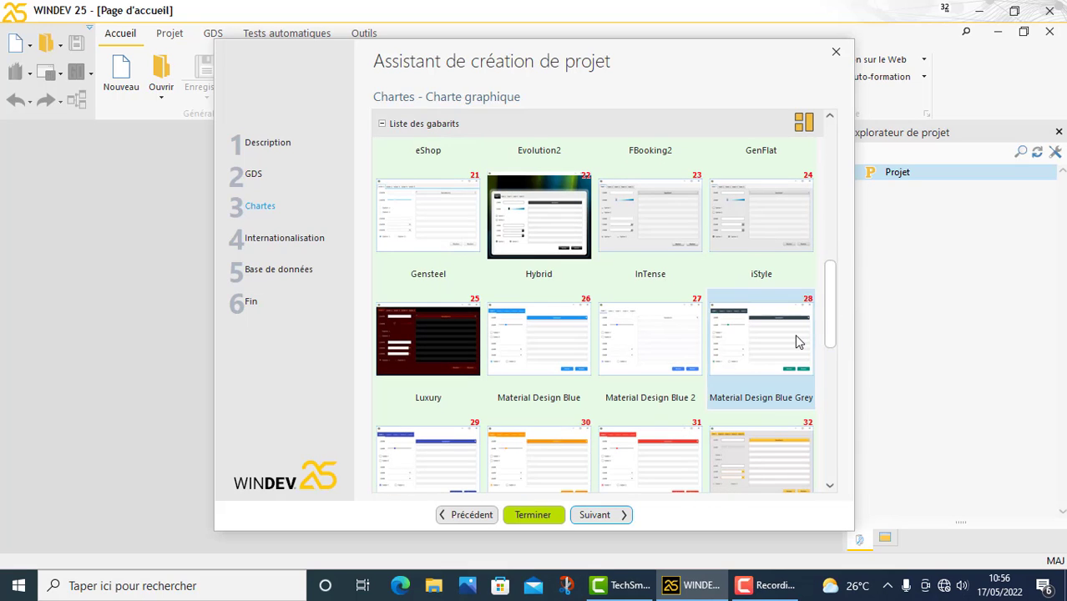
pyautogui.click(630, 514)
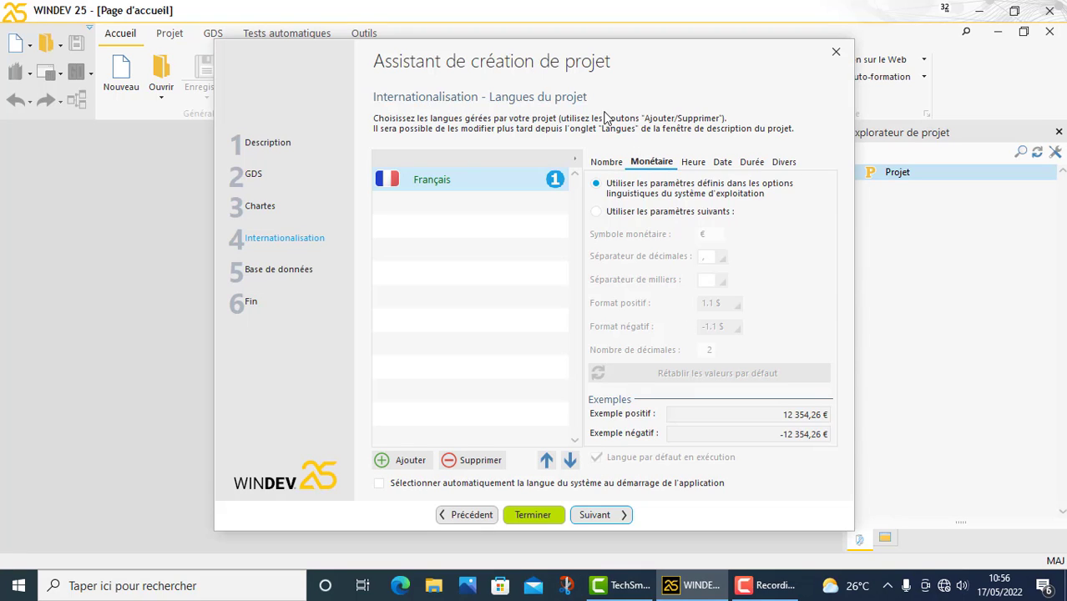
# - Use custom monetary settings for the French language with Fc as the currency symbol and the comma decimal separator kept
pyautogui.click(616, 167)
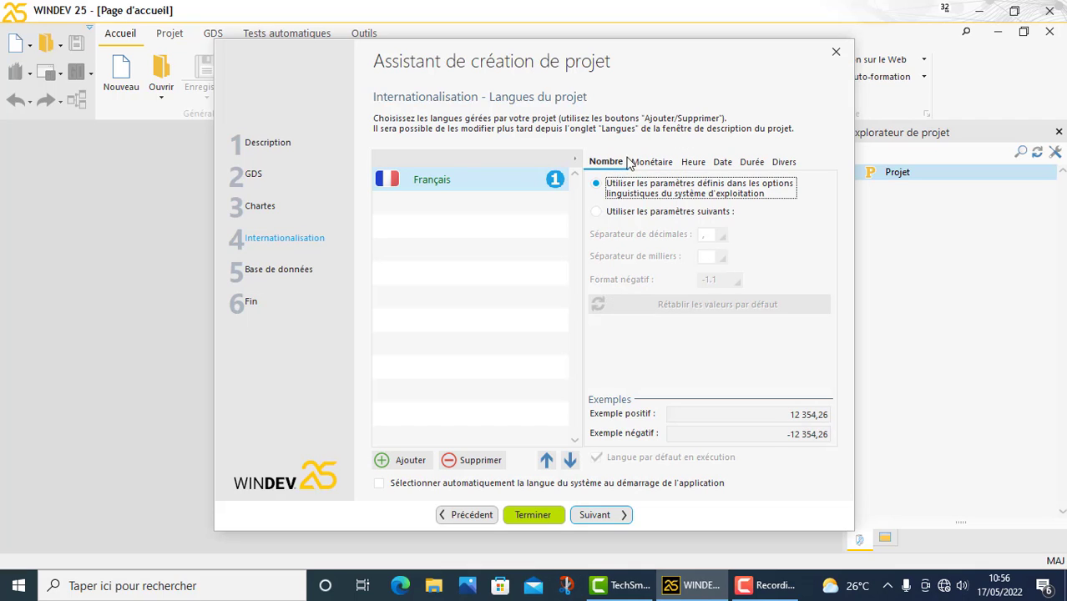
pyautogui.click(649, 162)
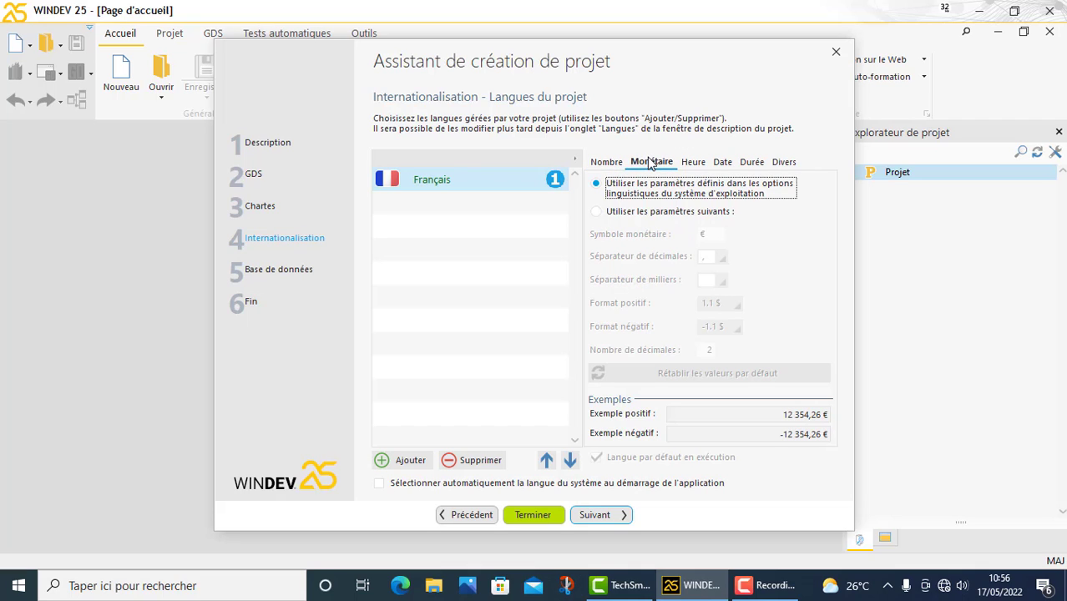
pyautogui.click(614, 217)
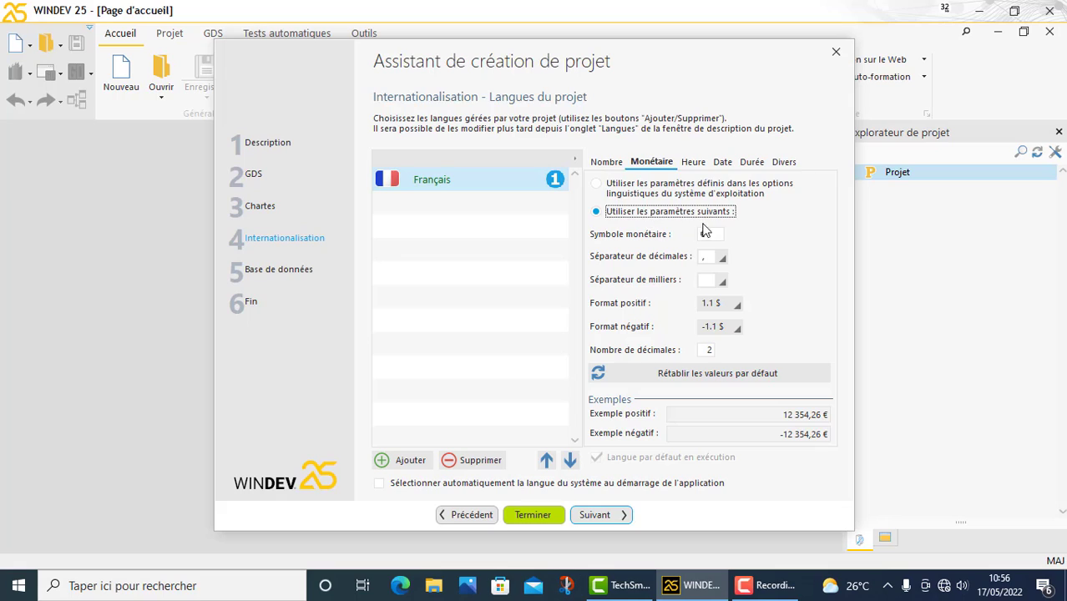
pyautogui.click(718, 238)
pyautogui.write('Fc')
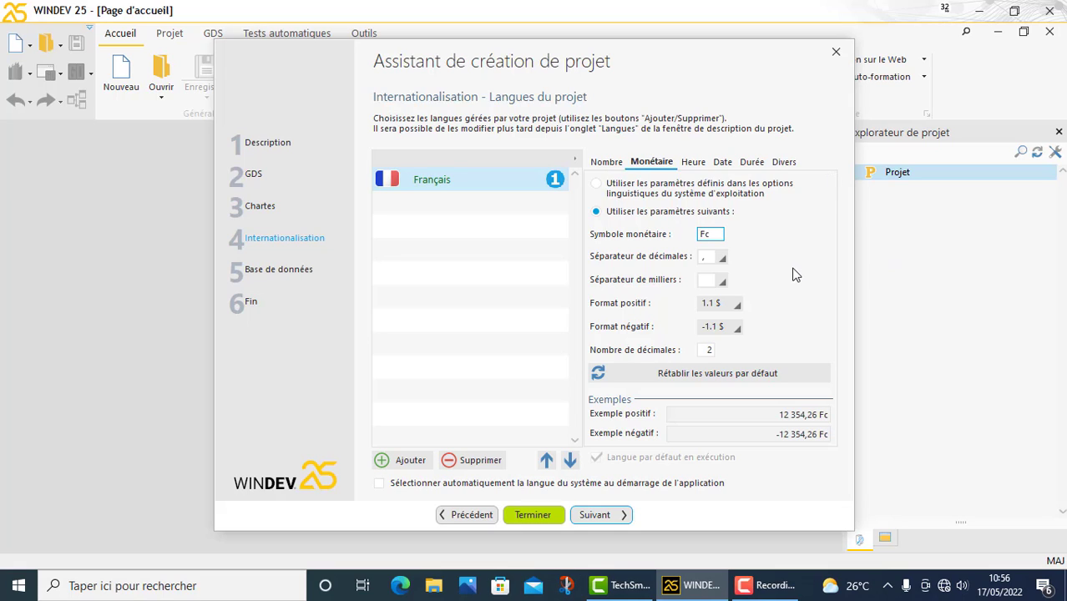
pyautogui.click(603, 514)
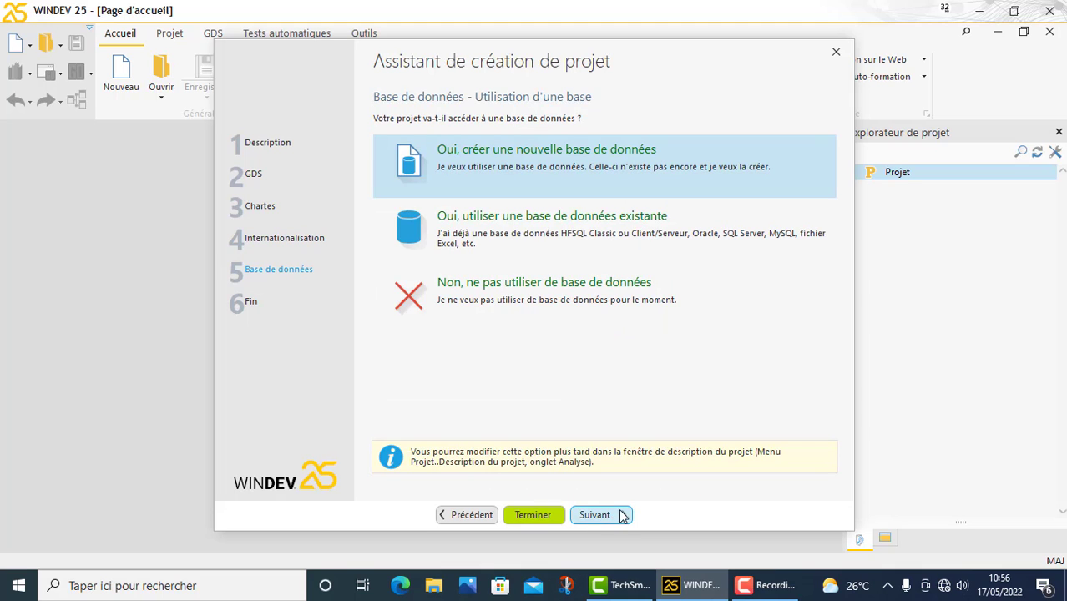
pyautogui.click(468, 515)
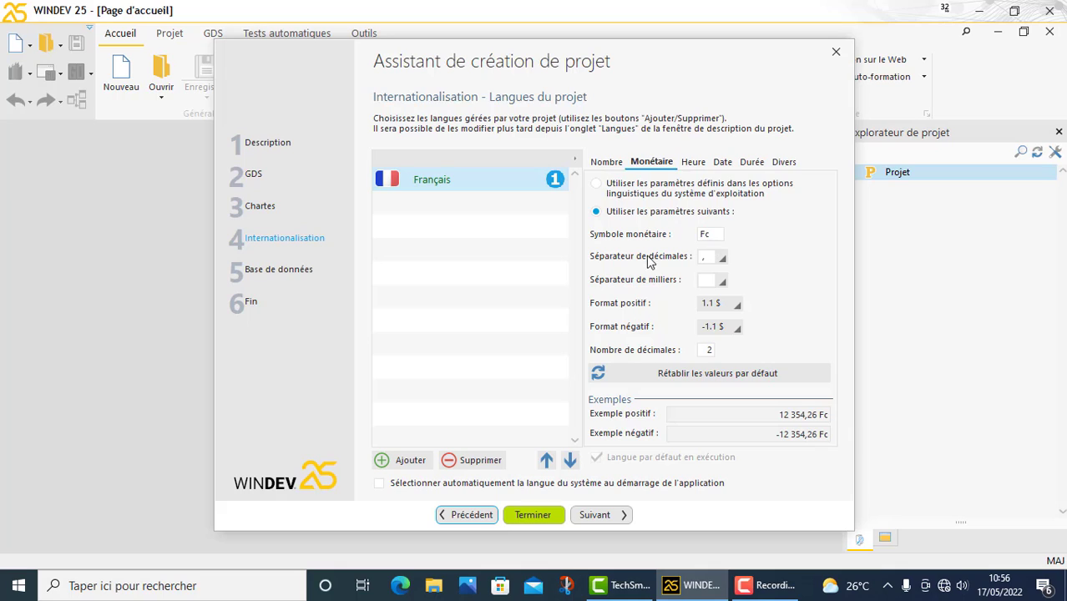
pyautogui.click(723, 259)
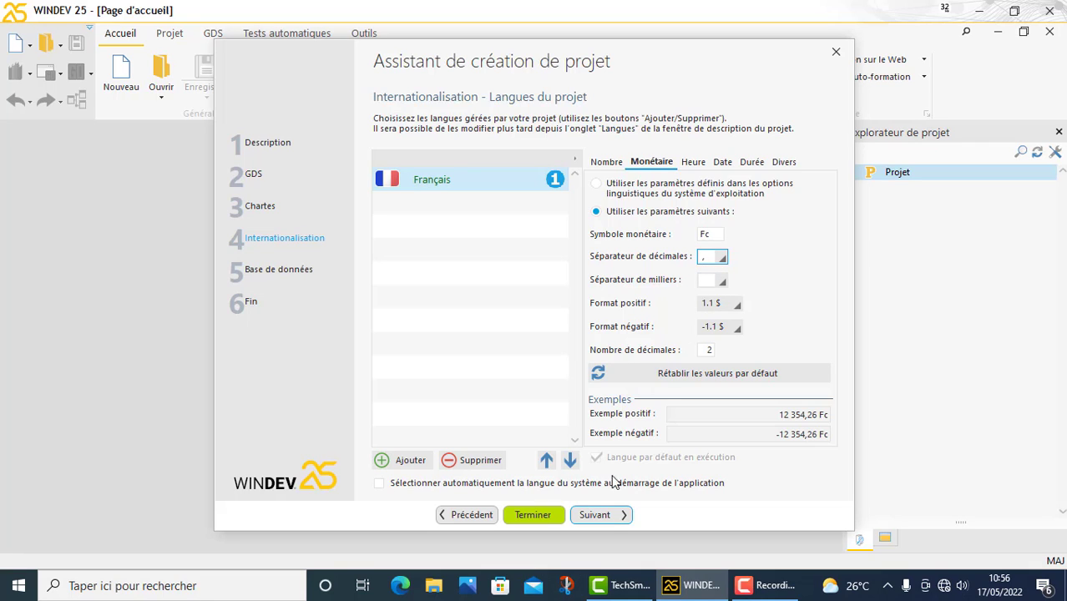
pyautogui.click(616, 515)
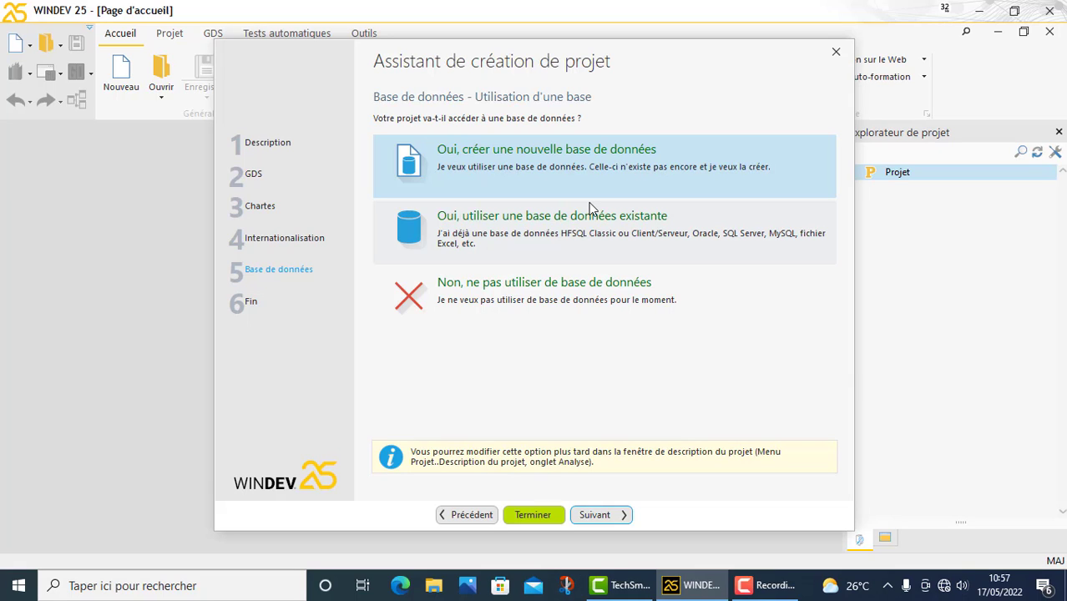
# - Compare the database options and choose to create a new database for the project
pyautogui.click(590, 234)
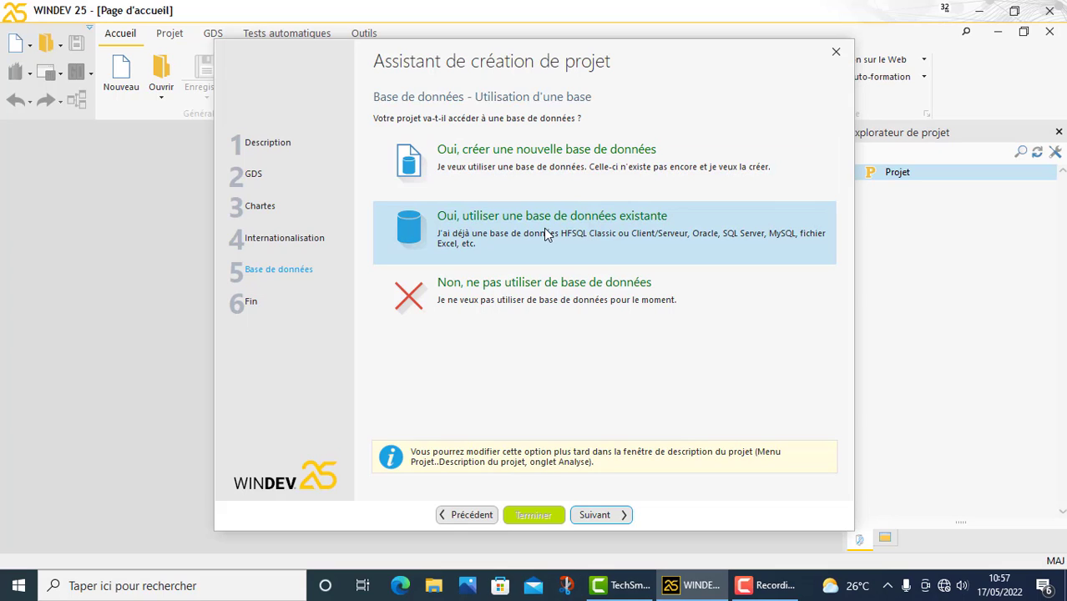
pyautogui.click(700, 310)
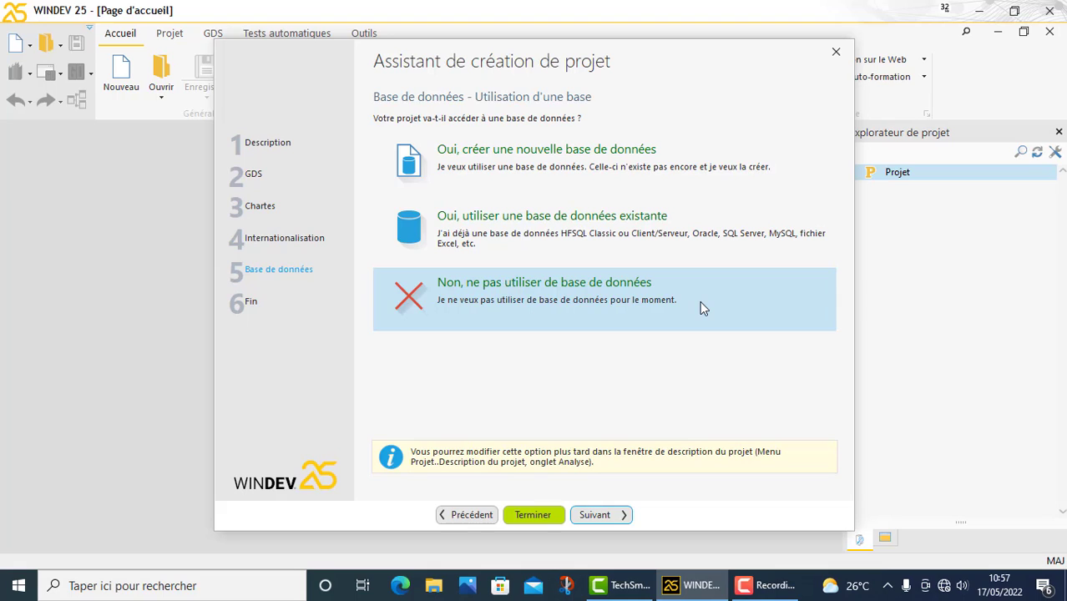
pyautogui.click(691, 162)
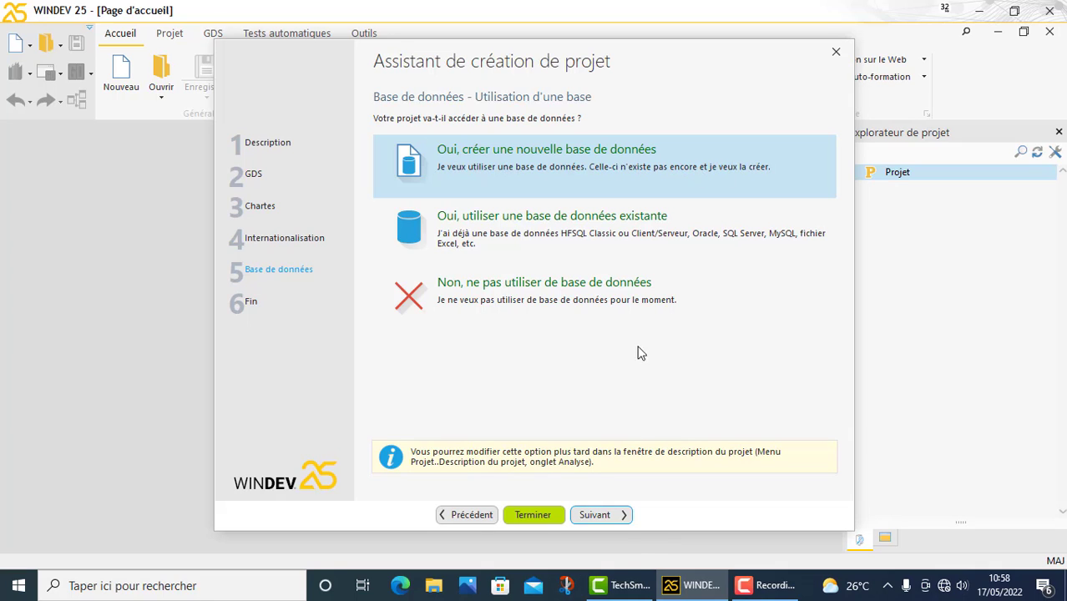
pyautogui.click(617, 515)
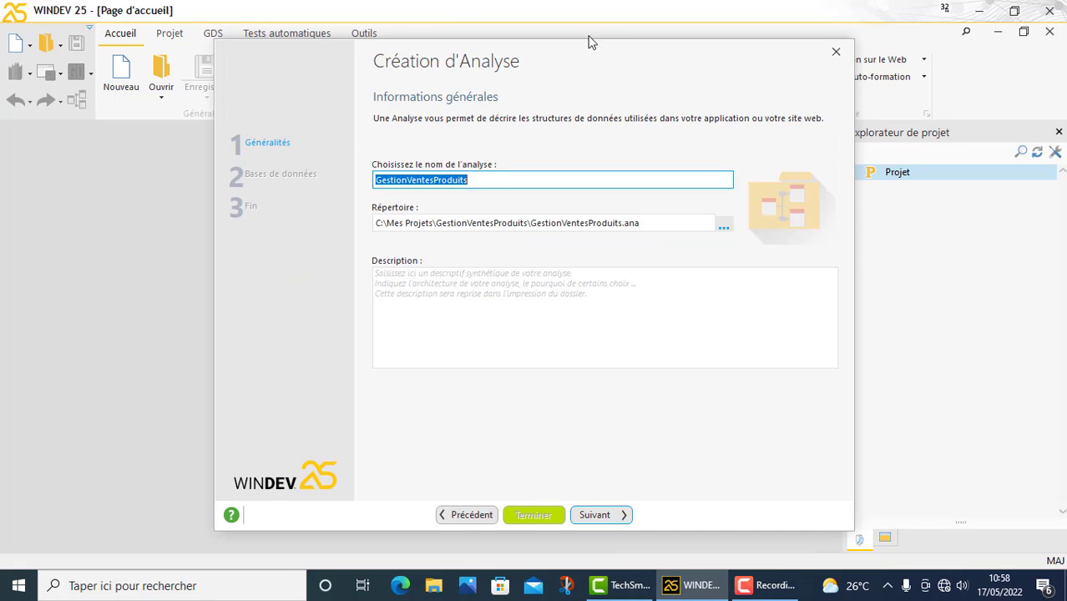
# - Keep GestionVentesProduits as the analysis name with its proposed directory, leaving the description empty
pyautogui.click(547, 180)
pyautogui.moveTo(548, 181); pyautogui.dragTo(514, 164)
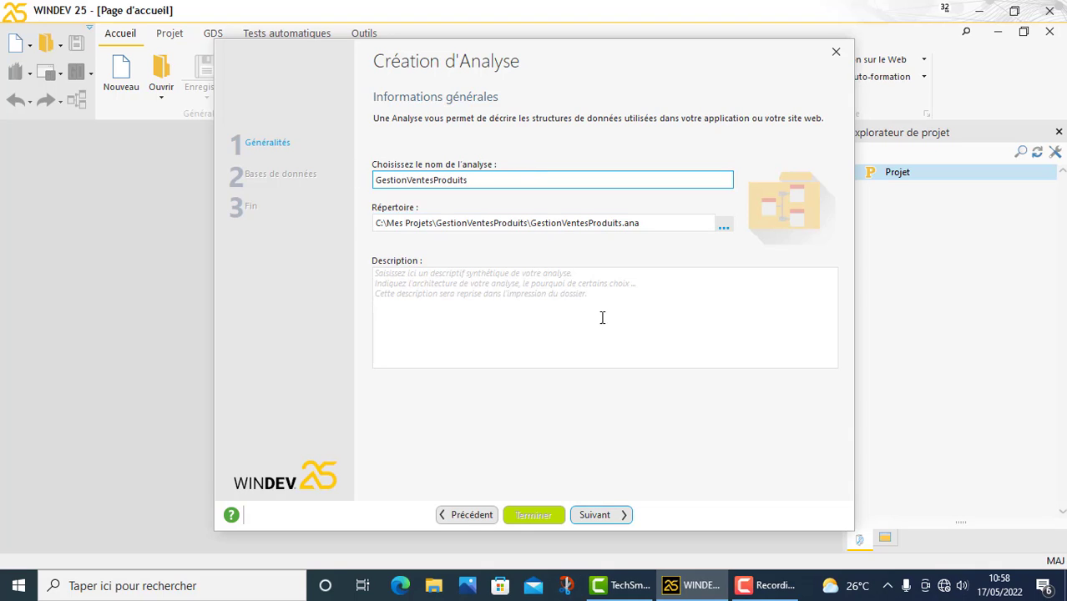
pyautogui.click(624, 513)
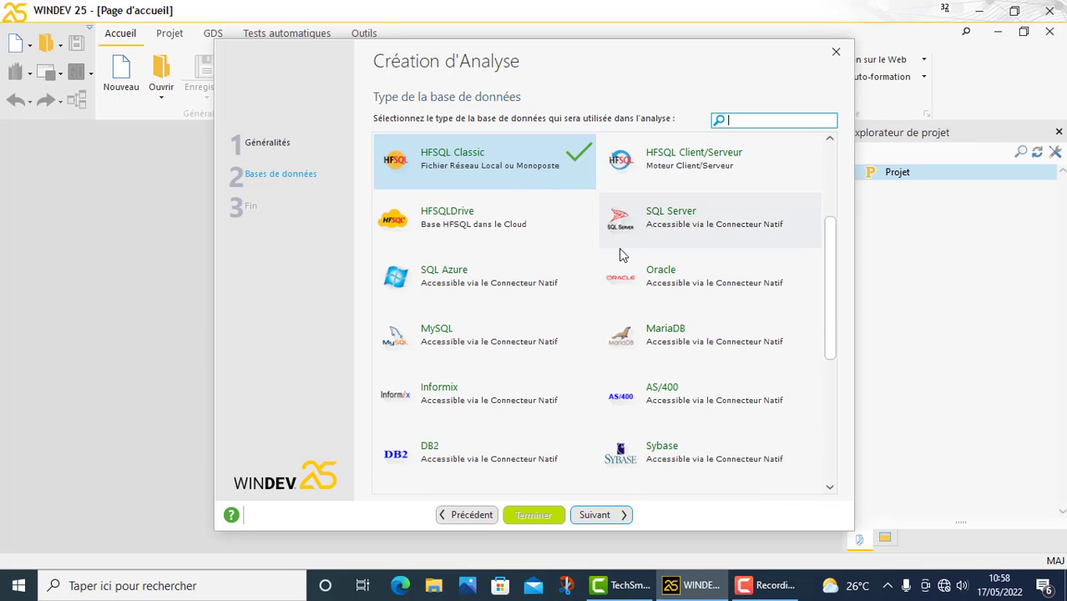
# - Look through the available database types, keep HFSQL Classic for the analysis and finish creating it
pyautogui.scroll(-5, 616, 267)
pyautogui.scroll(5, 612, 274)
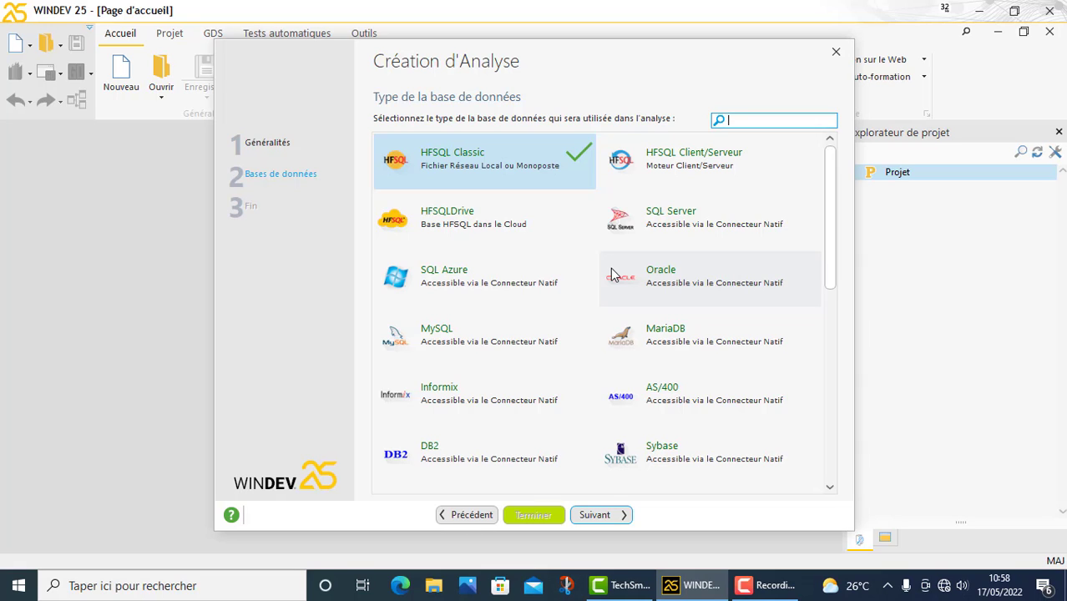
pyautogui.scroll(-5, 612, 274)
pyautogui.scroll(5, 612, 273)
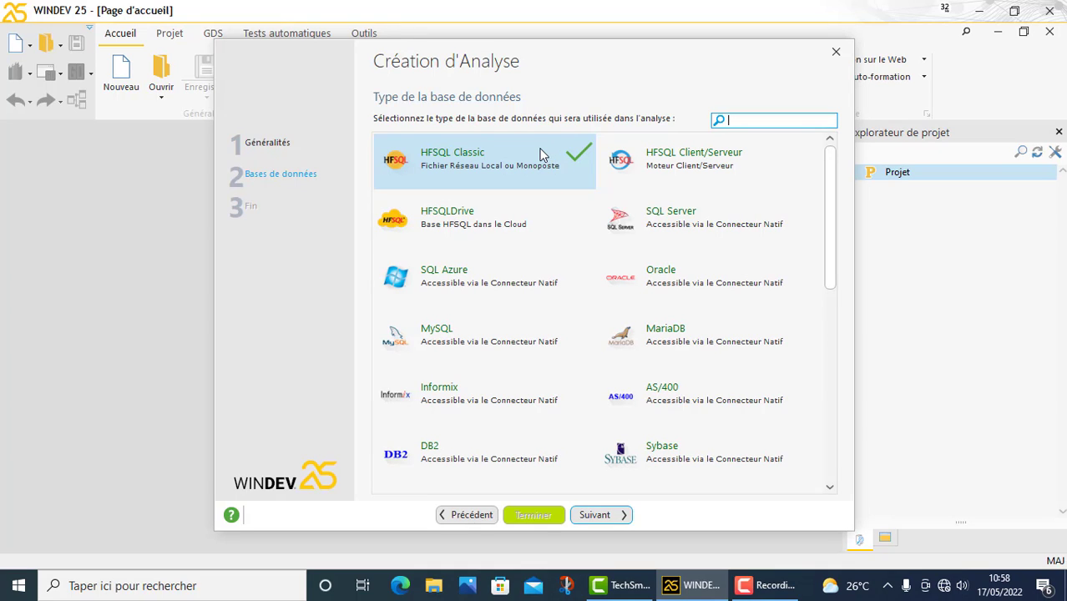
pyautogui.click(606, 514)
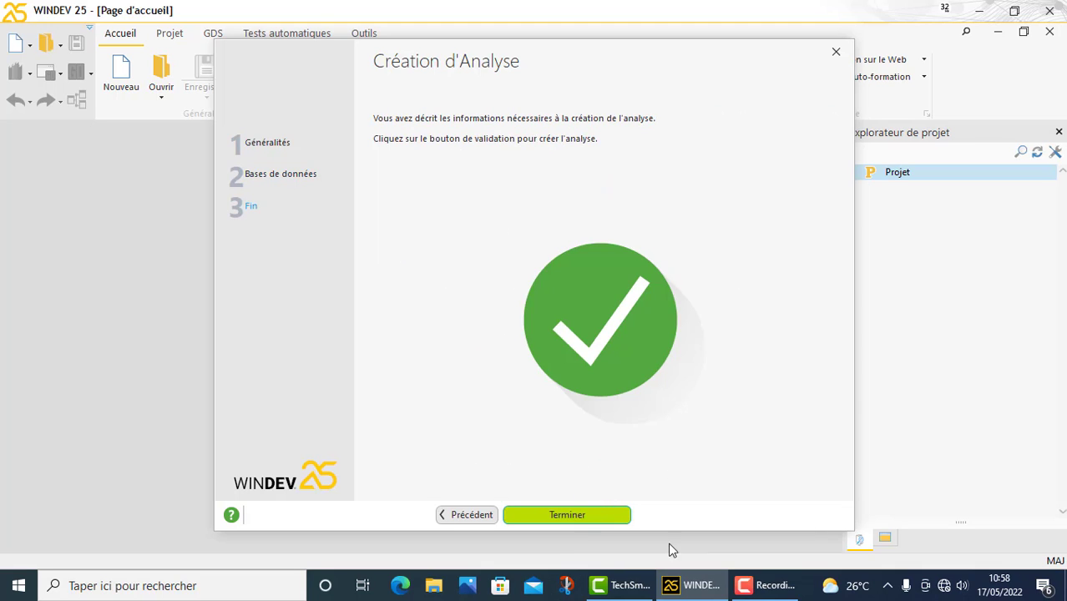
pyautogui.click(584, 514)
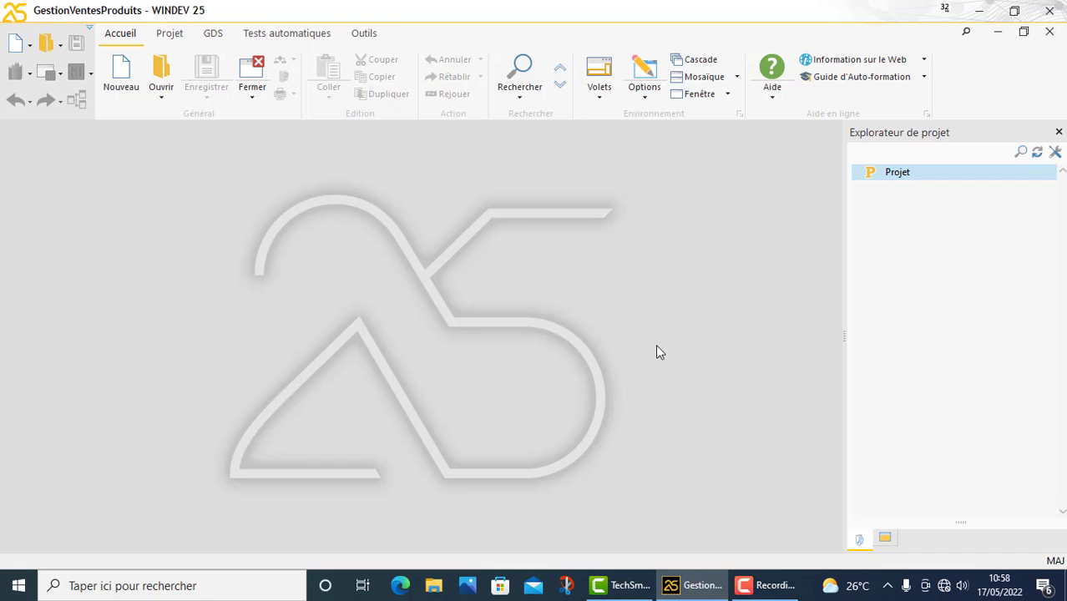
pyautogui.click(764, 585)
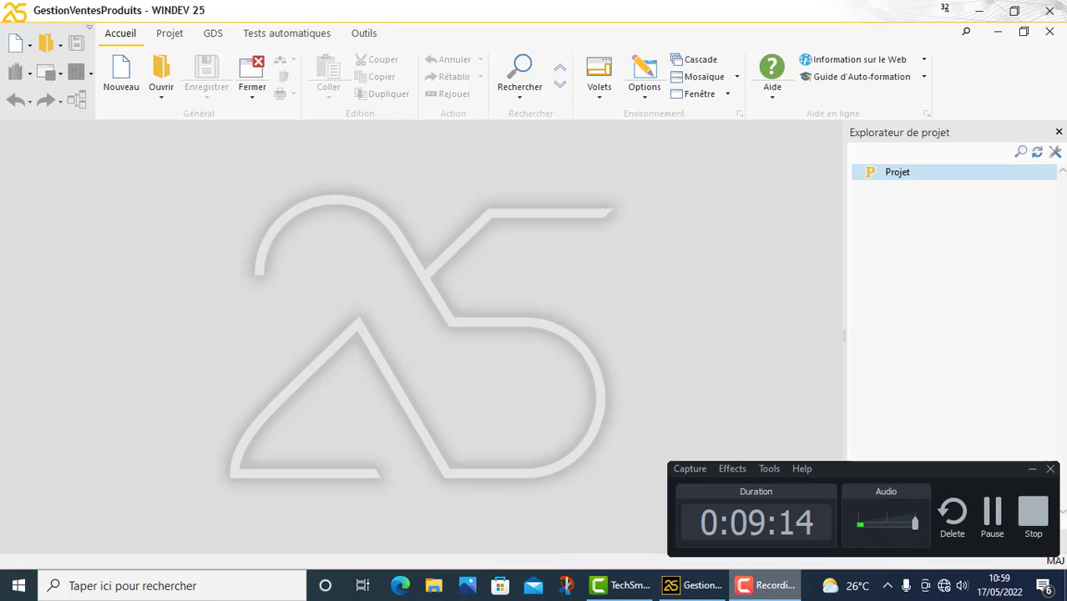
pyautogui.click(766, 585)
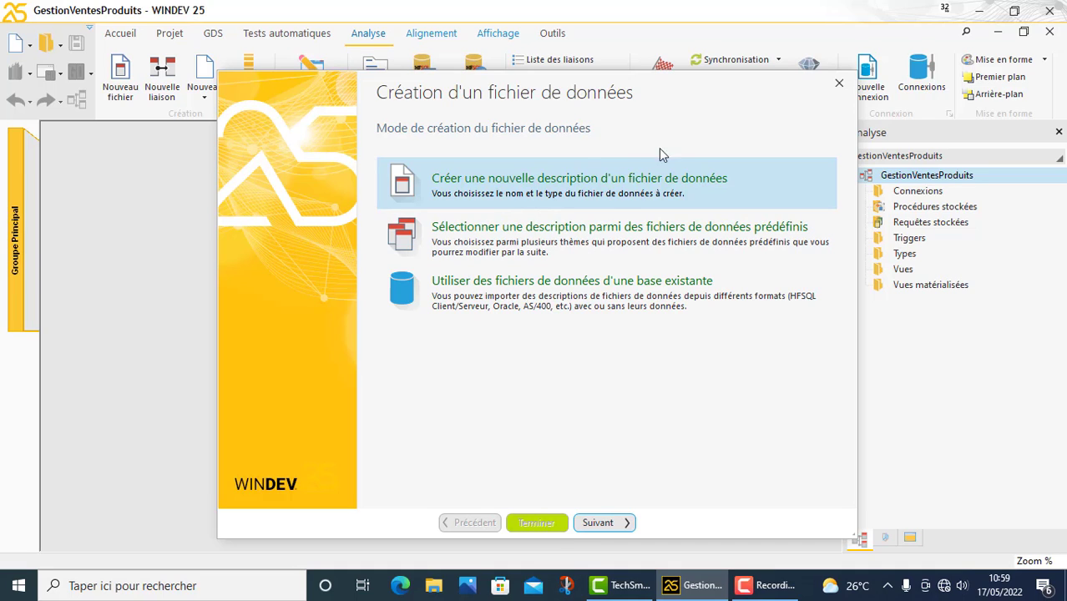
# - Create a new data file description named CLIENTS with an 8-byte automatic identifier and the HFSQL Classic type
pyautogui.click(596, 524)
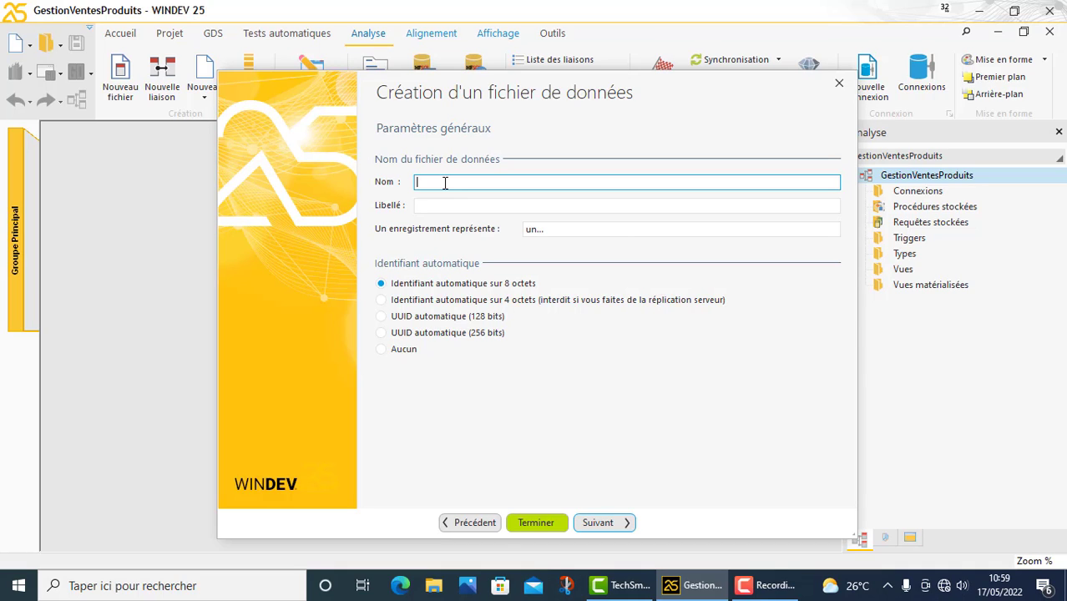
pyautogui.write('CLIENTS')
pyautogui.click(623, 522)
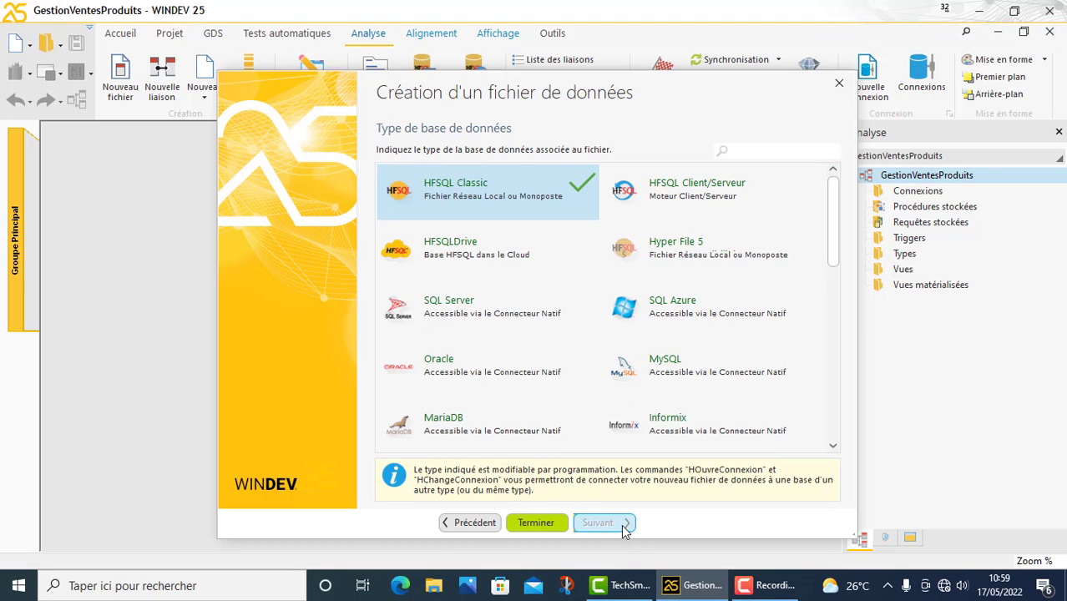
pyautogui.click(623, 524)
pyautogui.click(623, 526)
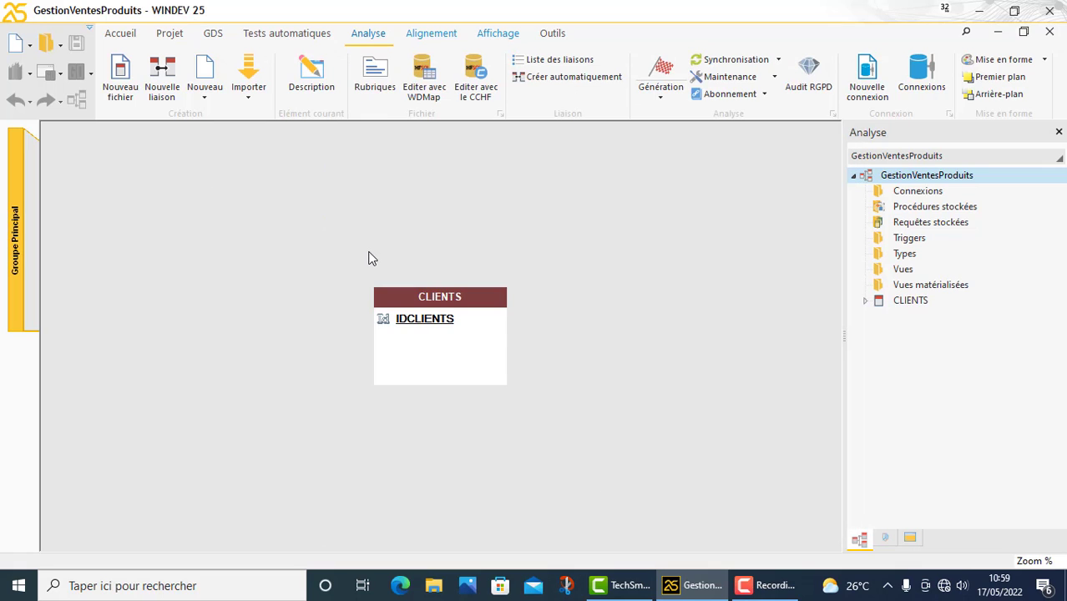
pyautogui.doubleClick(495, 301)
pyautogui.click(960, 554)
pyautogui.hotkey('ctrl', 'n')
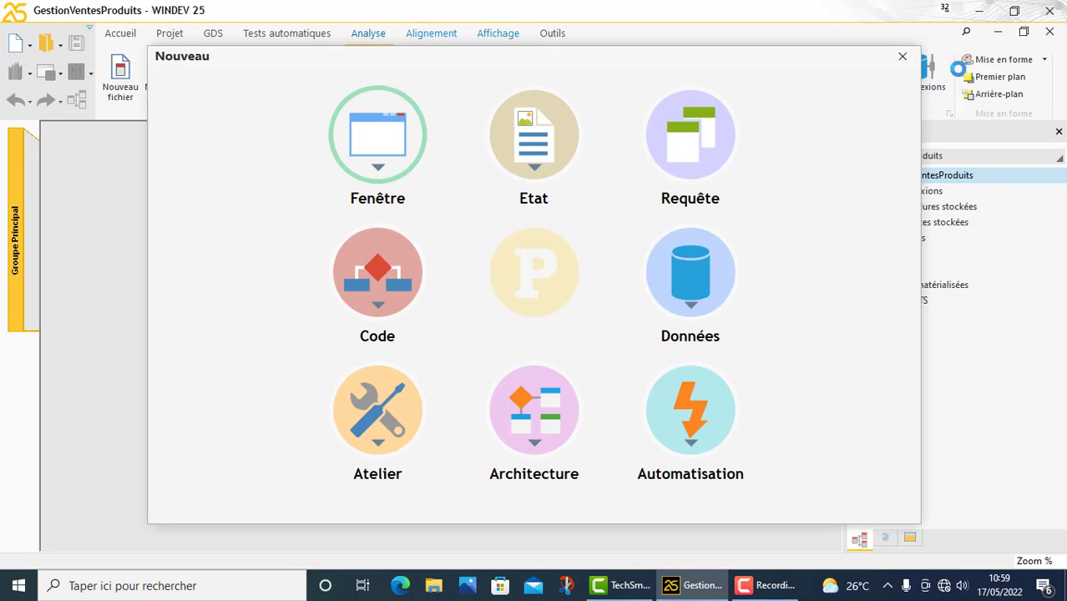
pyautogui.click(900, 59)
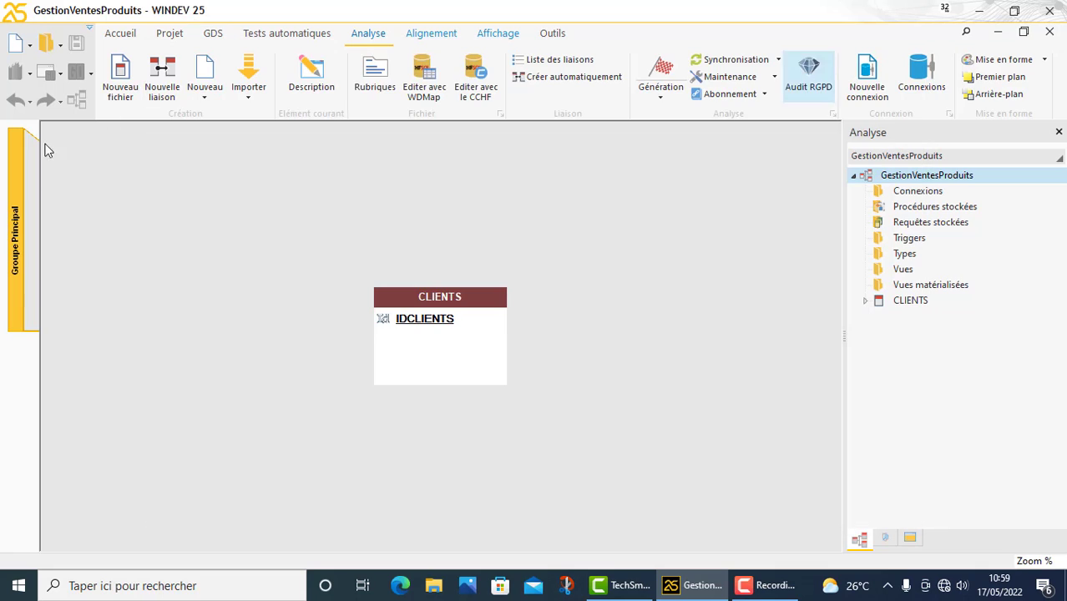
# - Move the CLIENTS data file toward the upper-left area of the analysis diagram
pyautogui.moveTo(467, 312); pyautogui.dragTo(281, 272)
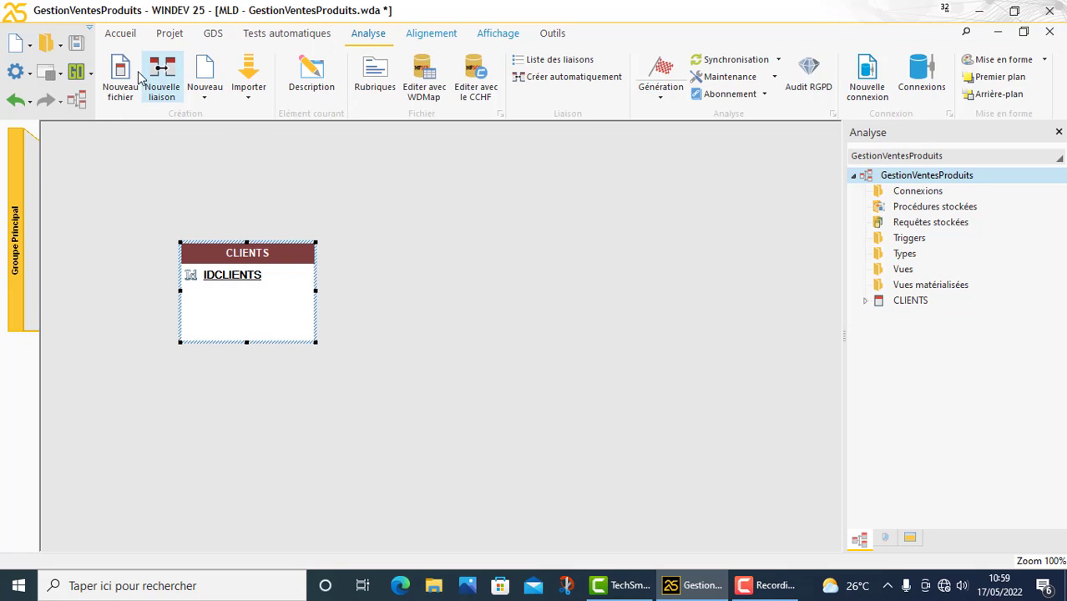
# - Create a new data file named COMMANDES with an 8-byte automatic identifier and HFSQL Classic type, then close its item description without additions
pyautogui.click(127, 73)
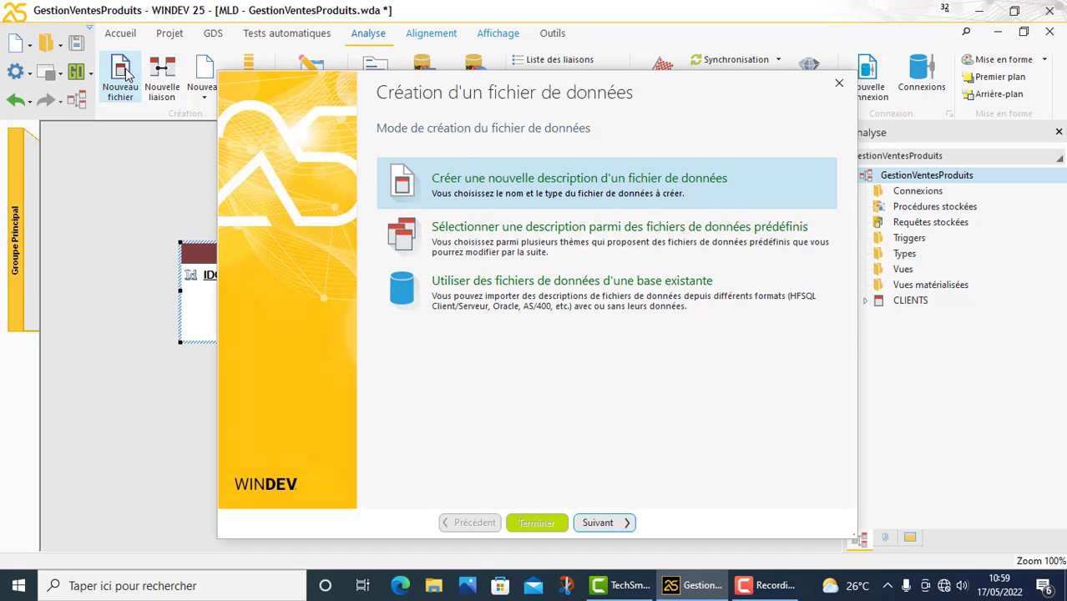
pyautogui.click(626, 523)
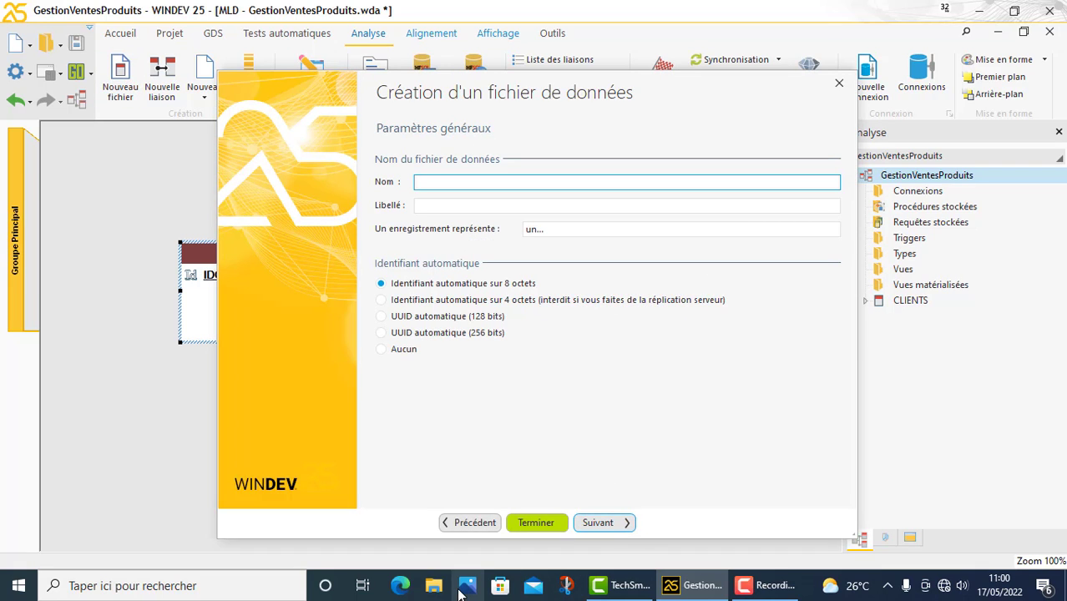
pyautogui.write('COMMANDES')
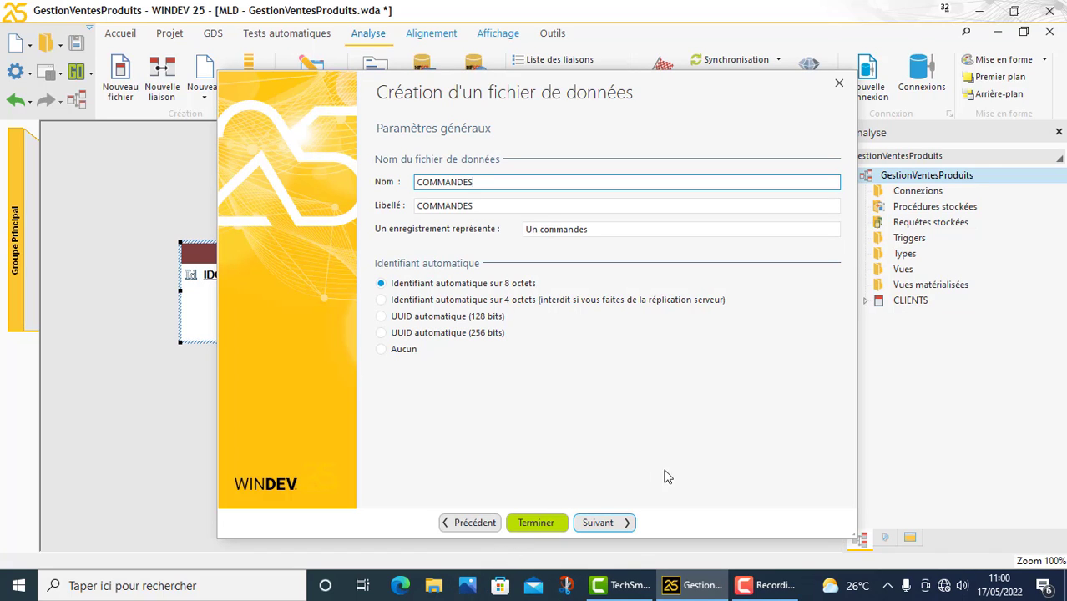
pyautogui.click(622, 527)
pyautogui.click(622, 526)
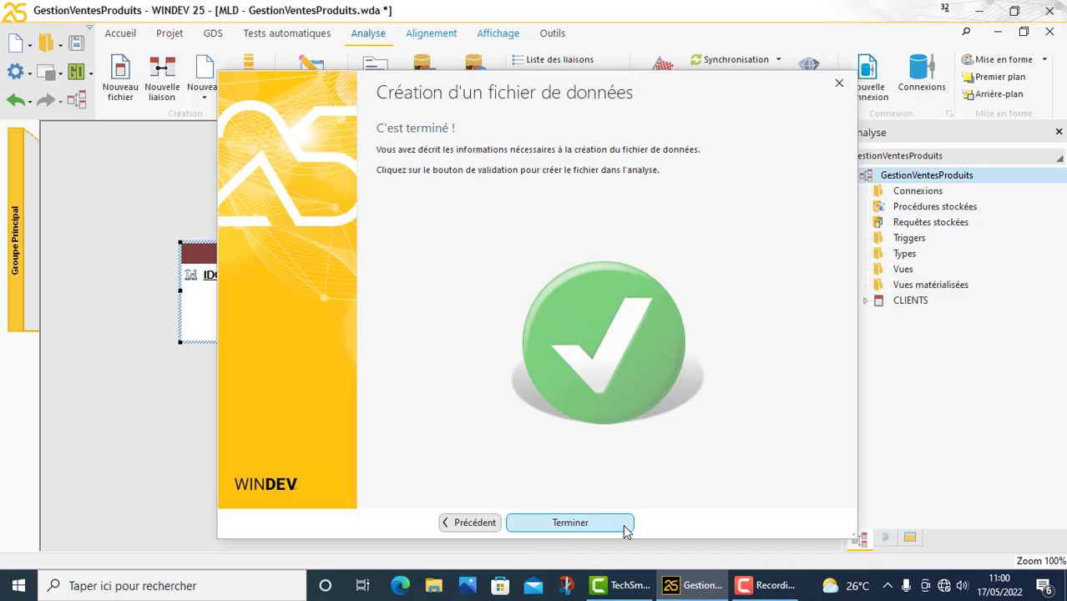
pyautogui.click(624, 524)
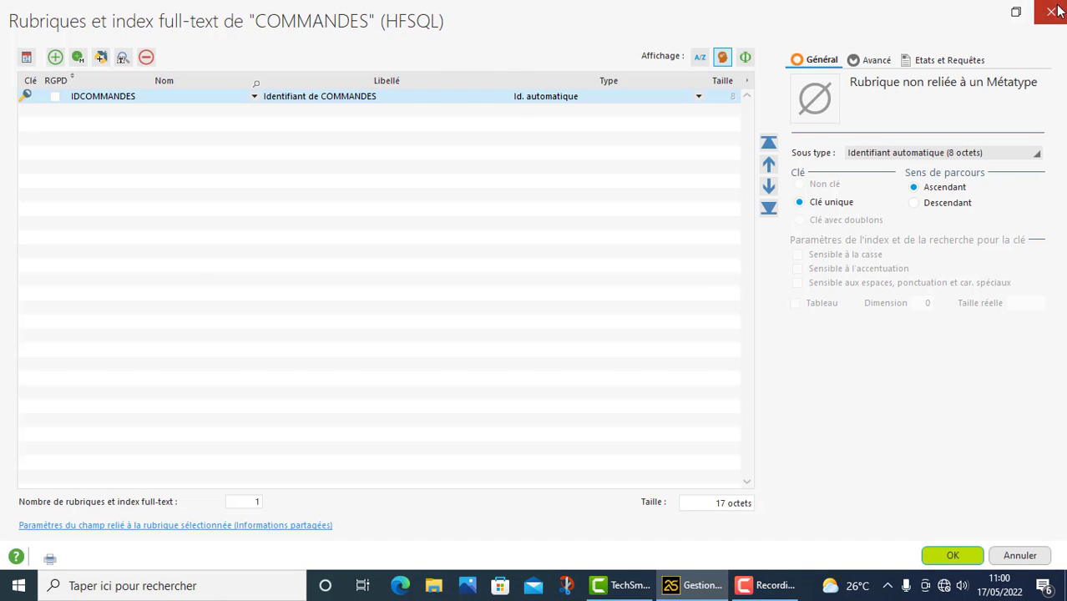
pyautogui.click(1057, 6)
# - Create a new data file named PRODUITS with an 8-byte automatic identifier and HFSQL Classic type, then close its item description without additions
pyautogui.click(120, 79)
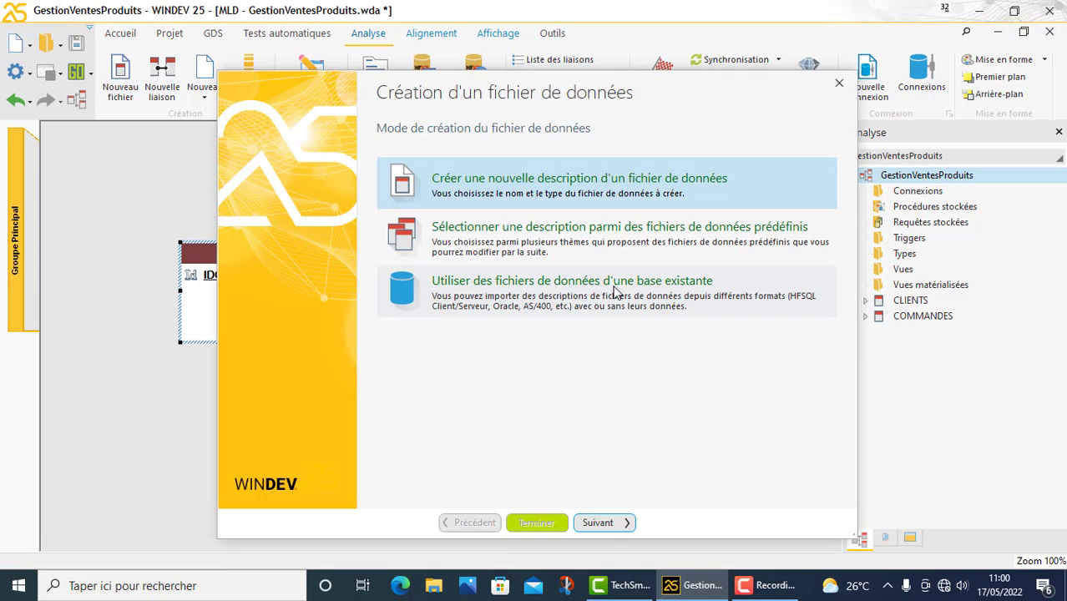
pyautogui.click(612, 521)
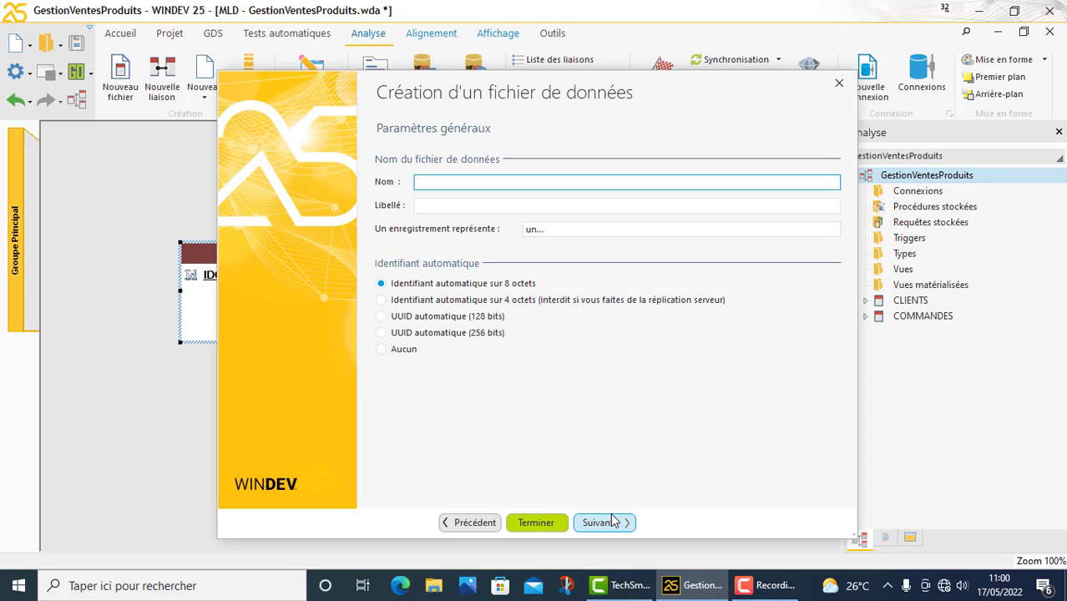
pyautogui.write('PRODUITS')
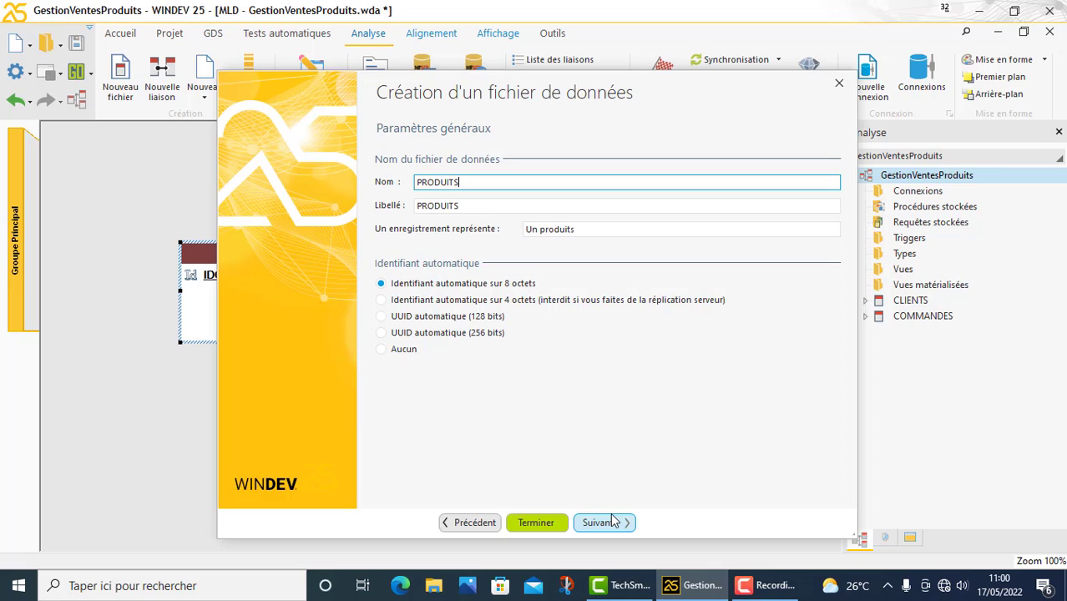
pyautogui.click(609, 523)
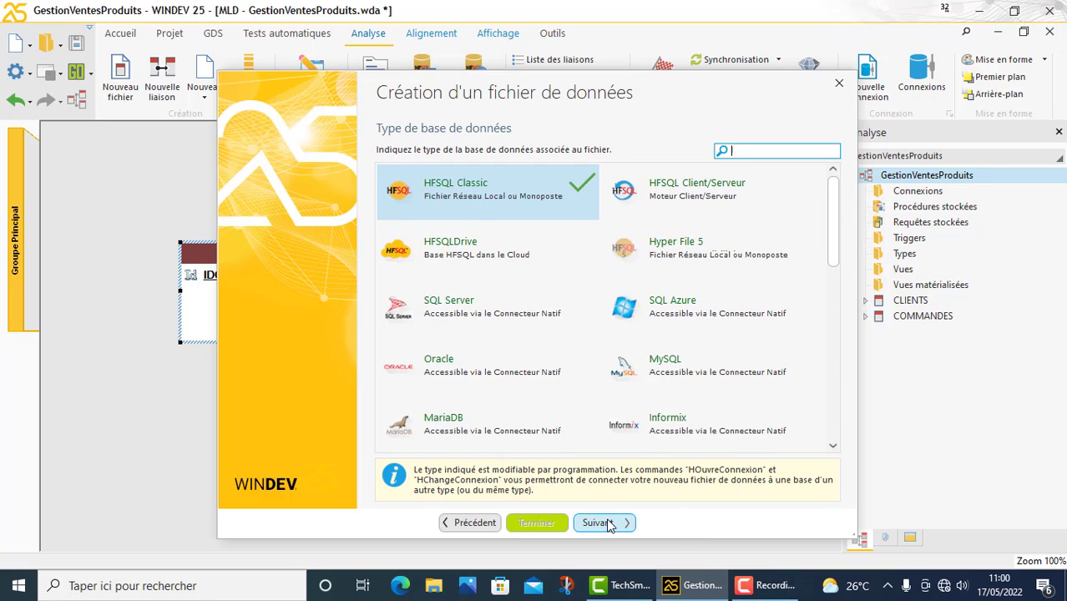
pyautogui.click(608, 523)
pyautogui.click(607, 522)
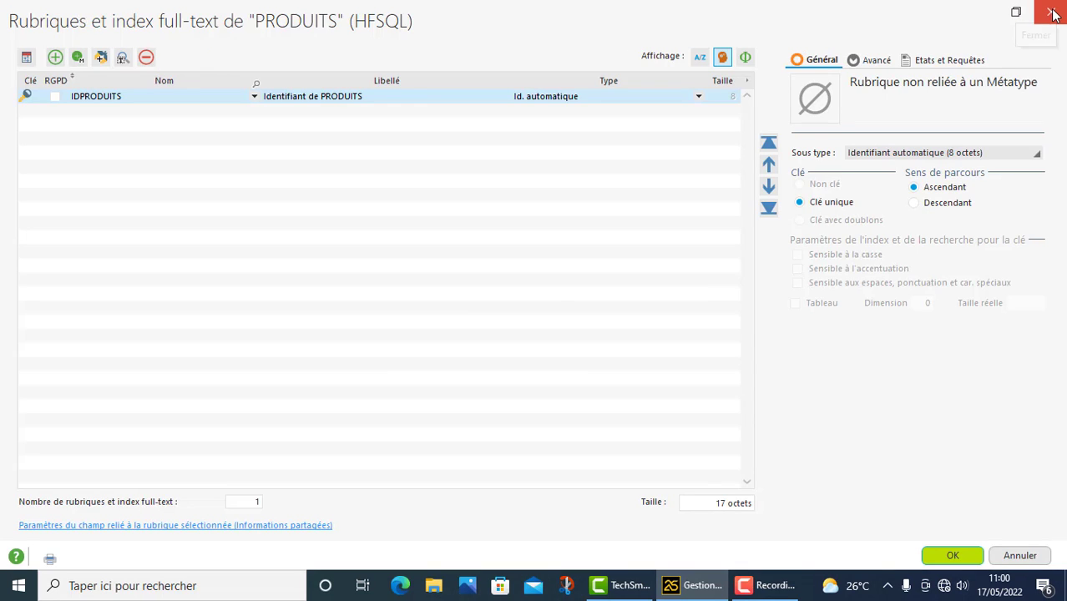
pyautogui.click(1047, 8)
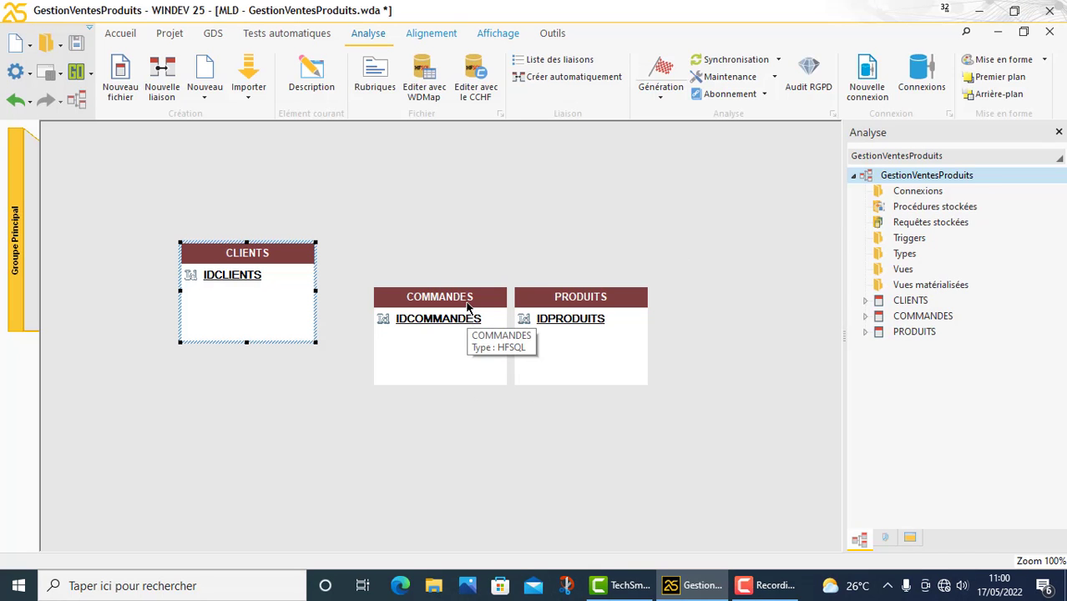
# - Arrange the CLIENTS, COMMANDES and PRODUITS data files in a widely spaced horizontal row across the upper part of the analysis diagram
pyautogui.moveTo(466, 309); pyautogui.dragTo(494, 269)
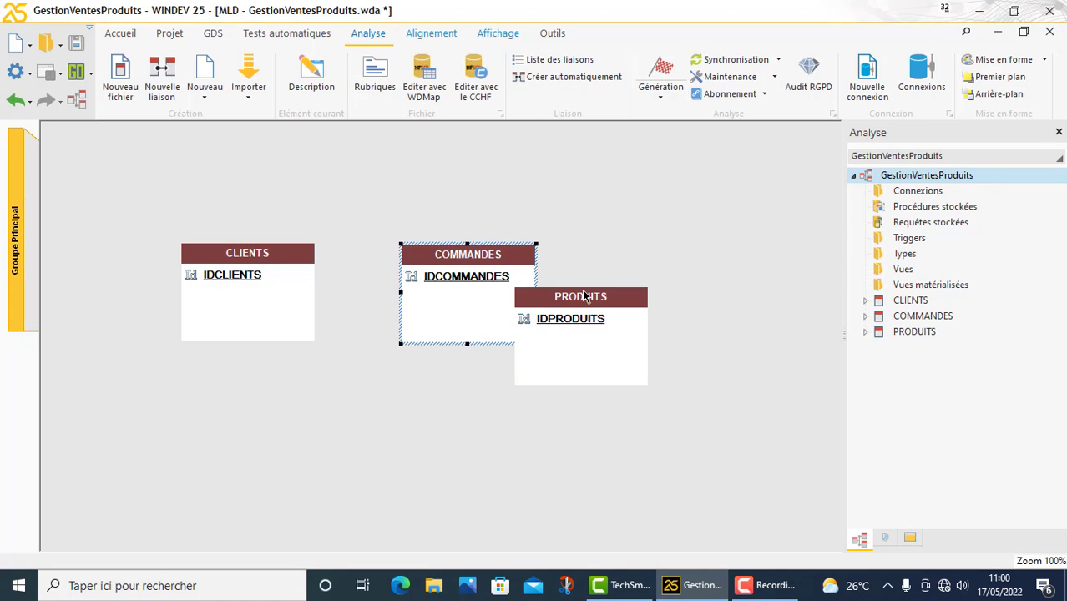
pyautogui.moveTo(581, 297); pyautogui.dragTo(784, 248)
pyautogui.moveTo(267, 259); pyautogui.dragTo(164, 226)
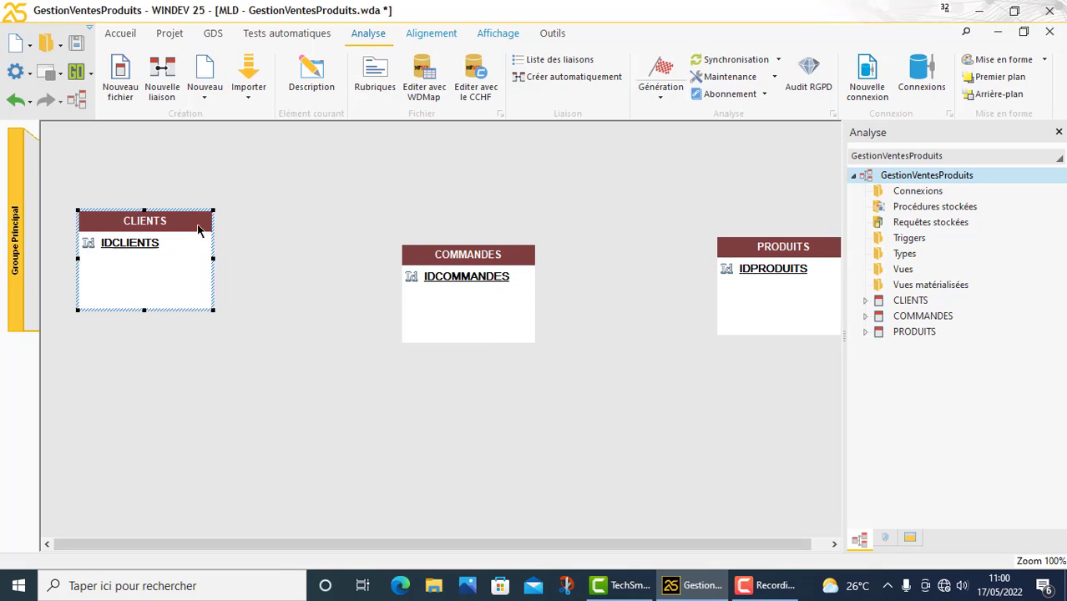
pyautogui.moveTo(498, 263); pyautogui.dragTo(453, 236)
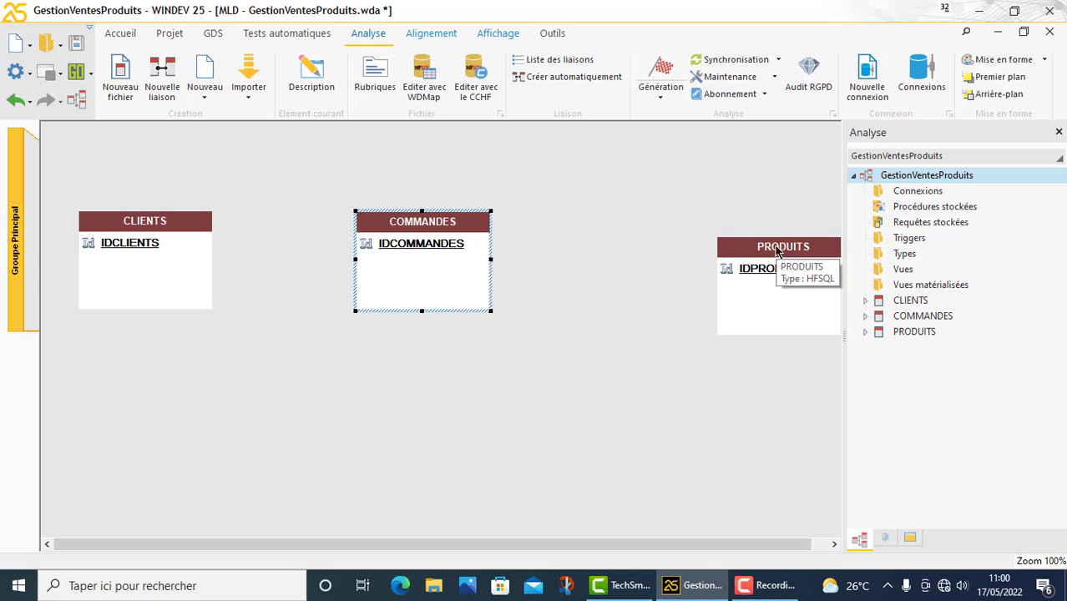
pyautogui.moveTo(774, 250)
pyautogui.mouseDown()
pyautogui.moveTo(726, 208)
pyautogui.moveTo(672, 200)
pyautogui.moveTo(716, 223)
pyautogui.mouseUp()
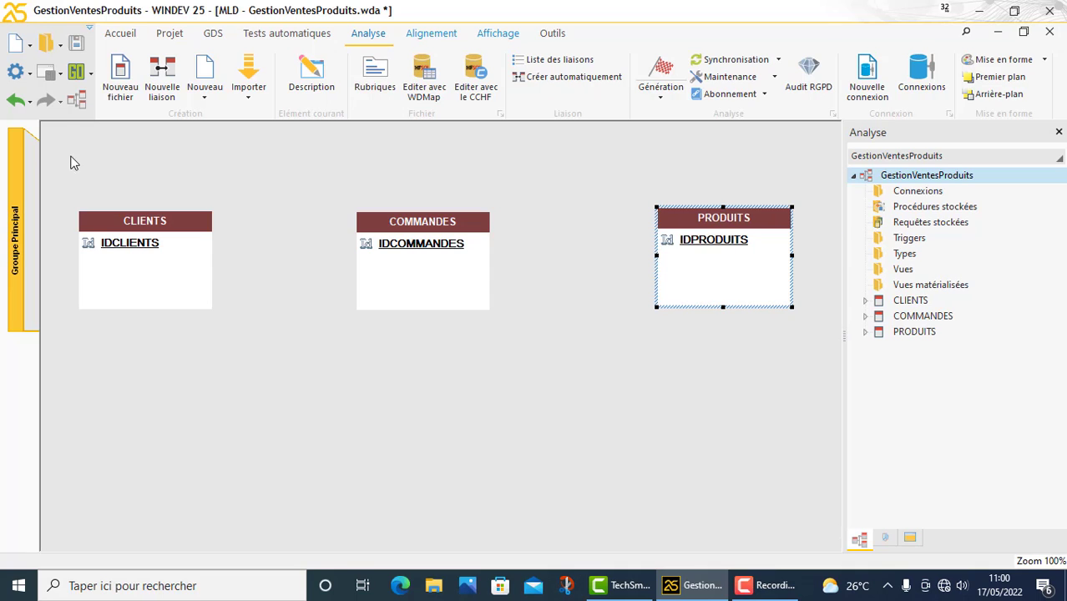
# - Create the LIVREURS data file with an 8-byte automatic identifier and HFSQL Classic type, and place it well below COMMANDES in the diagram
pyautogui.click(119, 79)
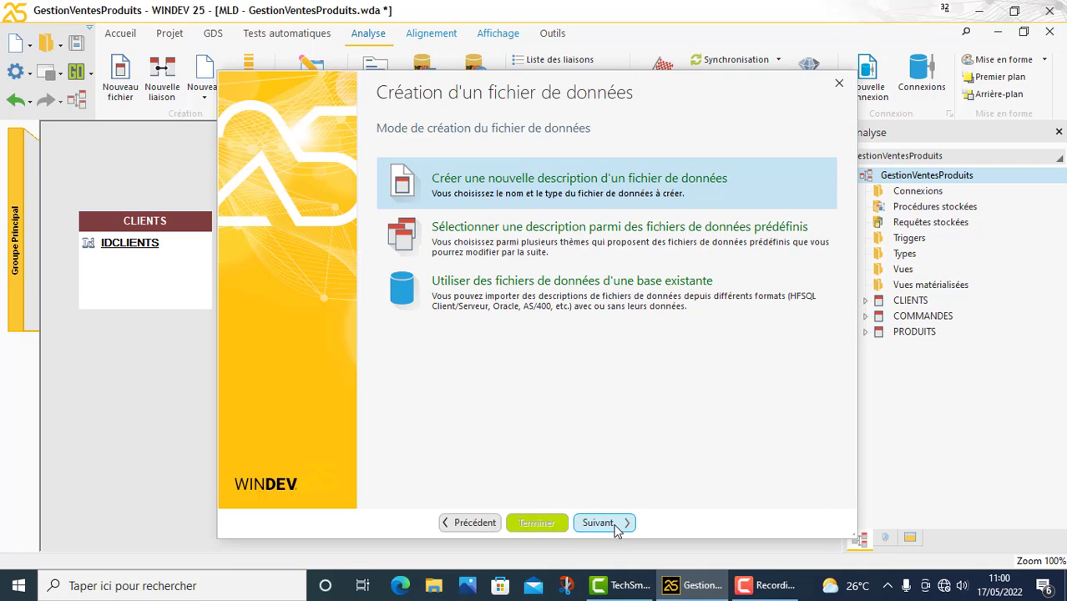
pyautogui.click(597, 523)
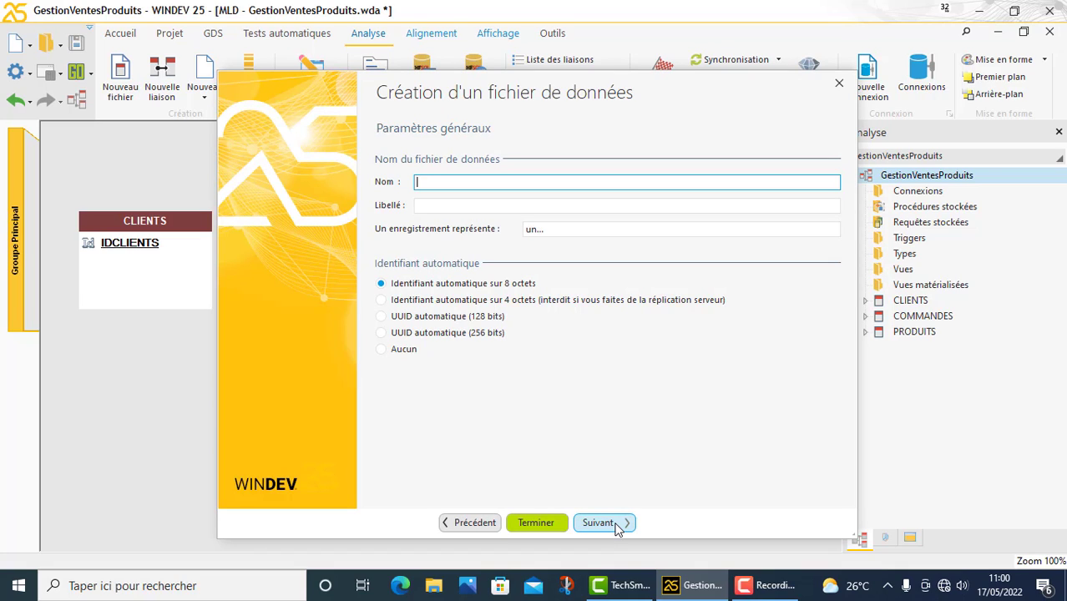
pyautogui.write('LIVREUERS')
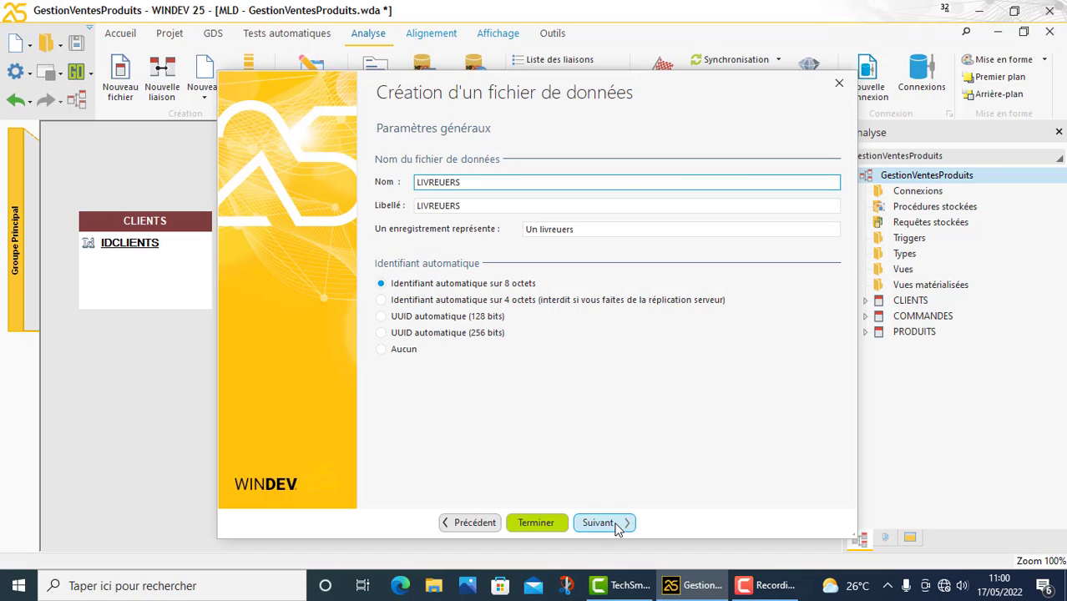
pyautogui.press('BackSpace')
pyautogui.press('BackSpace')
pyautogui.write('EUR')
pyautogui.click(620, 519)
pyautogui.click(622, 521)
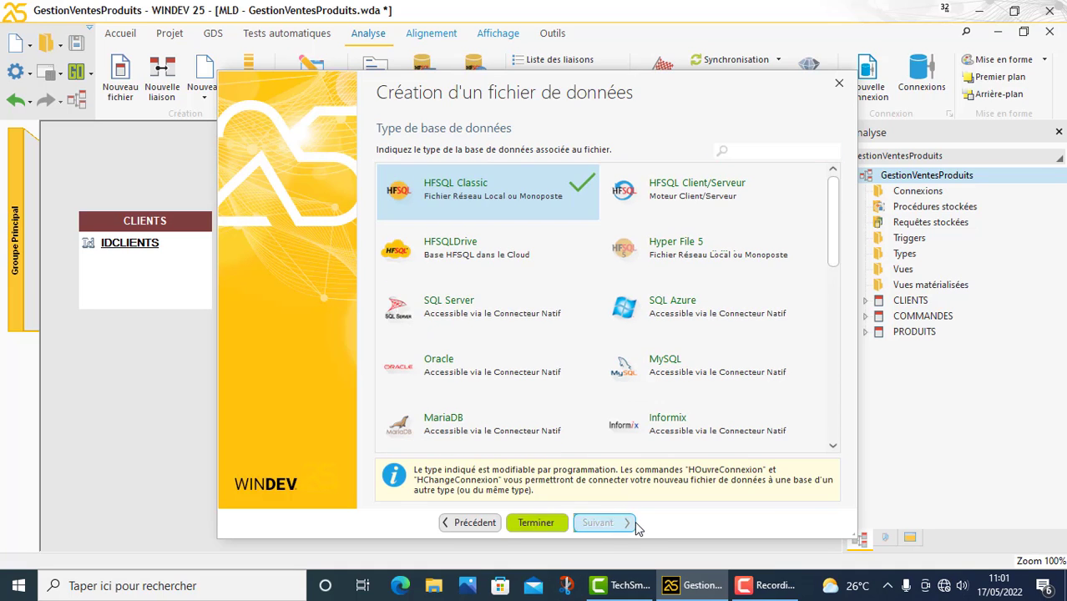
pyautogui.click(631, 521)
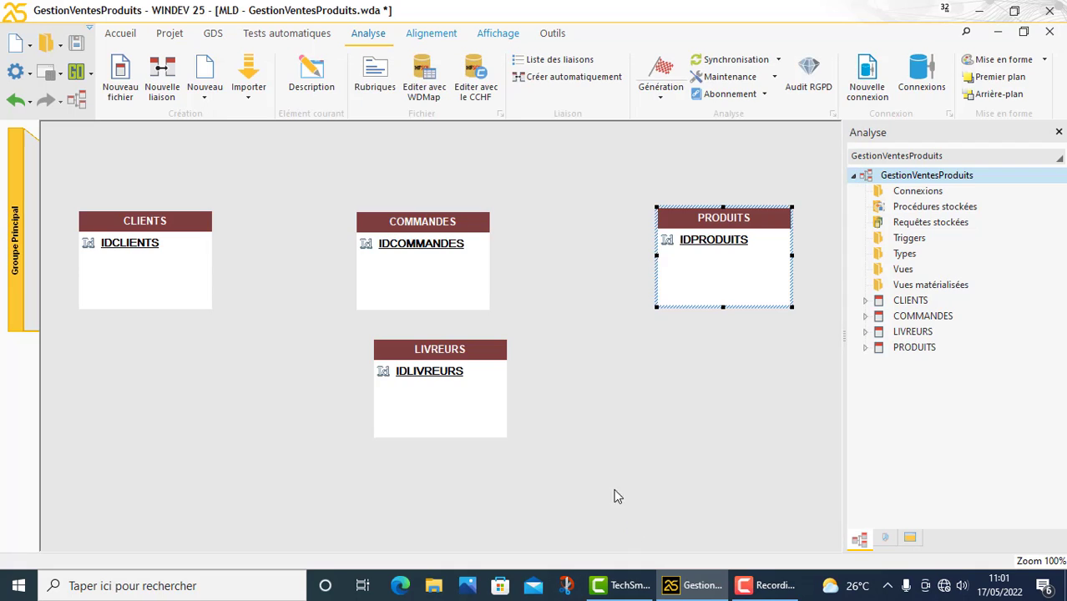
pyautogui.doubleClick(507, 378)
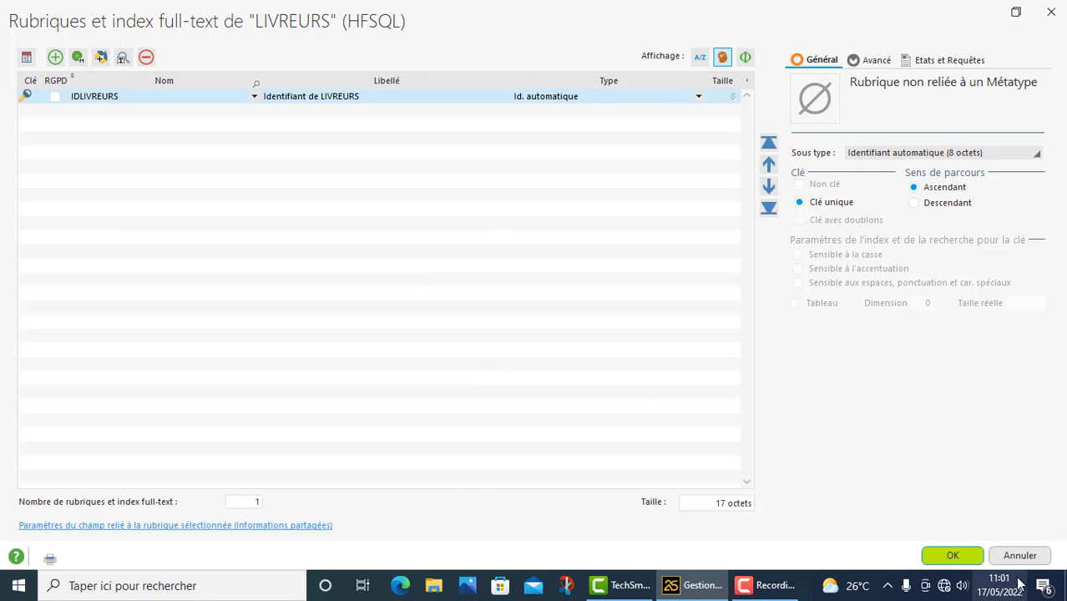
pyautogui.click(953, 555)
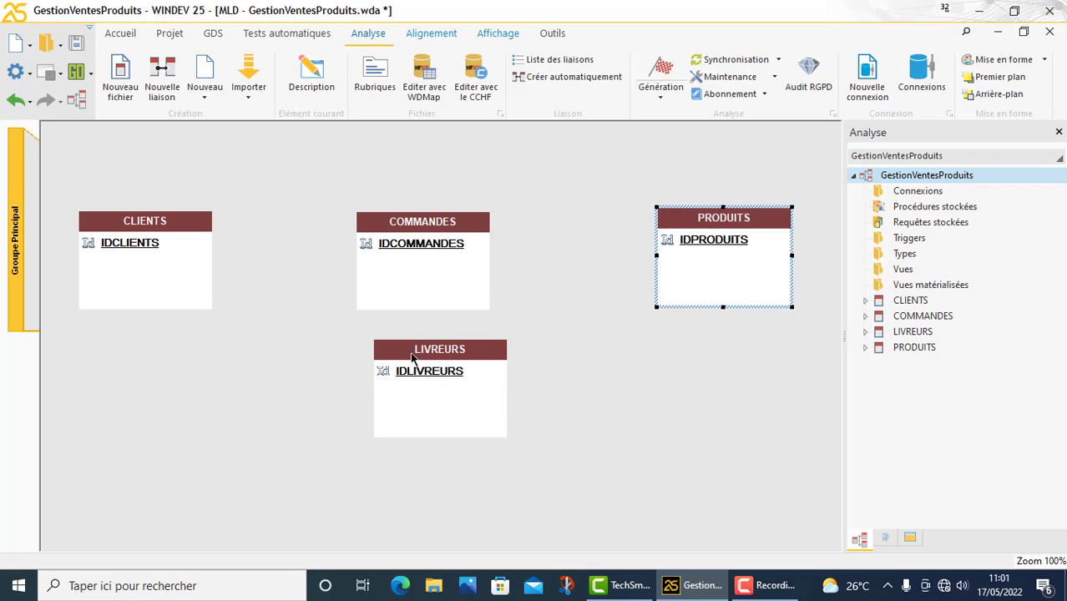
pyautogui.moveTo(409, 364); pyautogui.dragTo(377, 429)
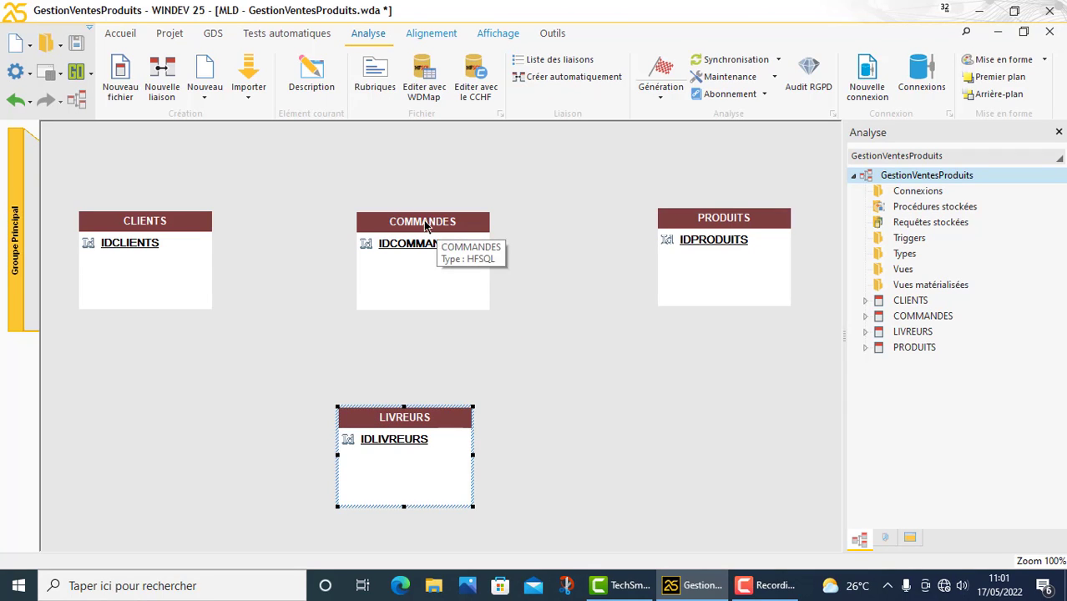
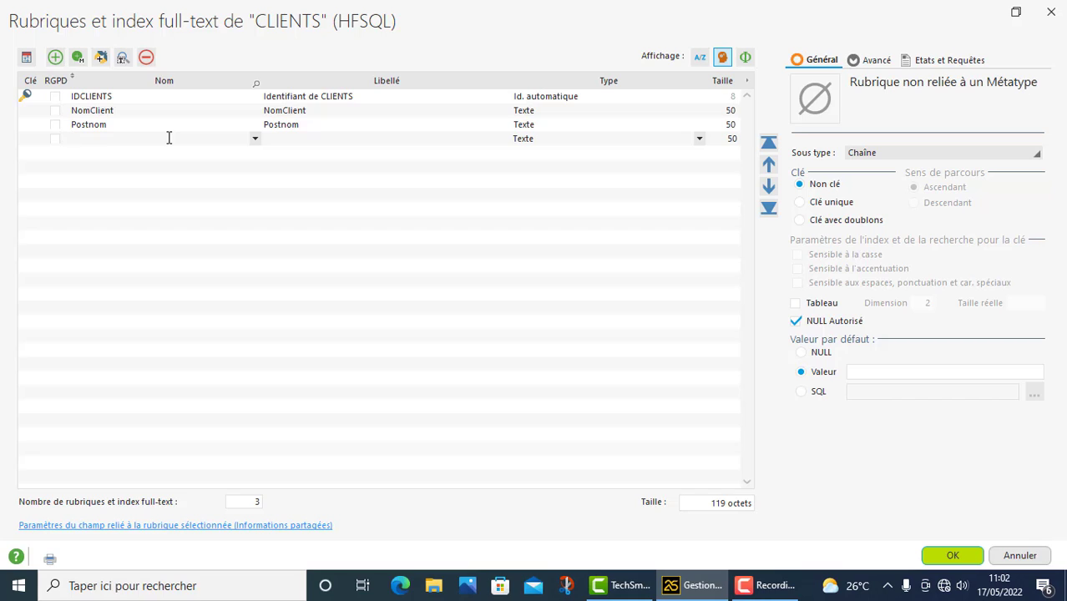
# - Add the text items PrenomClient, AdresseClient and Telephone to the CLIENTS data file, and rename the Postnom item PostnomClient
pyautogui.write('PrenomClient')
pyautogui.click(118, 125)
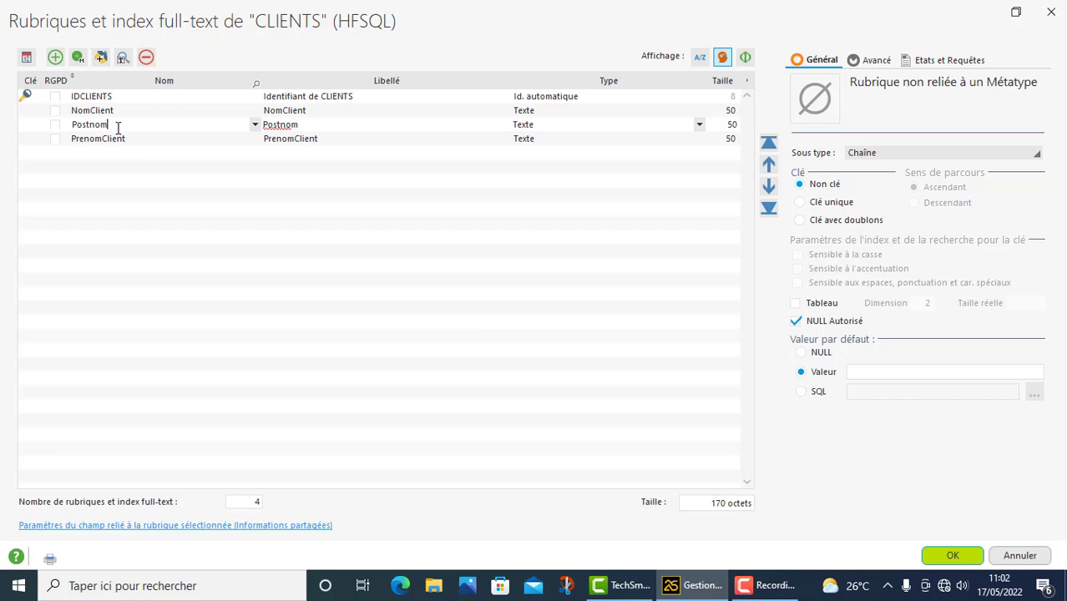
pyautogui.write('Client')
pyautogui.click(129, 152)
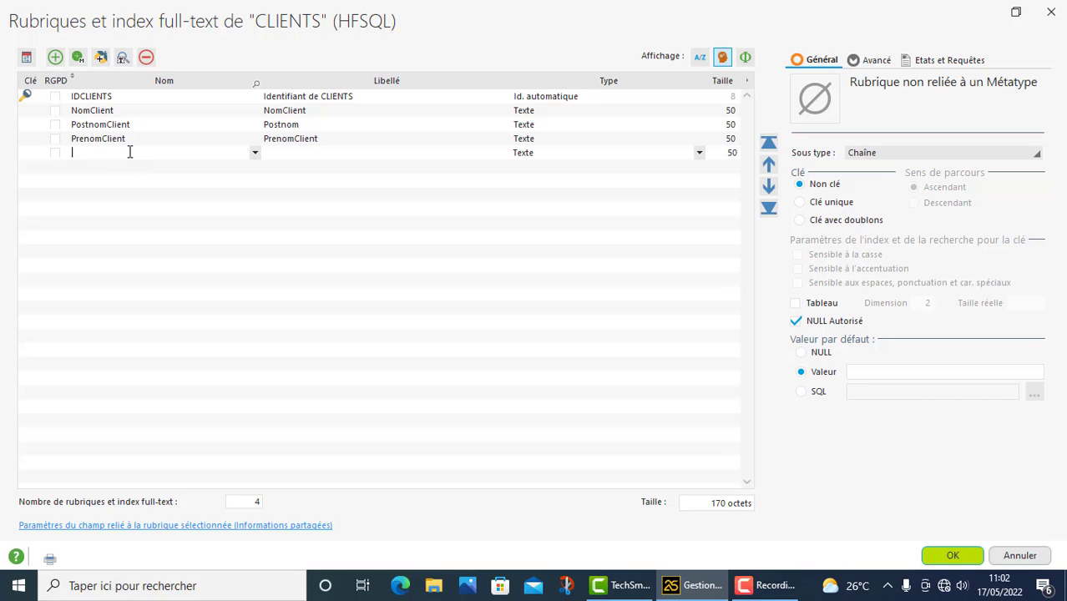
pyautogui.write('AdresseClient')
pyautogui.click(139, 166)
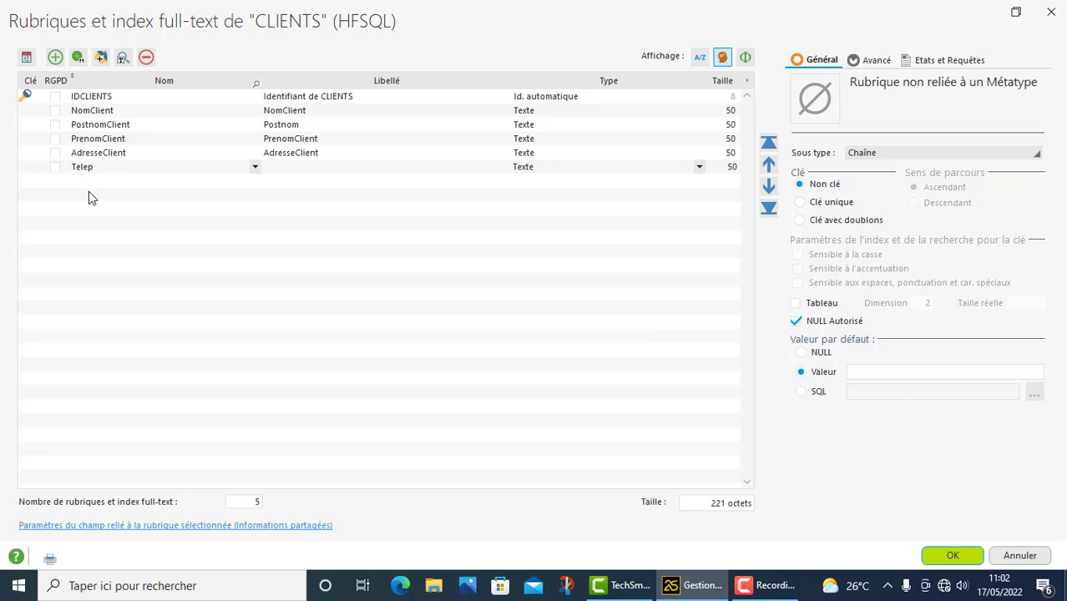
pyautogui.write('Telephone')
# - Shorten the caption of the NomClient item to Nom and the caption of IDCLIENTS to Id
pyautogui.click(313, 125)
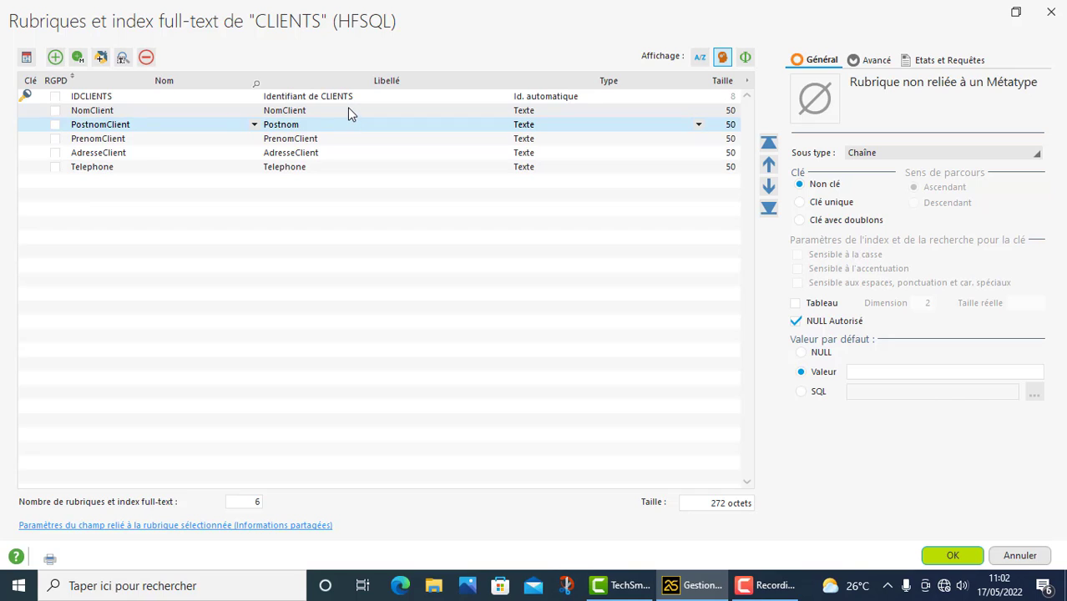
pyautogui.click(347, 110)
pyautogui.click(328, 113)
pyautogui.click(327, 112)
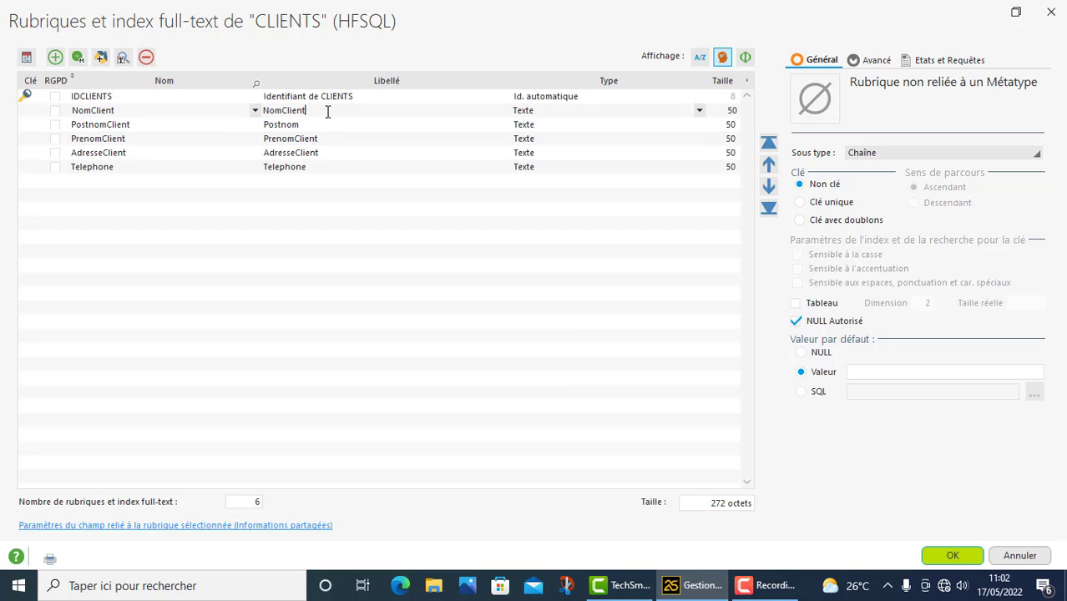
pyautogui.moveTo(305, 111); pyautogui.dragTo(282, 112)
pyautogui.press('BackSpace')
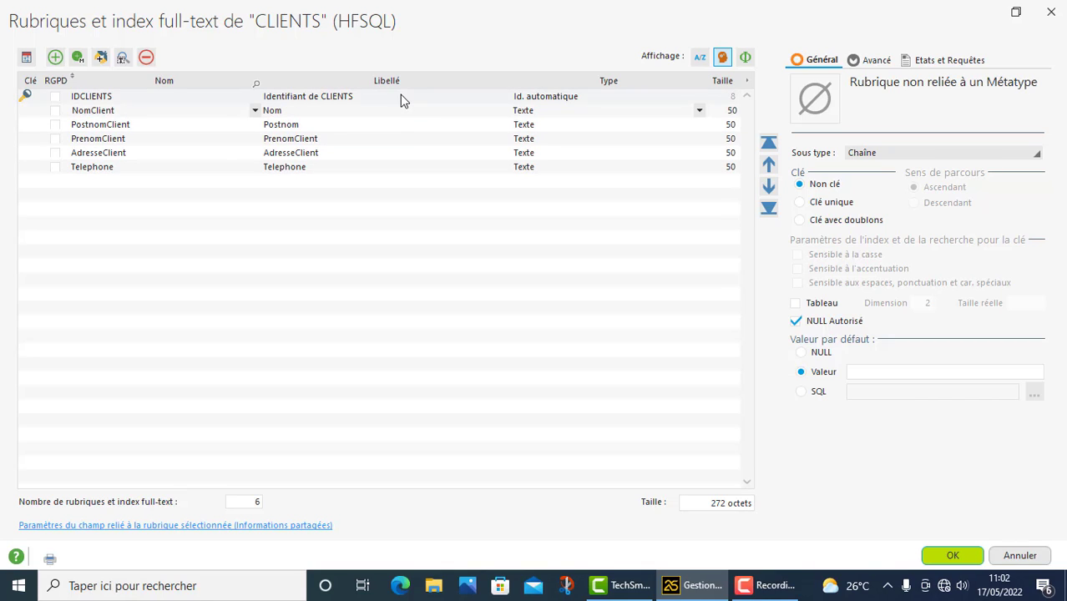
pyautogui.click(400, 99)
pyautogui.moveTo(401, 99); pyautogui.dragTo(274, 96)
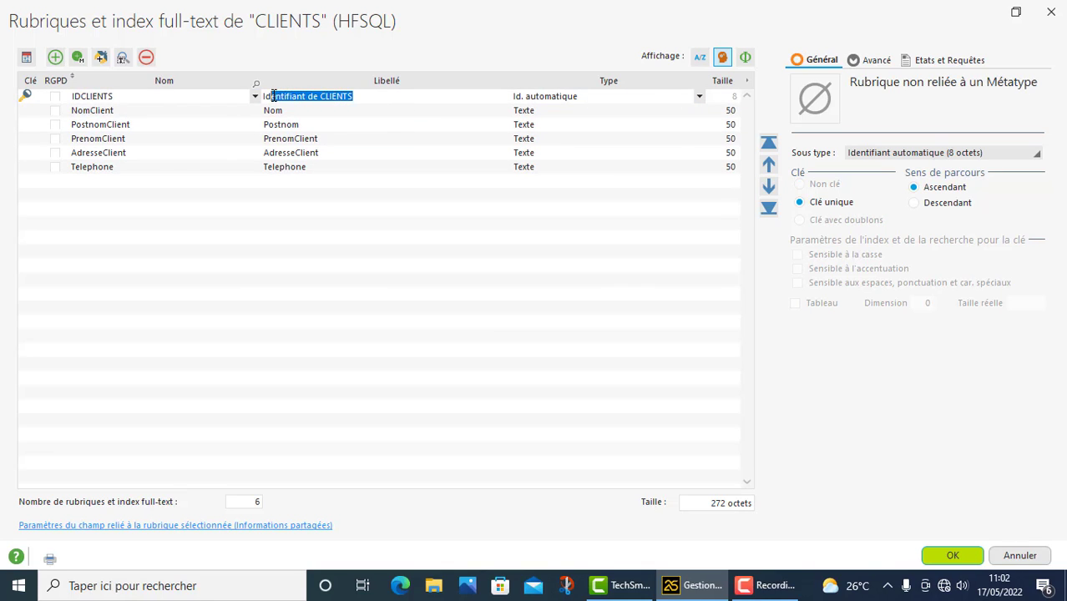
pyautogui.press('BackSpace')
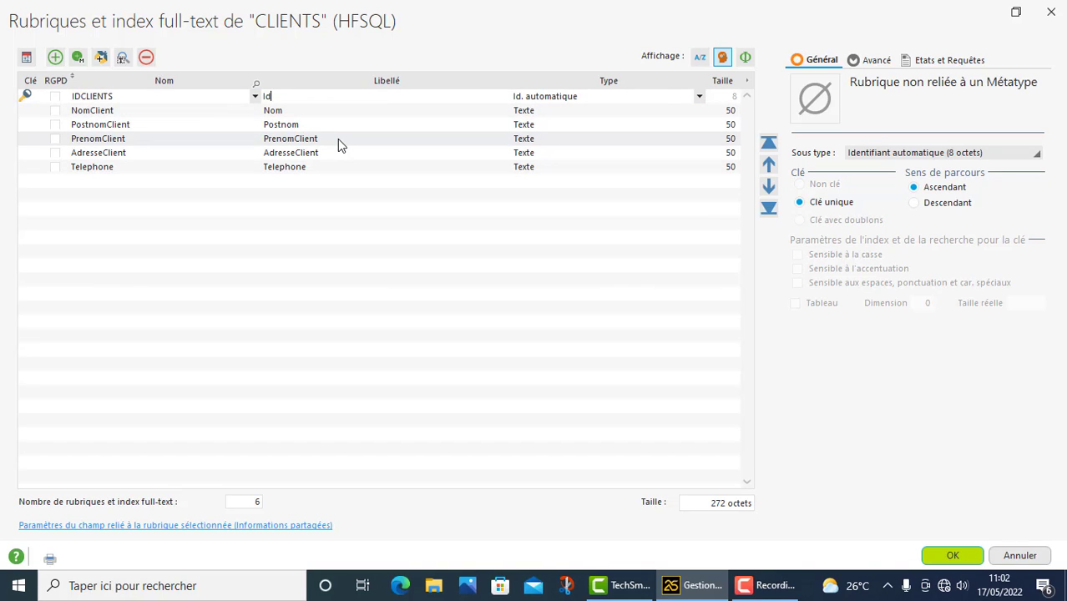
# - Change the caption of the PrenomClient item to Prénom, using the spelling suggestion for the accent
pyautogui.click(337, 139)
pyautogui.click(337, 139)
pyautogui.press('BackSpace')
pyautogui.press('BackSpace')
pyautogui.press('BackSpace')
pyautogui.press('BackSpace')
pyautogui.press('BackSpace')
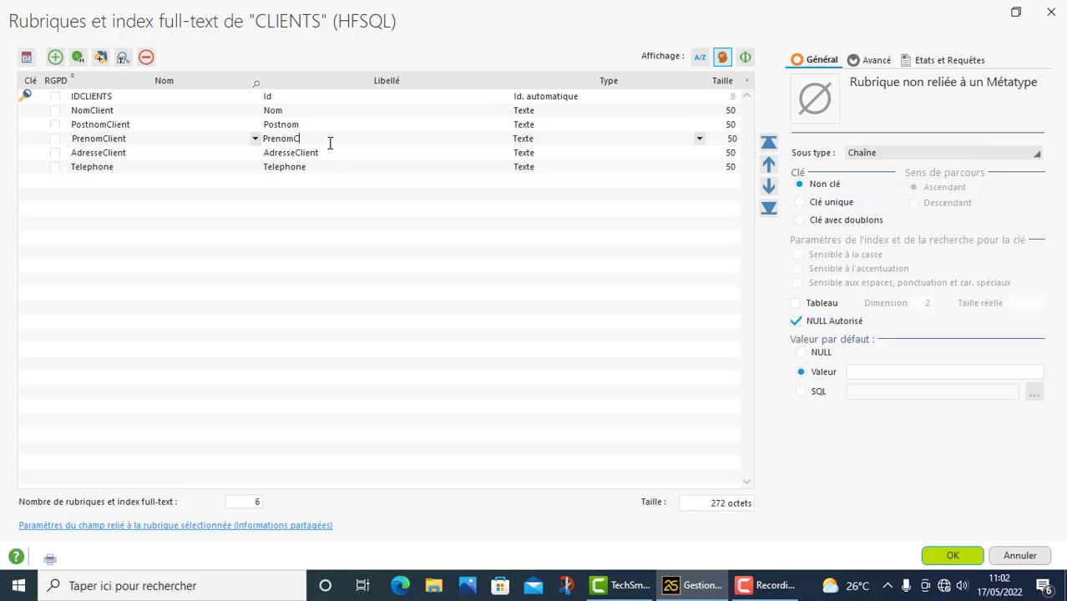
pyautogui.press('BackSpace')
pyautogui.rightClick(276, 140)
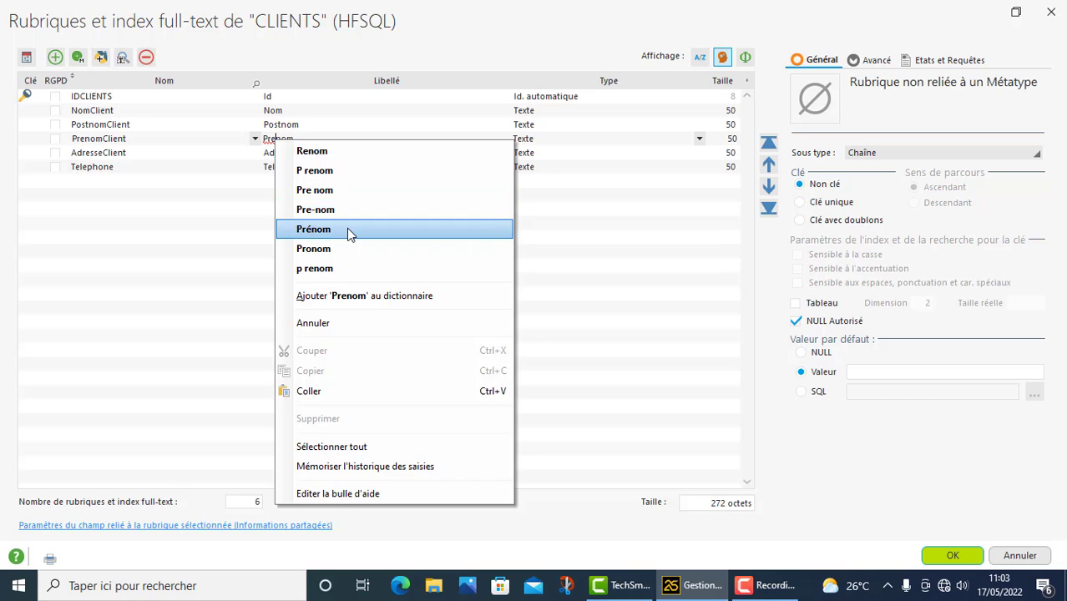
pyautogui.click(346, 229)
# - Shorten the caption of the AdresseClient item to Adresse
pyautogui.click(326, 157)
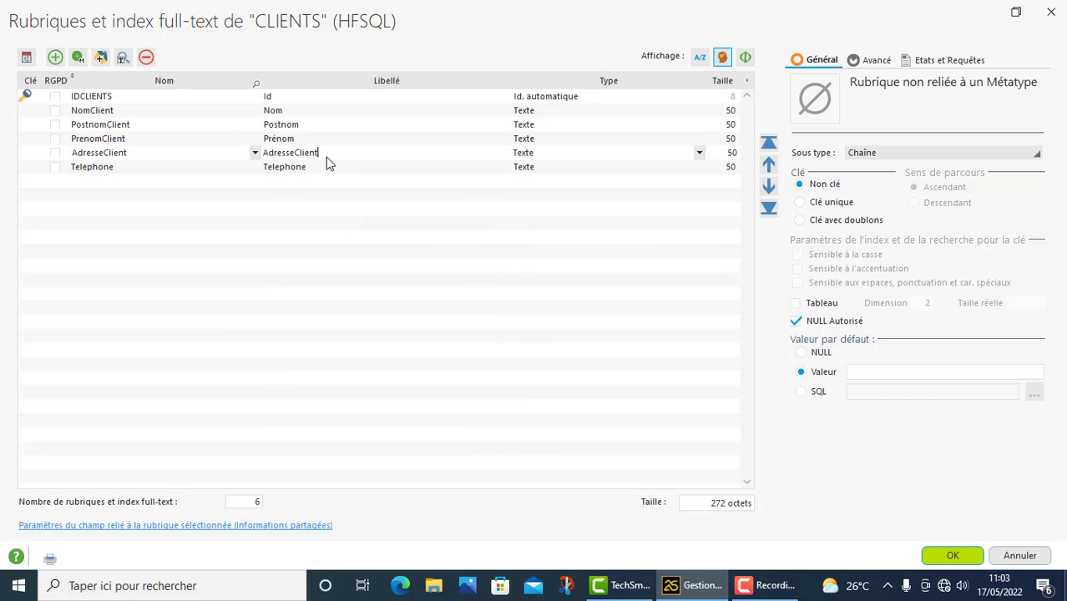
pyautogui.press('BackSpace')
pyautogui.press('BackSpace')
pyautogui.press('BackSpace')
pyautogui.press('BackSpace')
pyautogui.press('BackSpace')
pyautogui.press('BackSpace')
# - Correct the caption of the Telephone item to Téléphone with the spelling suggestion
pyautogui.click(327, 165)
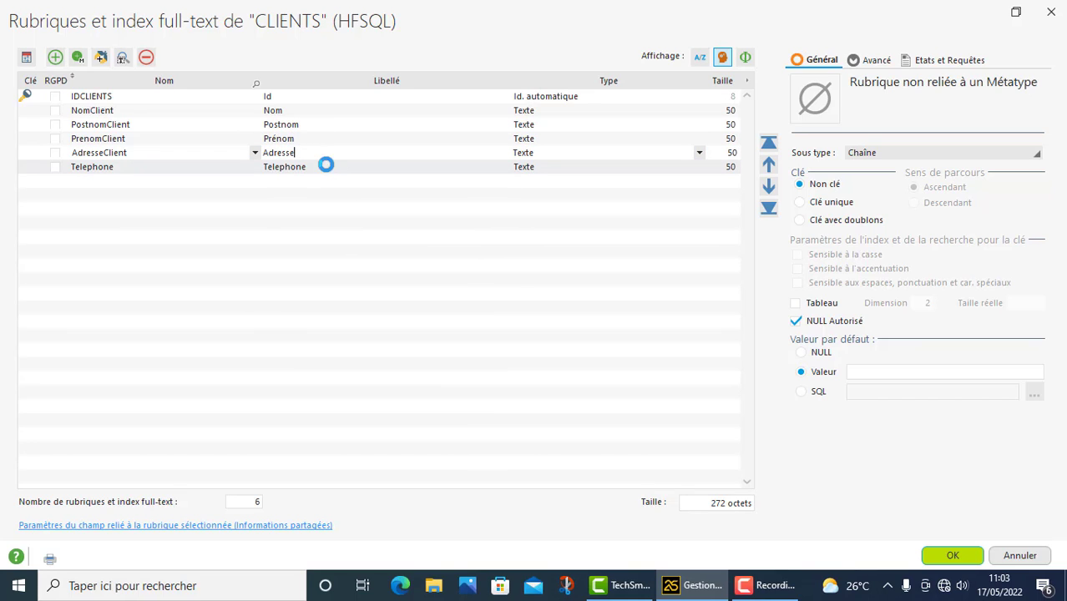
pyautogui.click(272, 167)
pyautogui.press('BackSpace')
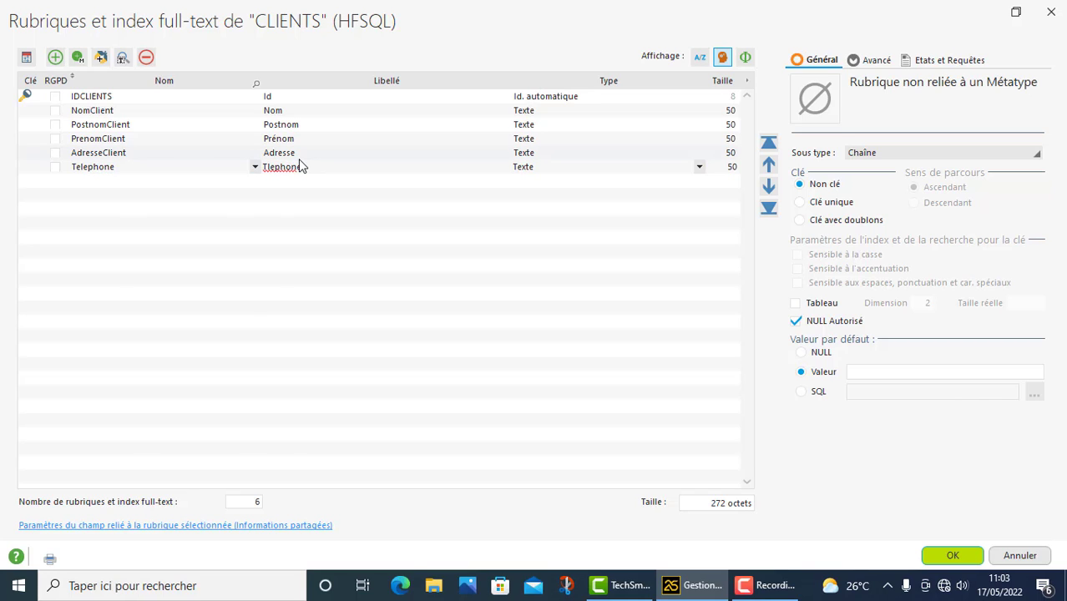
pyautogui.write('é')
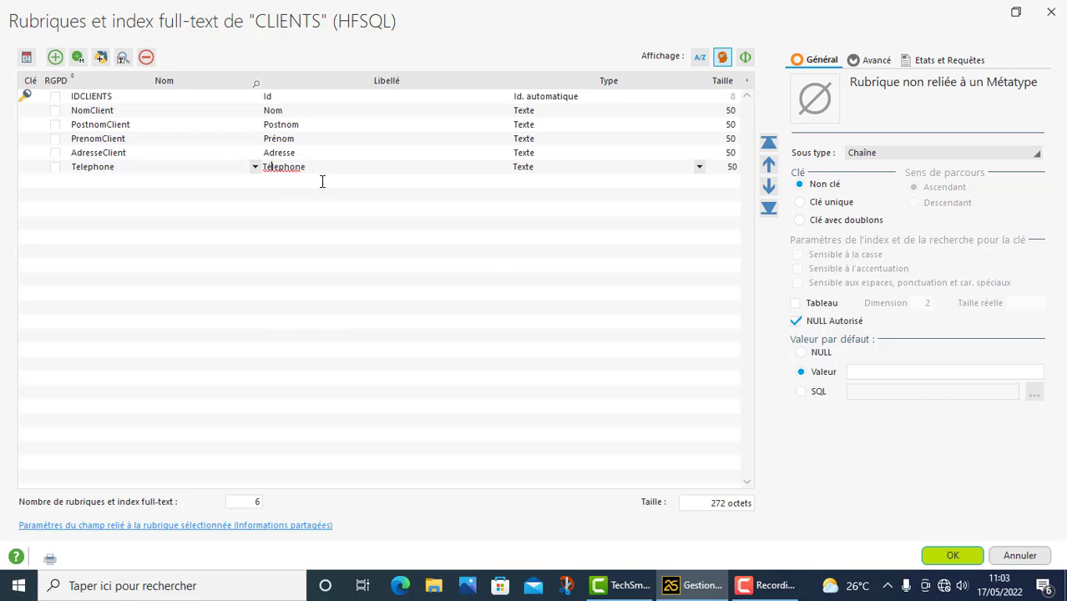
pyautogui.rightClick(277, 165)
pyautogui.click(359, 197)
# - Change the type of the PostnomClient item to Numérique and set it back to Texte
pyautogui.click(652, 125)
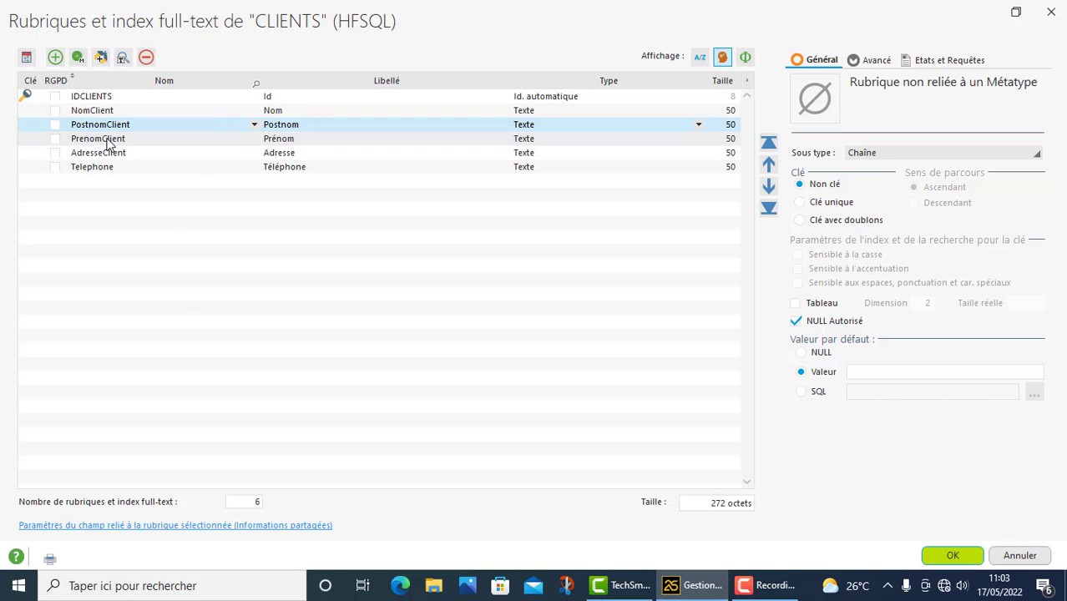
pyautogui.click(699, 125)
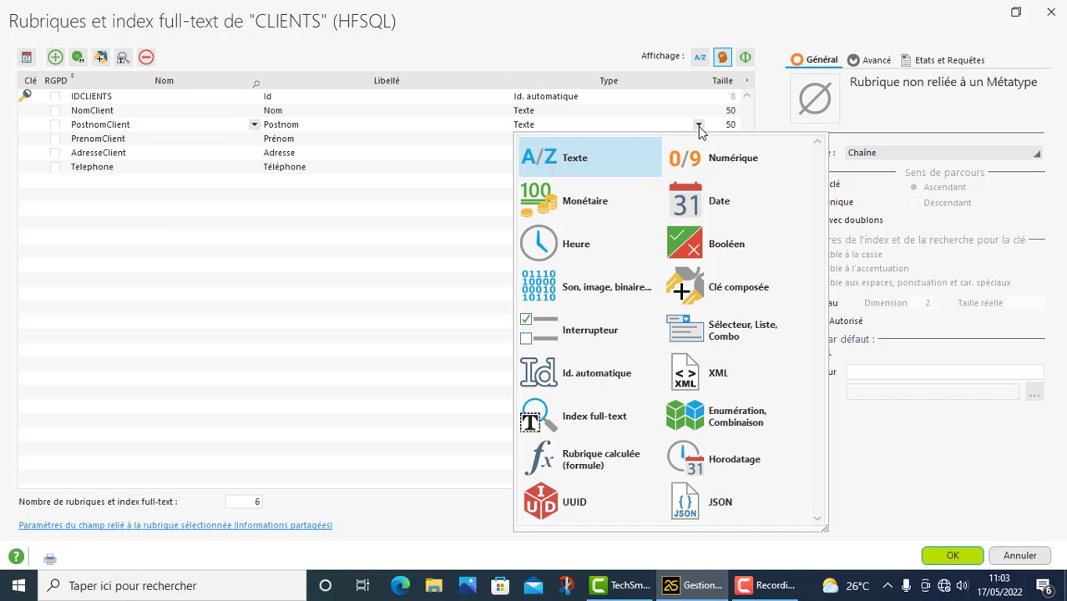
pyautogui.click(707, 157)
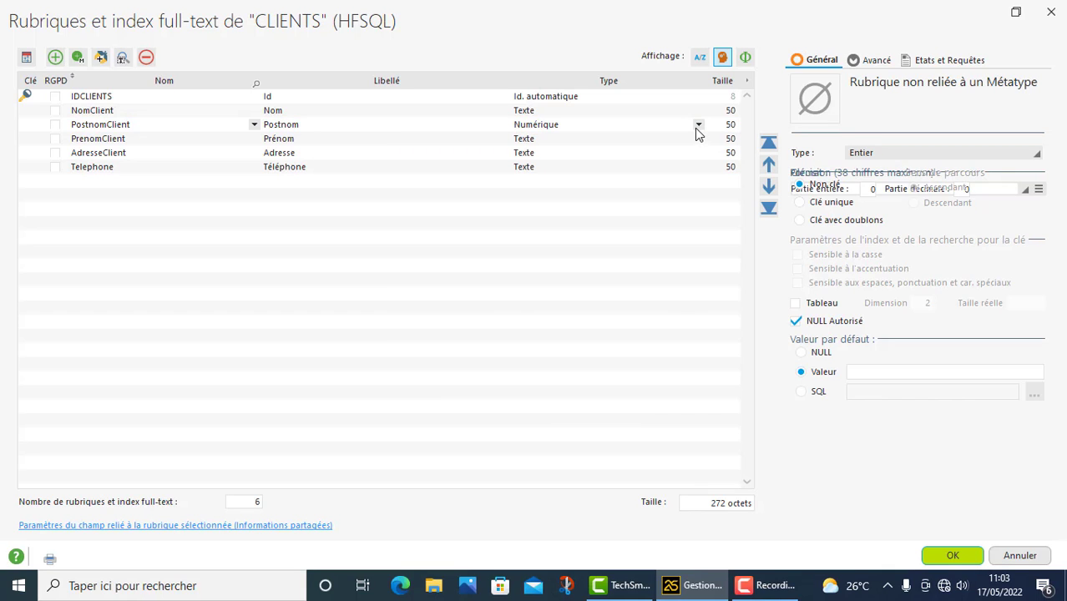
pyautogui.click(698, 125)
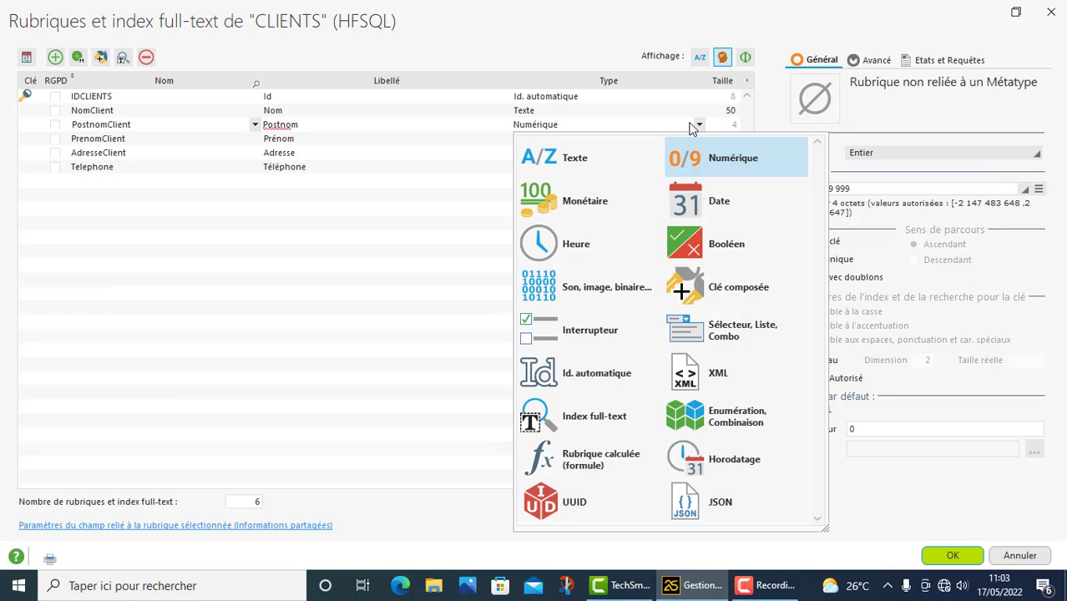
pyautogui.click(590, 158)
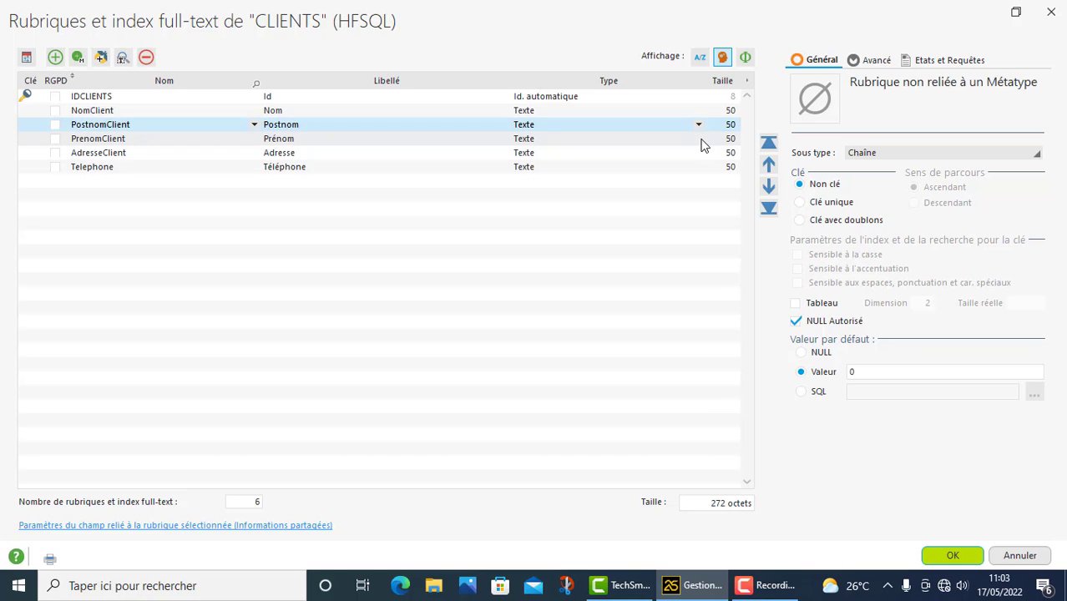
pyautogui.click(701, 145)
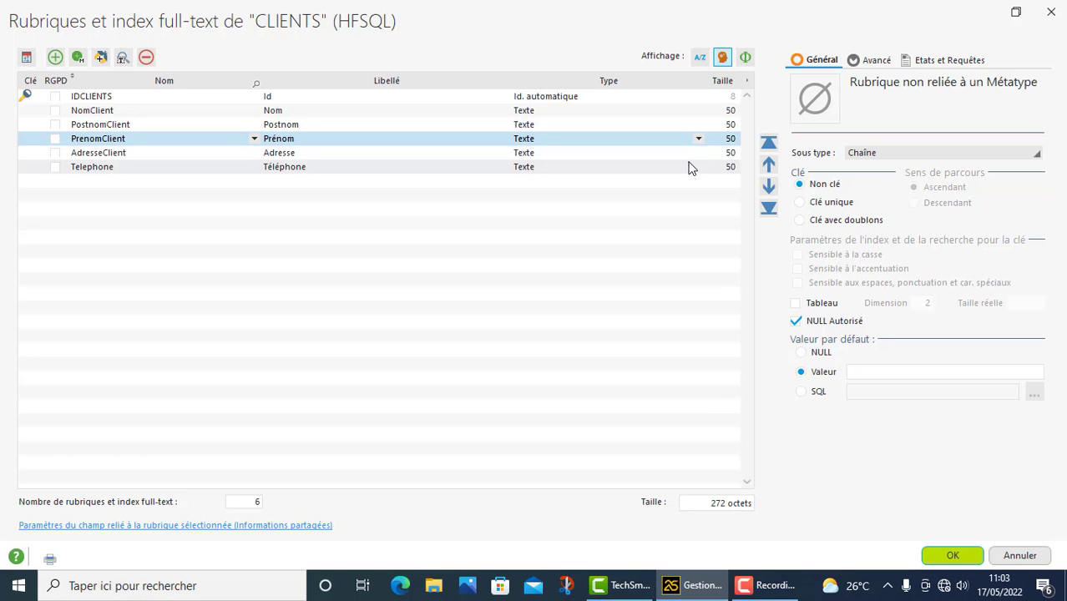
pyautogui.click(701, 177)
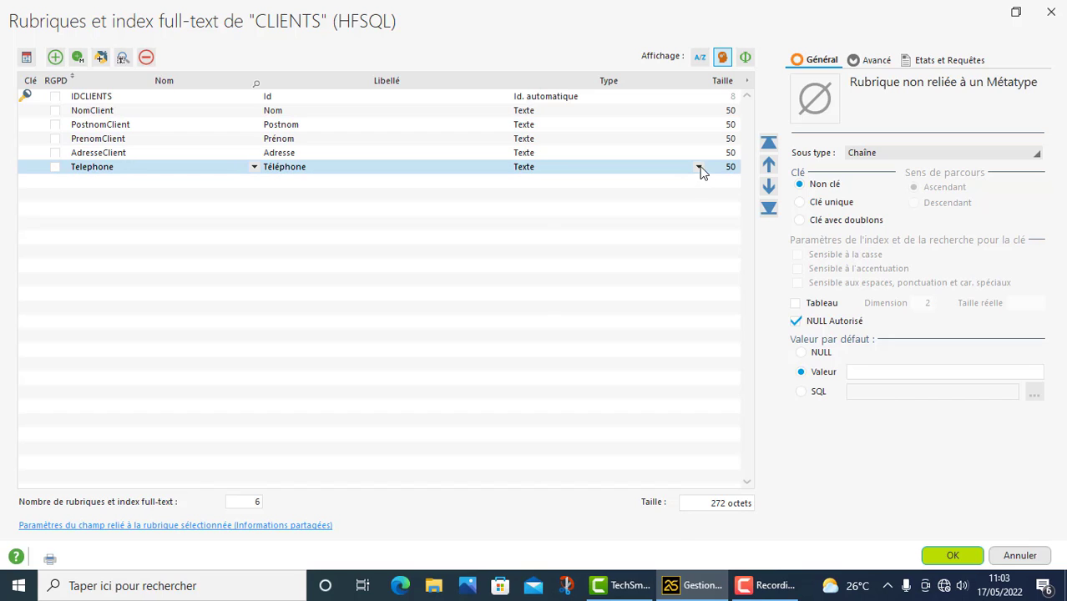
pyautogui.click(698, 168)
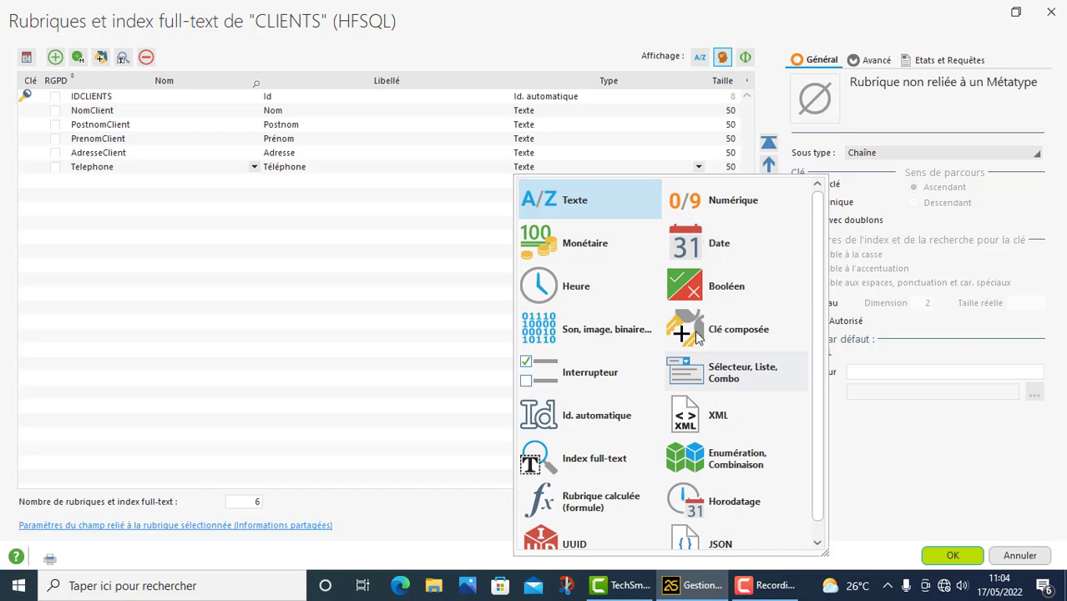
pyautogui.click(699, 173)
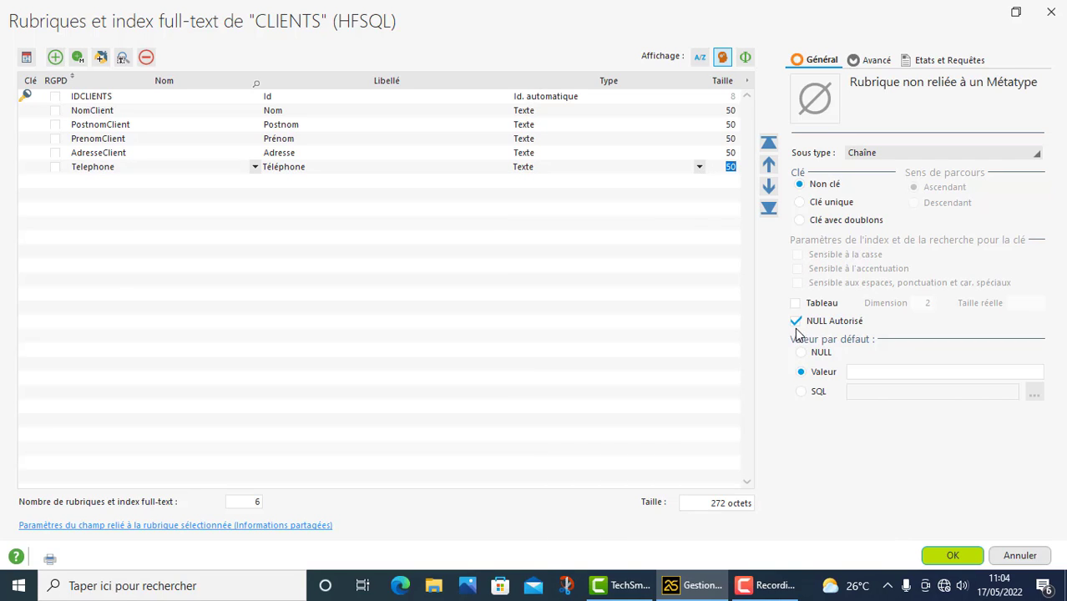
# - Make NomClient, PostnomClient and PrenomClient keys with duplicates (Clé avec doublons) and validate the items of CLIENTS
pyautogui.click(32, 114)
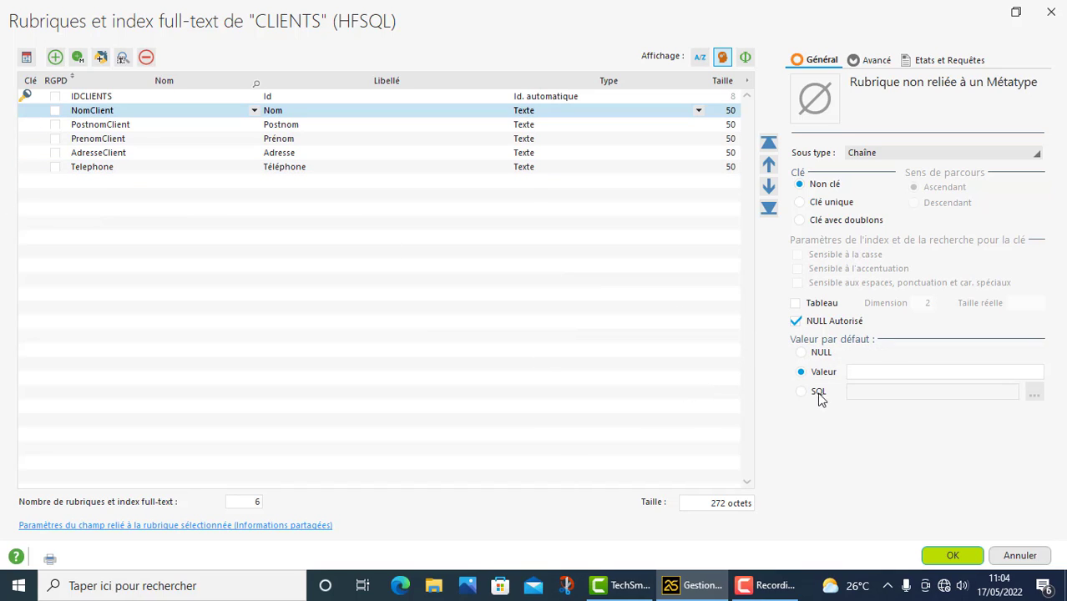
pyautogui.click(800, 219)
pyautogui.click(29, 126)
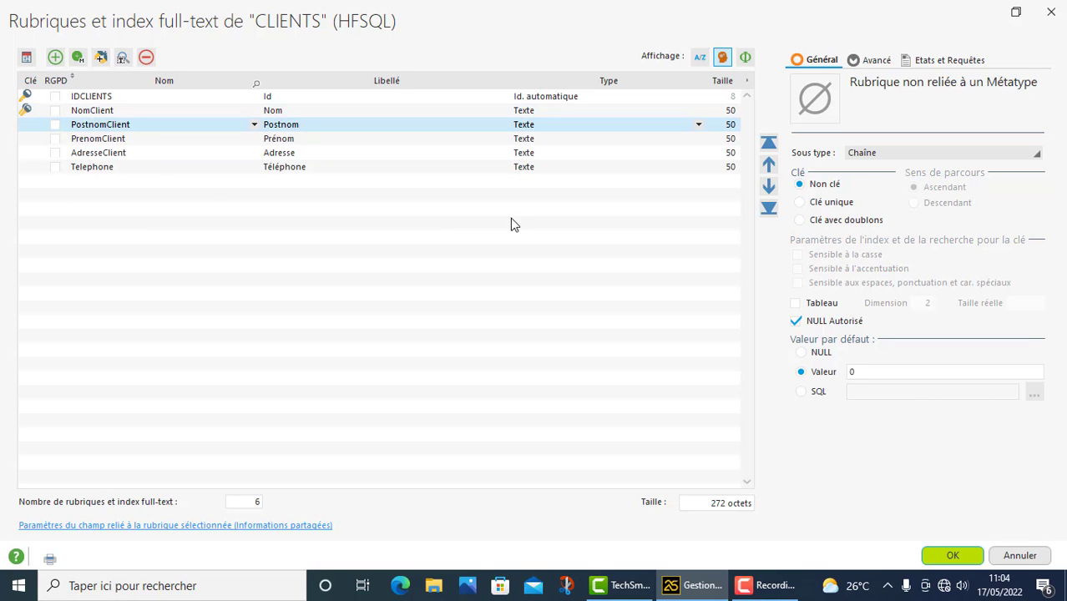
pyautogui.click(815, 222)
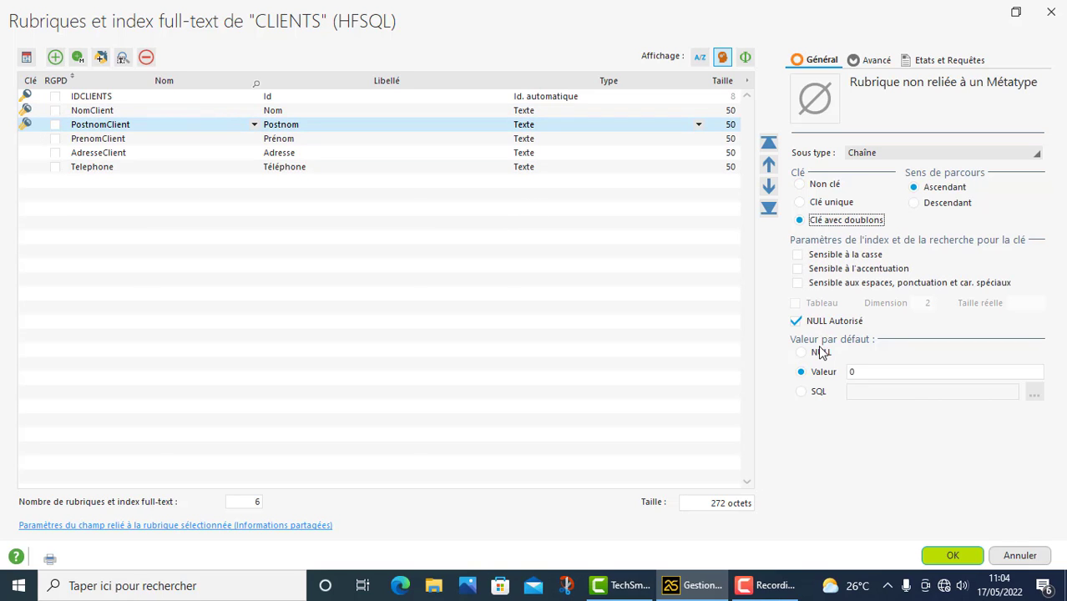
pyautogui.click(35, 140)
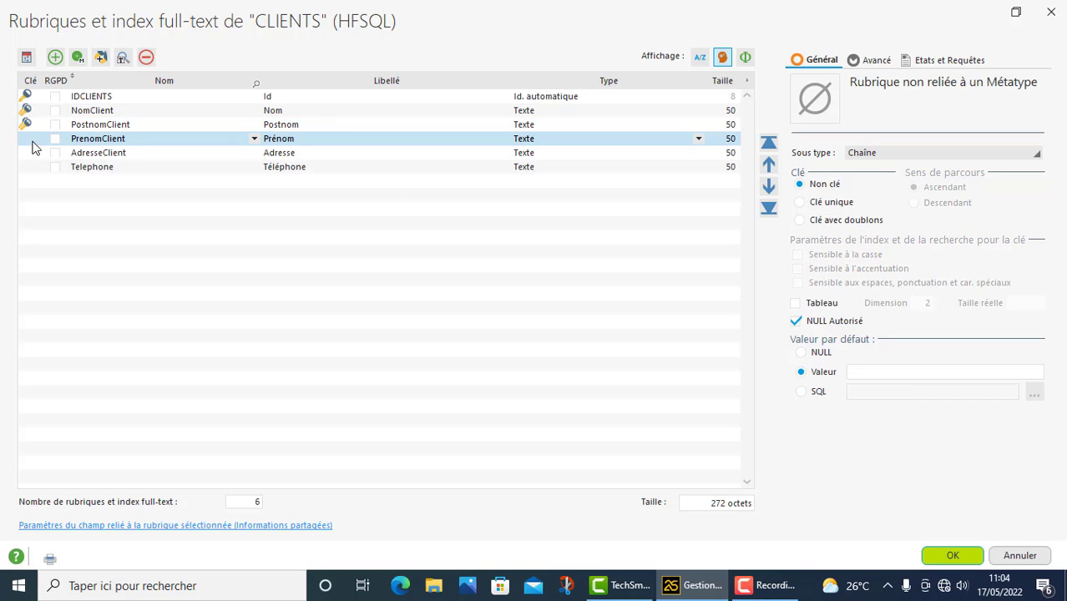
pyautogui.click(838, 221)
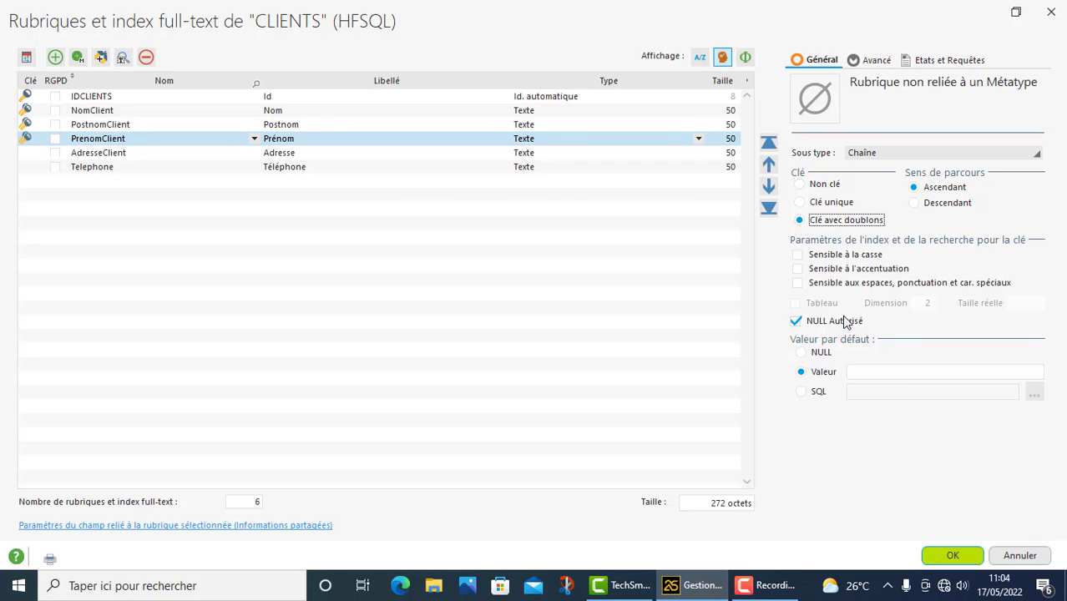
pyautogui.click(953, 555)
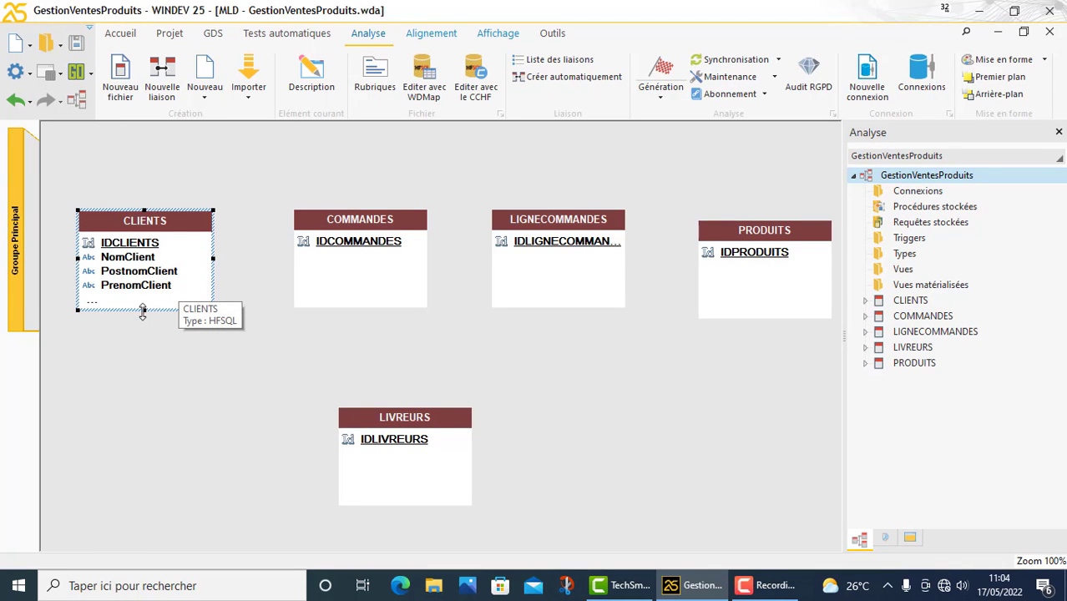
# - Lengthen the CLIENTS box in the diagram to fit all its items and save the analysis
pyautogui.moveTo(144, 309); pyautogui.dragTo(146, 335)
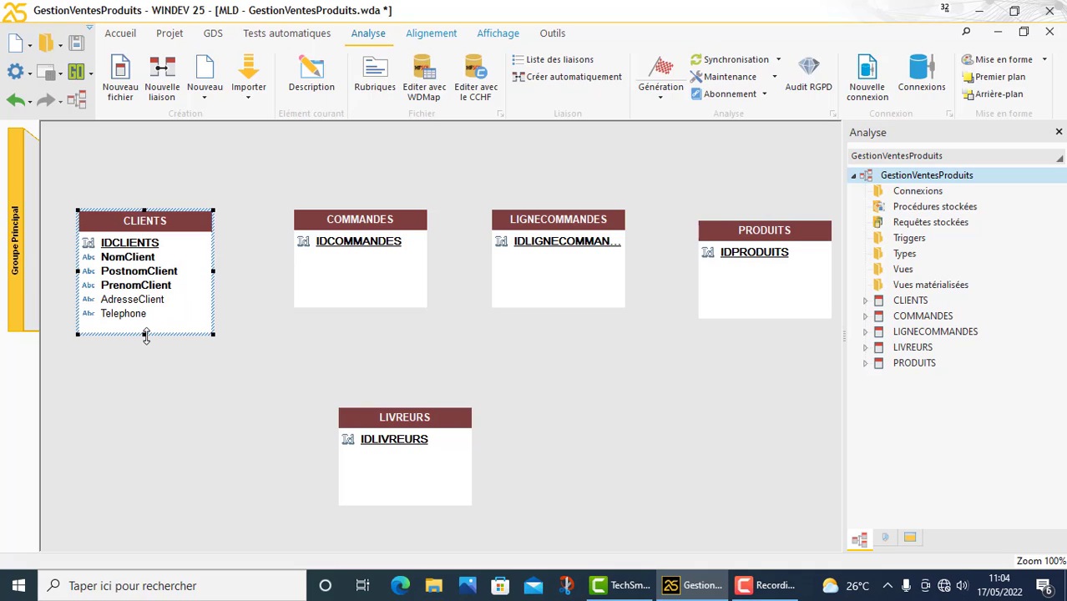
pyautogui.hotkey('ctrl', 's')
pyautogui.click(239, 326)
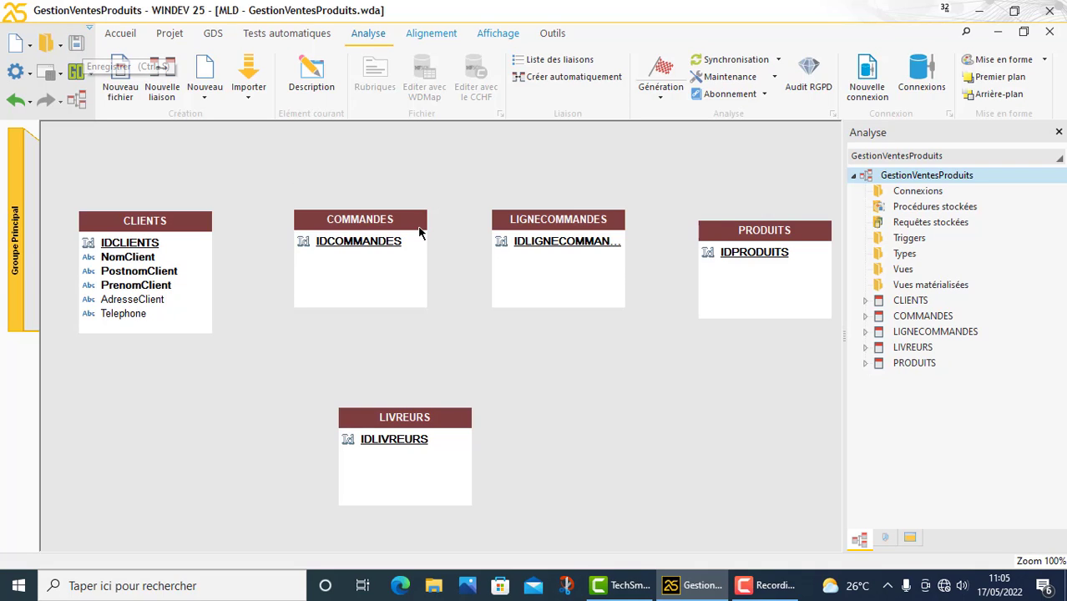
# - Open the items of the COMMANDES data file and add the items DateCom and StatutCom
pyautogui.click(395, 264)
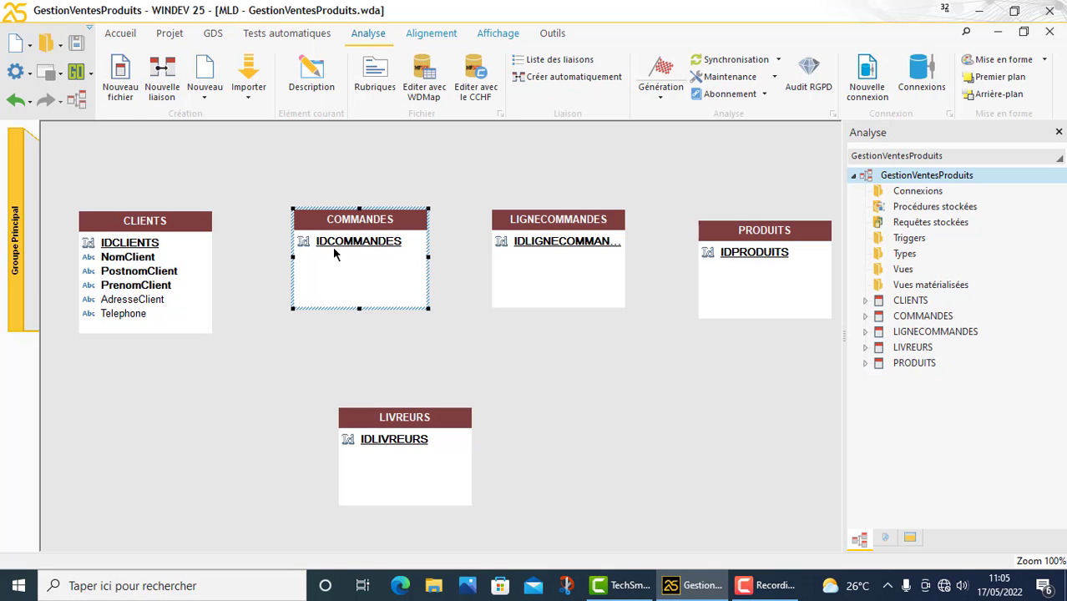
pyautogui.doubleClick(340, 245)
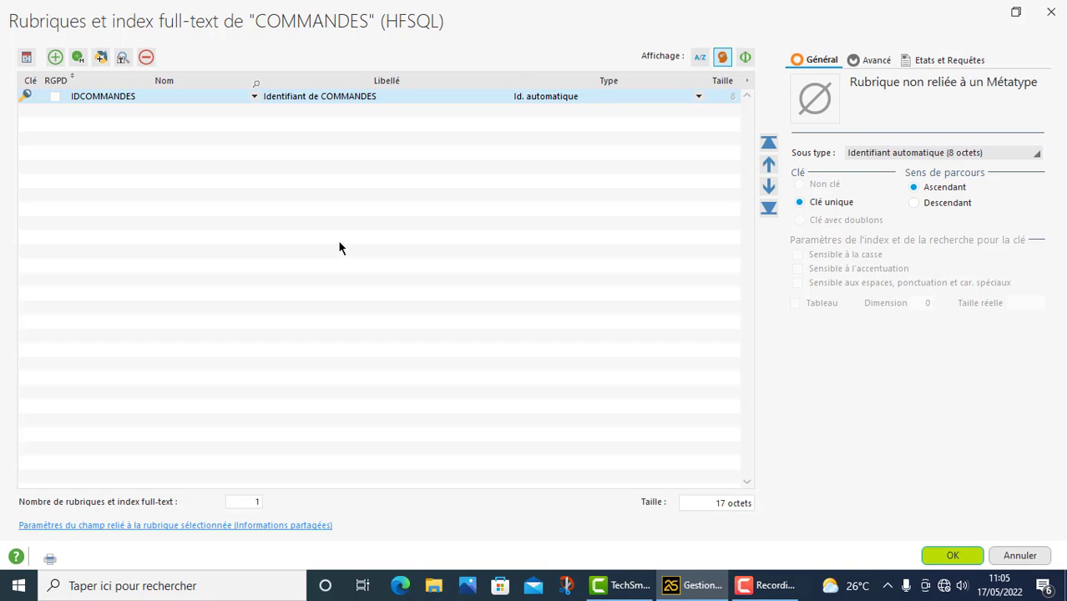
pyautogui.click(134, 112)
pyautogui.click(136, 116)
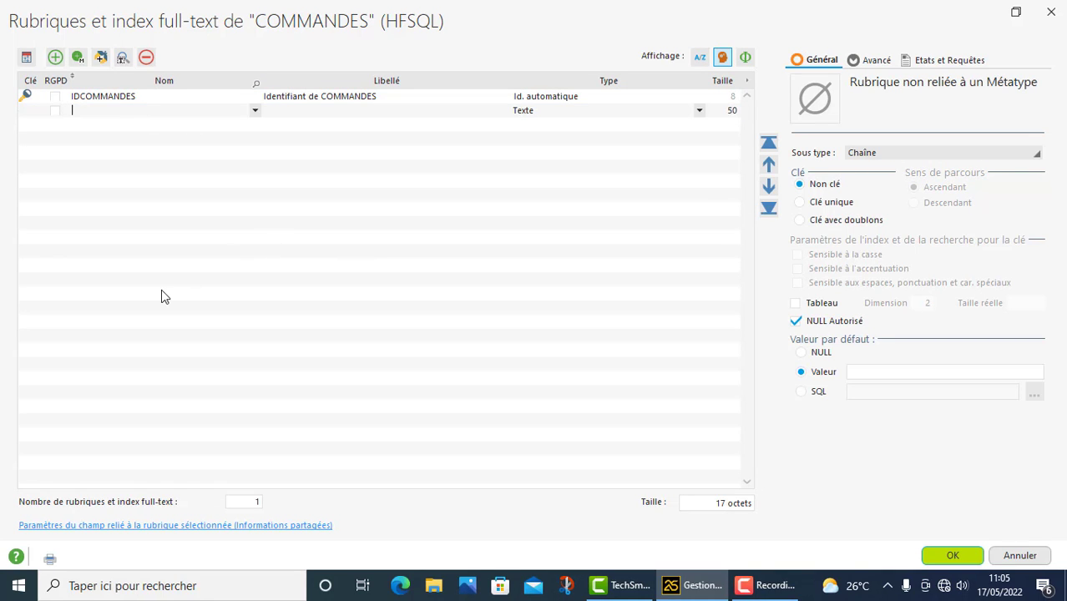
pyautogui.write('DateCom')
pyautogui.click(104, 126)
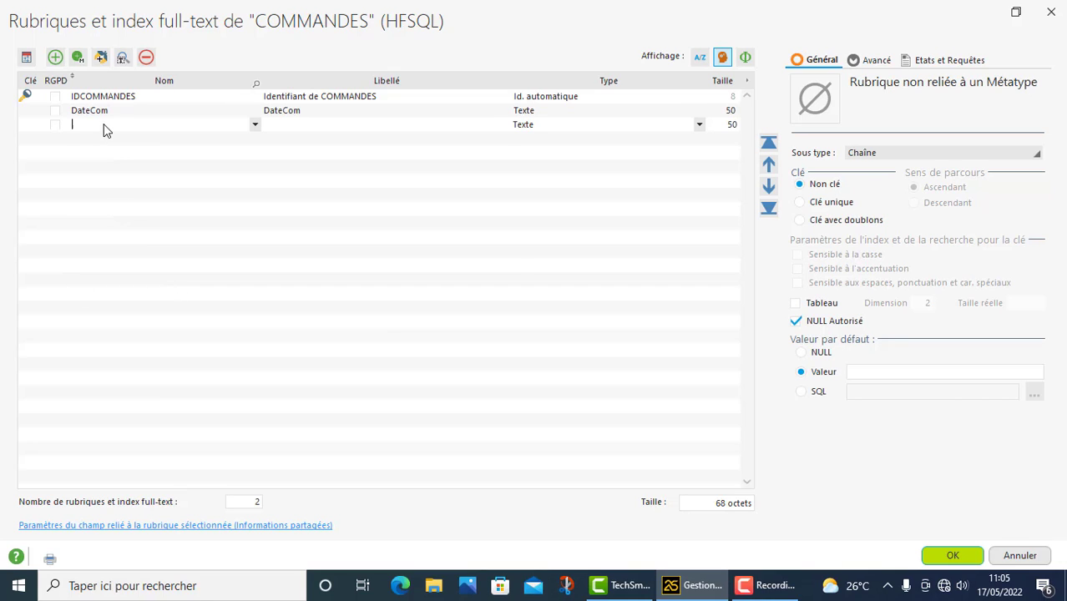
pyautogui.write('StatutCom')
pyautogui.click(615, 112)
# - Shorten the caption of the IDCOMMANDES item to Id
pyautogui.click(436, 98)
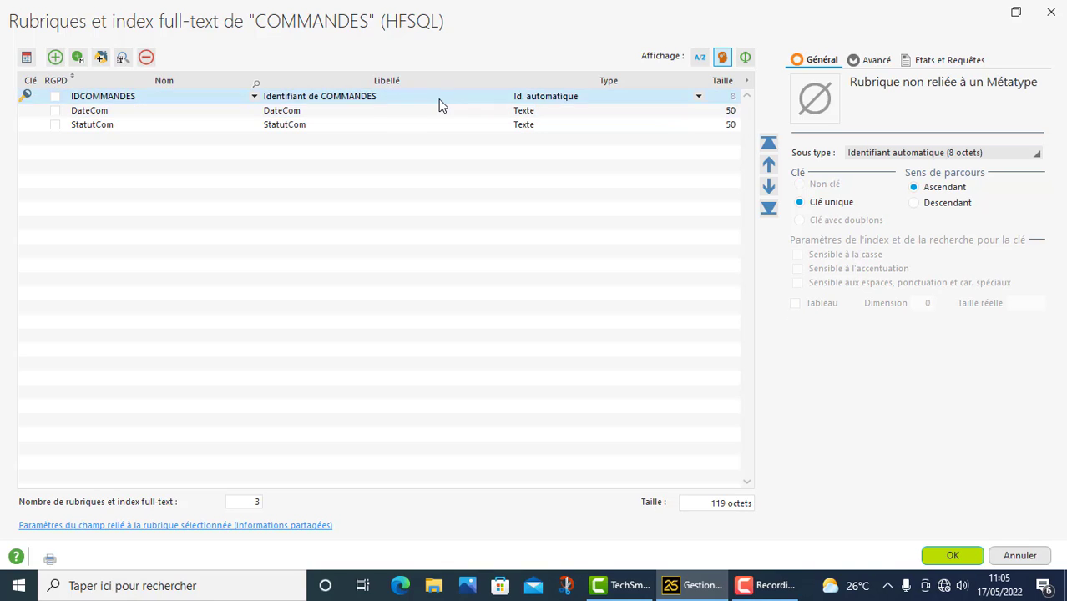
pyautogui.moveTo(440, 98); pyautogui.dragTo(300, 97)
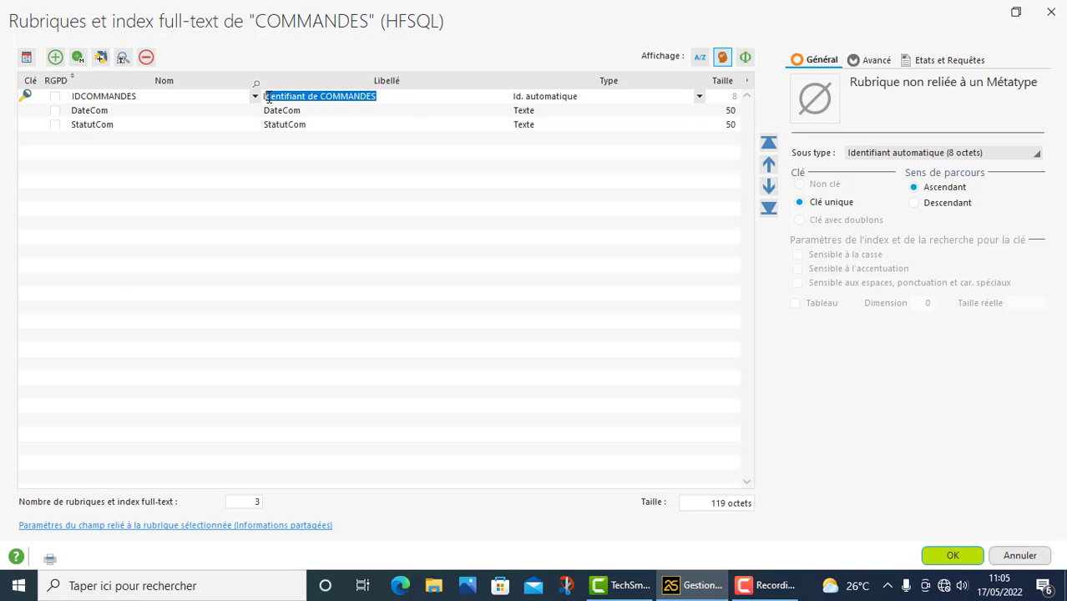
pyautogui.moveTo(269, 97); pyautogui.dragTo(371, 102)
pyautogui.press('BackSpace')
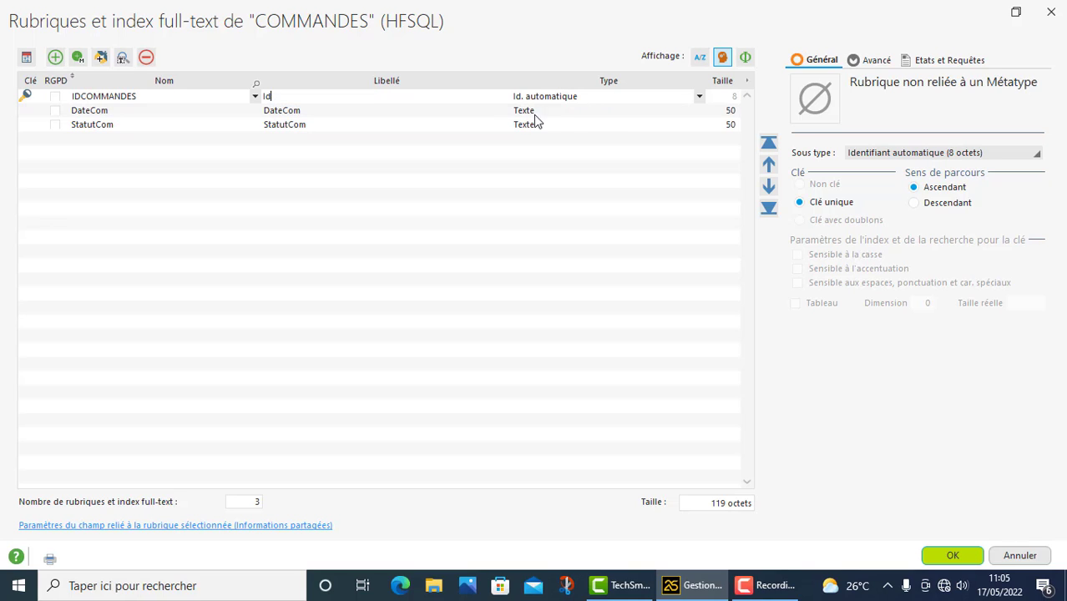
# - Shorten the caption of DateCom to Date and the caption of StatutCom to Statut
pyautogui.click(379, 115)
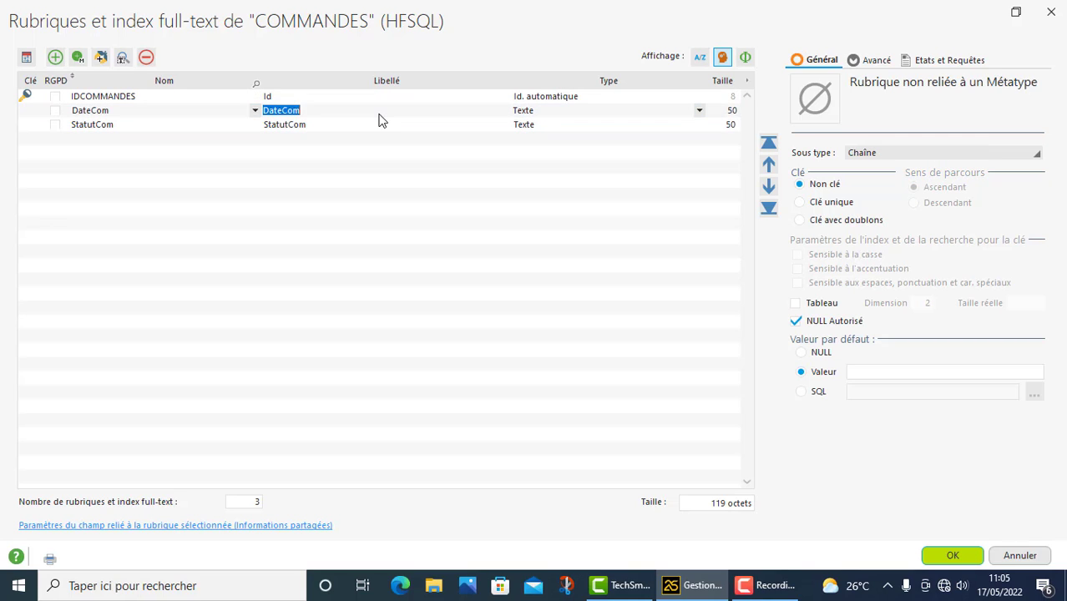
pyautogui.press('BackSpace')
pyautogui.press('BackSpace')
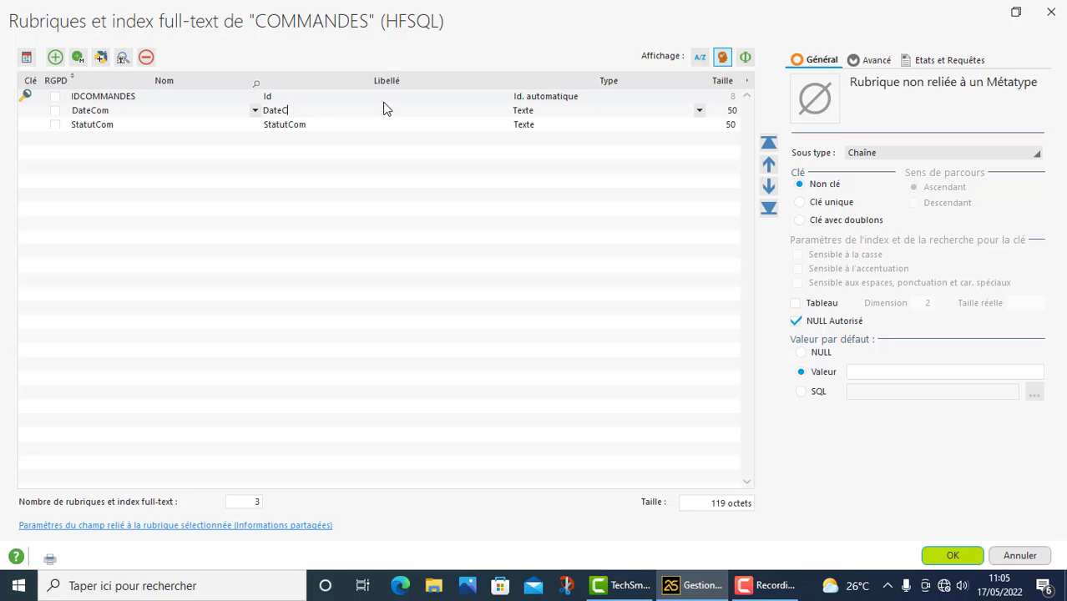
pyautogui.click(368, 124)
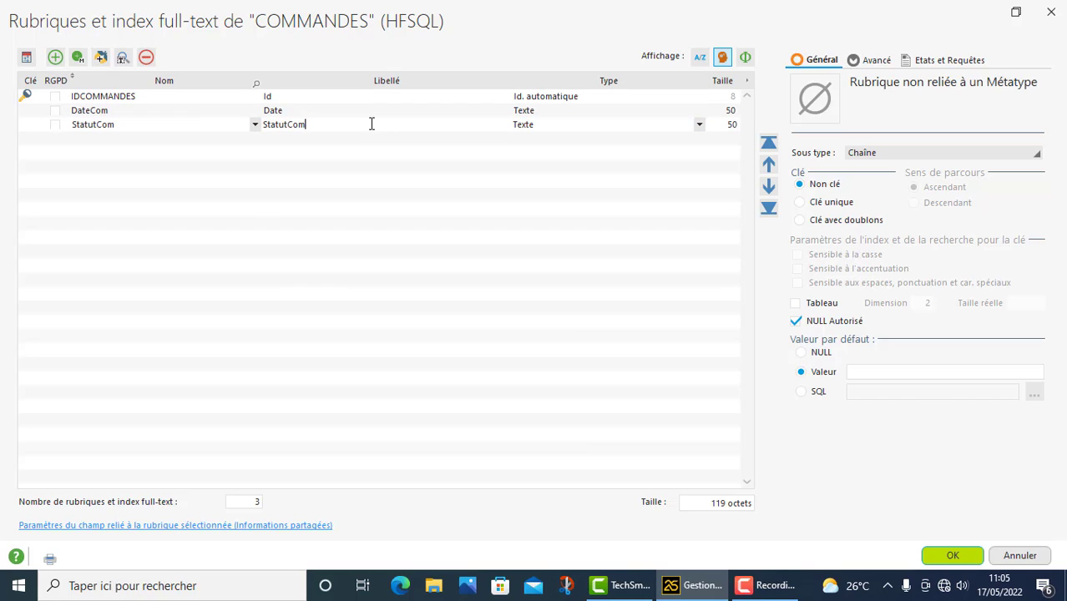
pyautogui.press('BackSpace')
pyautogui.press('BackSpace')
pyautogui.press('BackSpace')
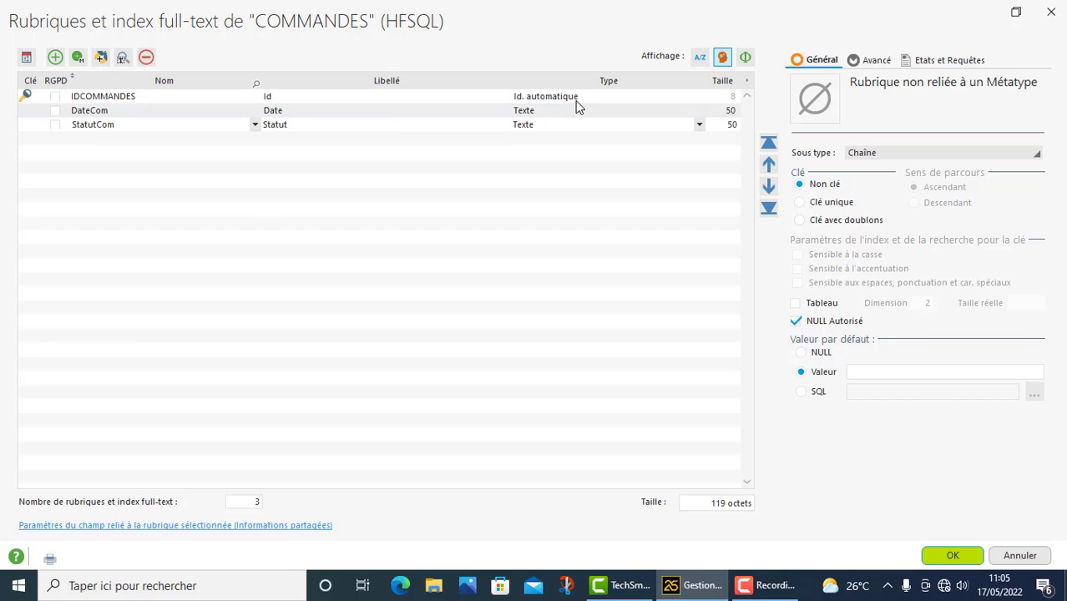
# - Set the type of the DateCom item to Date and validate the items of COMMANDES
pyautogui.click(633, 111)
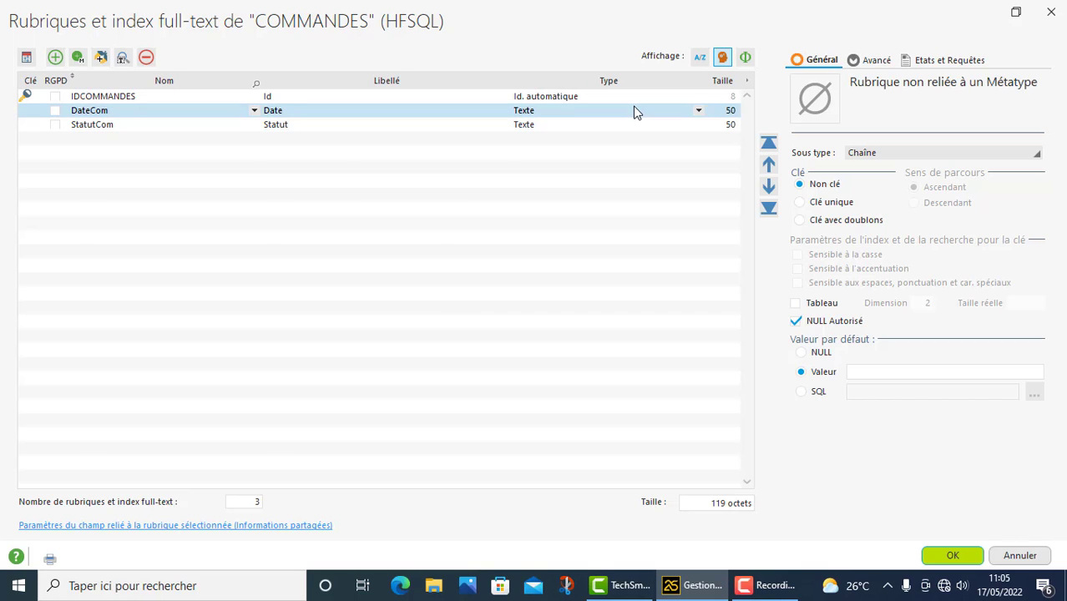
pyautogui.click(698, 111)
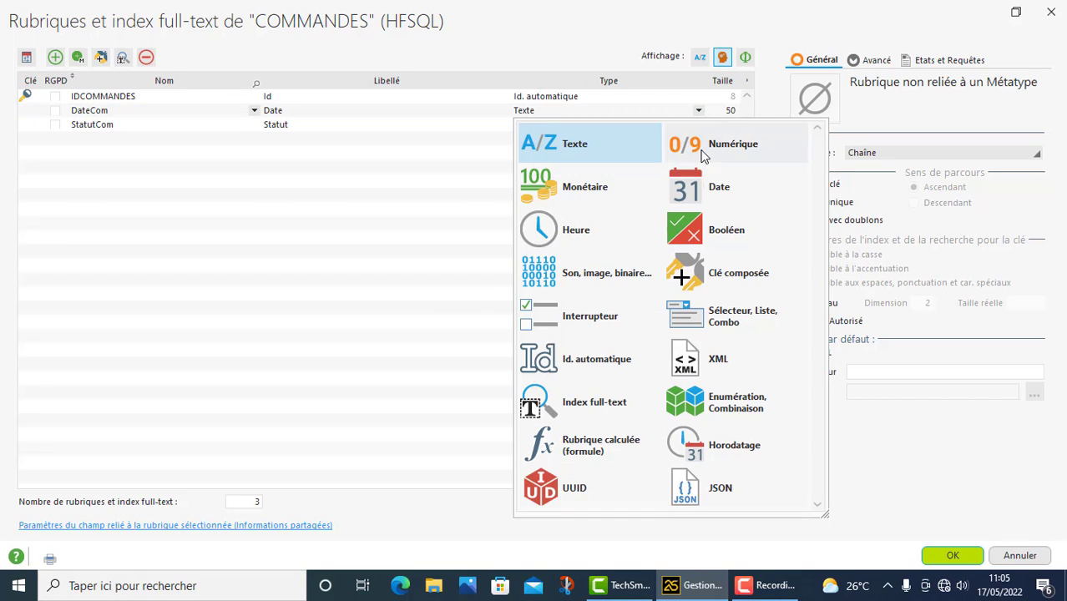
pyautogui.click(706, 186)
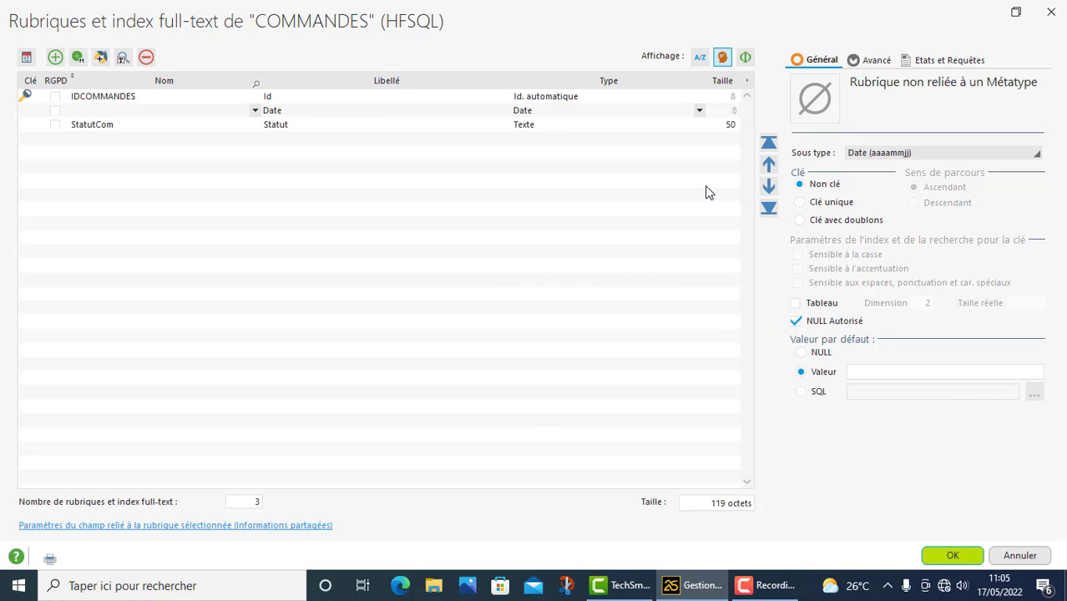
pyautogui.click(630, 127)
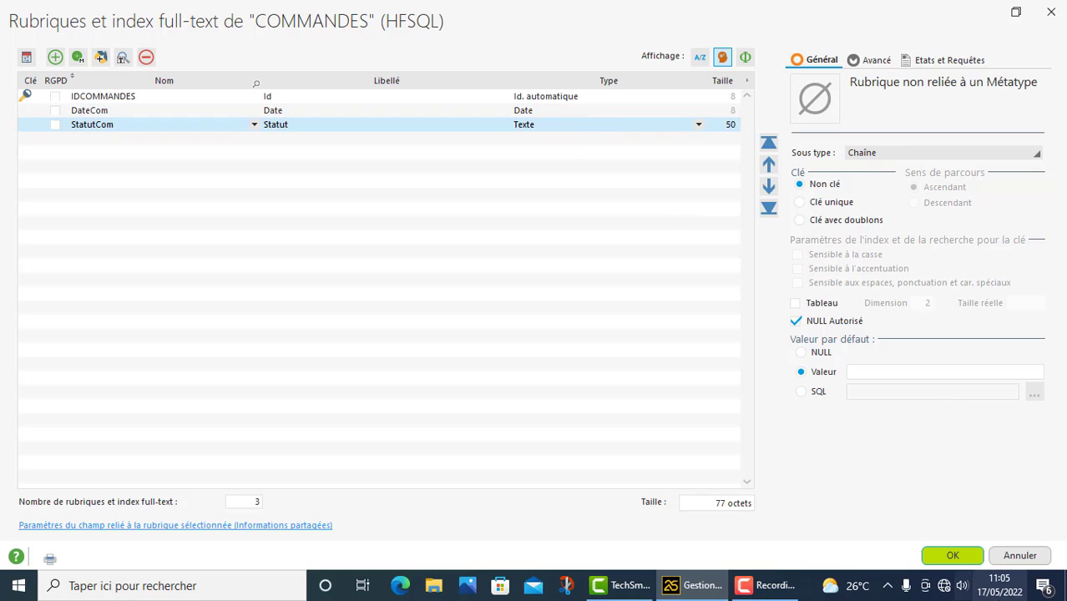
pyautogui.click(964, 555)
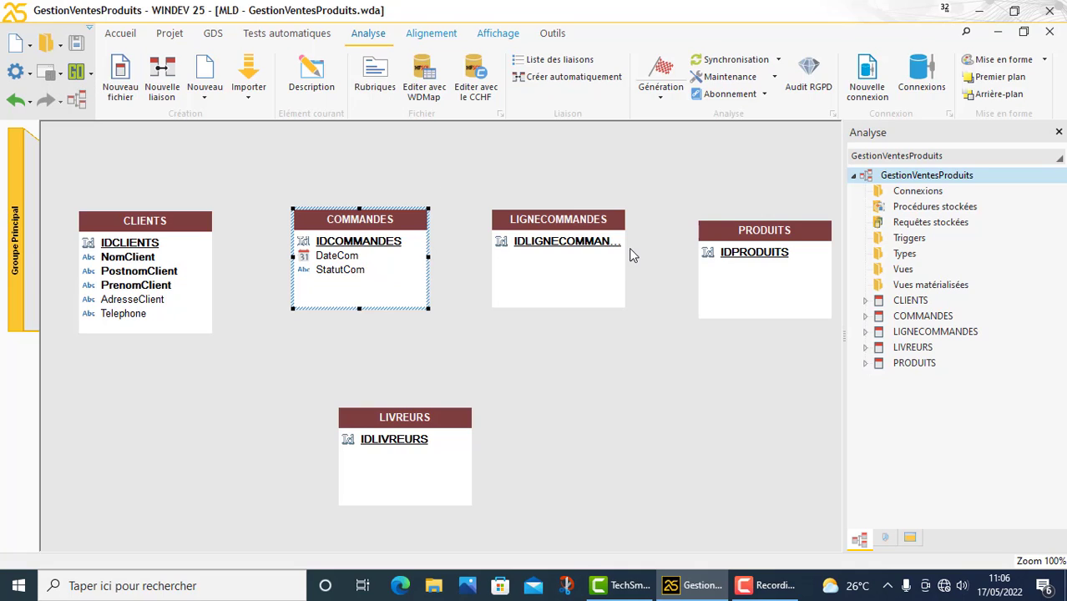
# - Open the items of the PRODUITS data file and add the items NomProduit, DateFab and DateExp
pyautogui.click(755, 253)
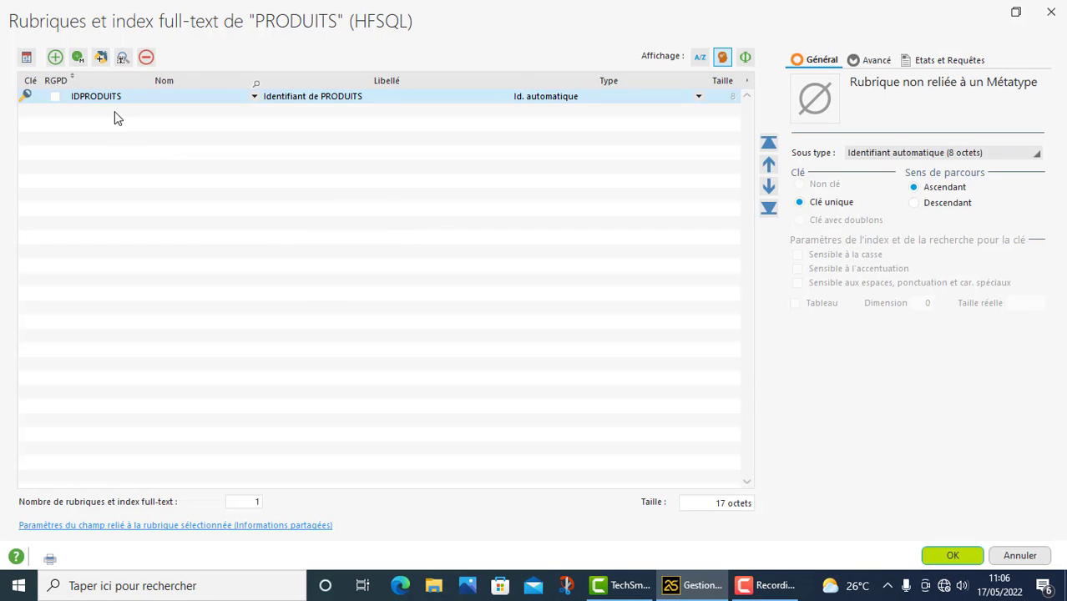
pyautogui.click(115, 111)
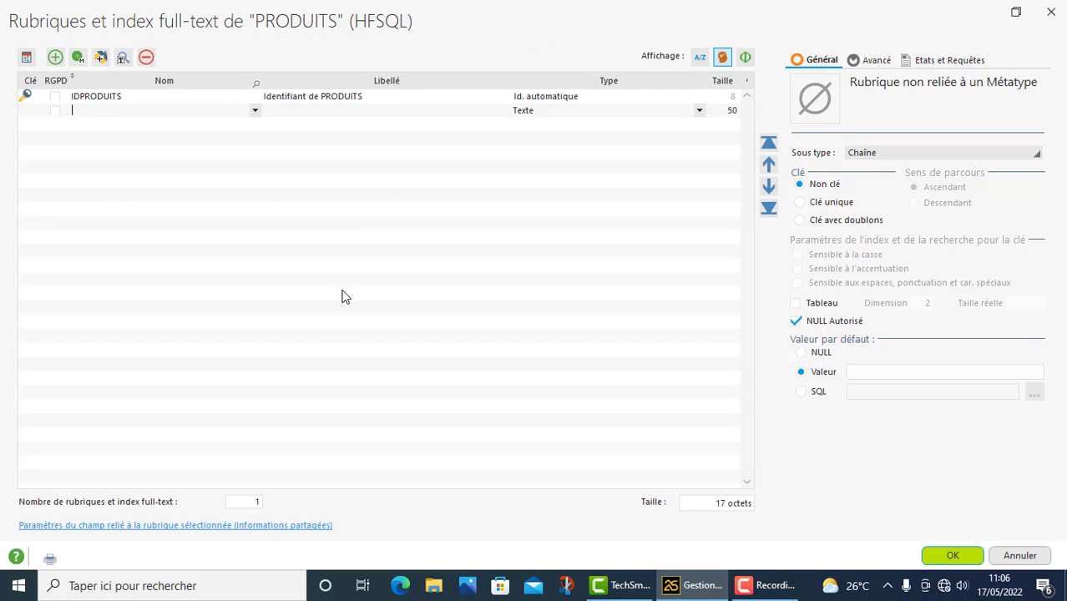
pyautogui.write('NomProdu')
pyautogui.click(224, 132)
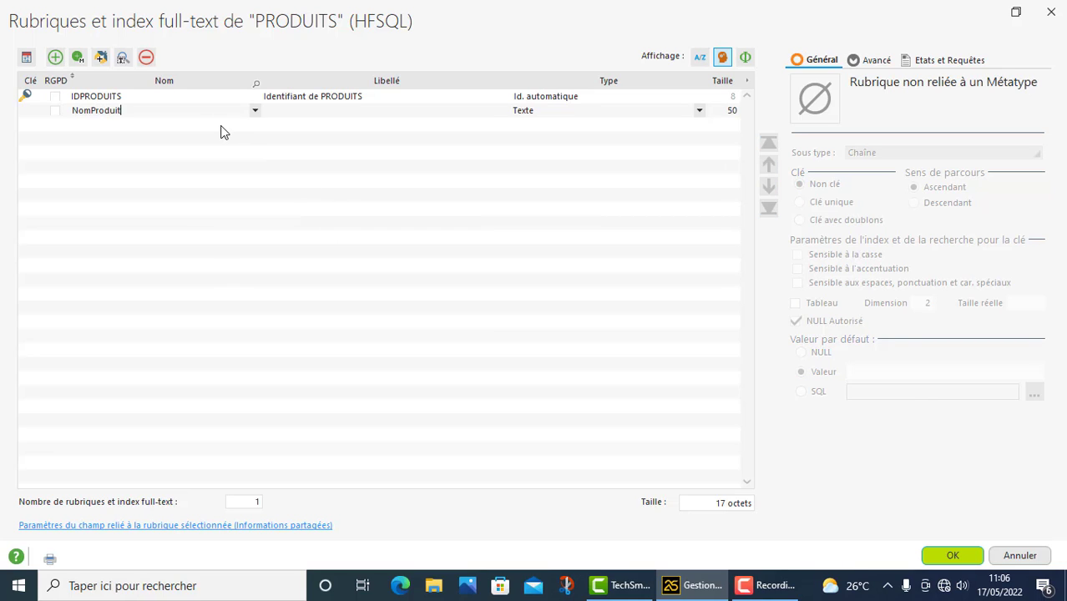
pyautogui.click(221, 126)
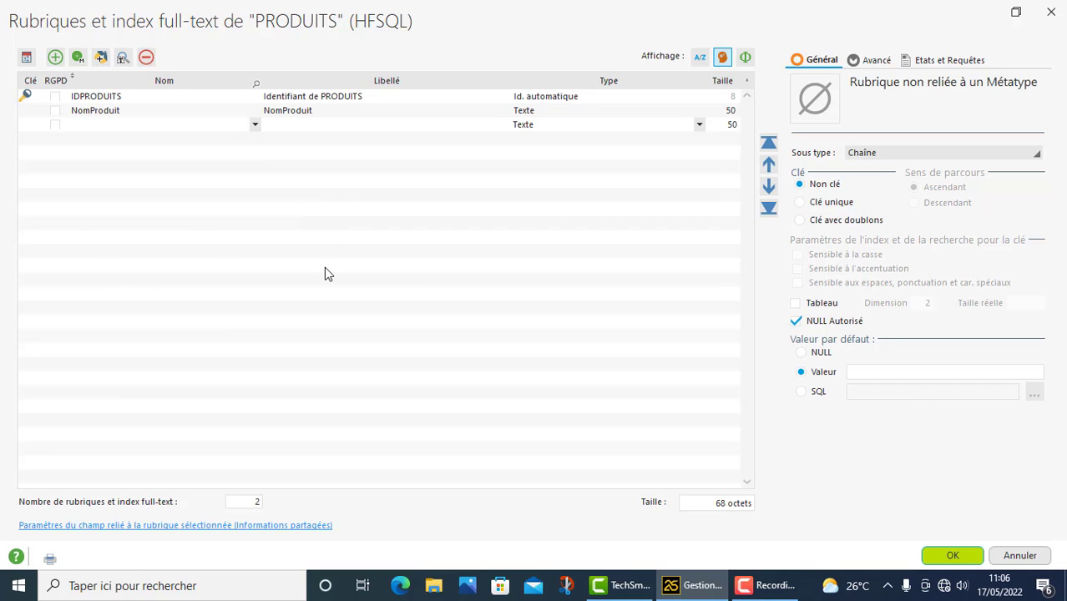
pyautogui.write('Date')
pyautogui.write('Feb')
pyautogui.press('Return')
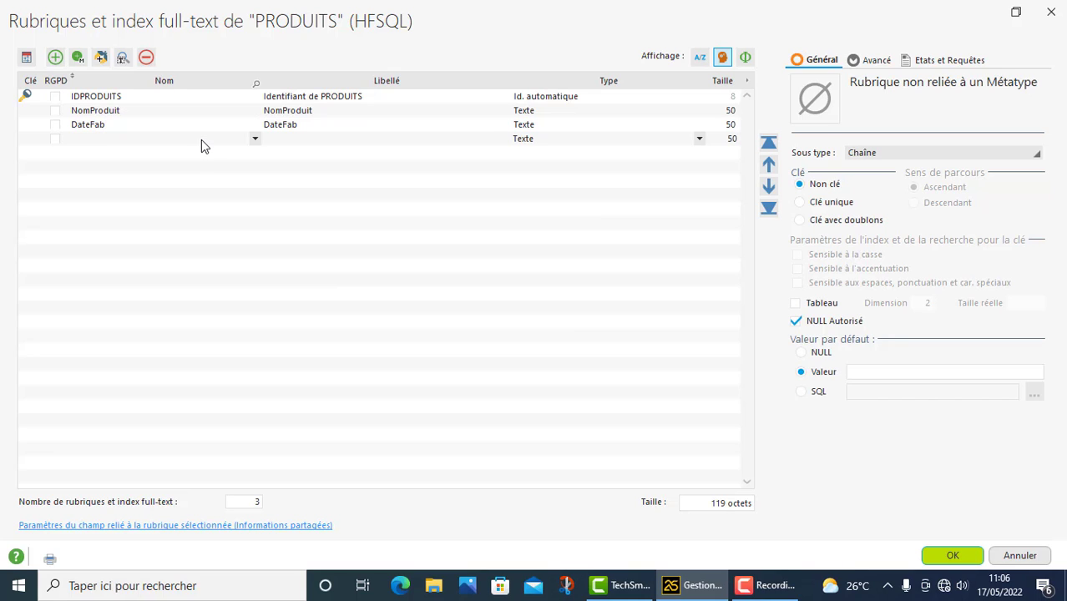
pyautogui.write('DateExp')
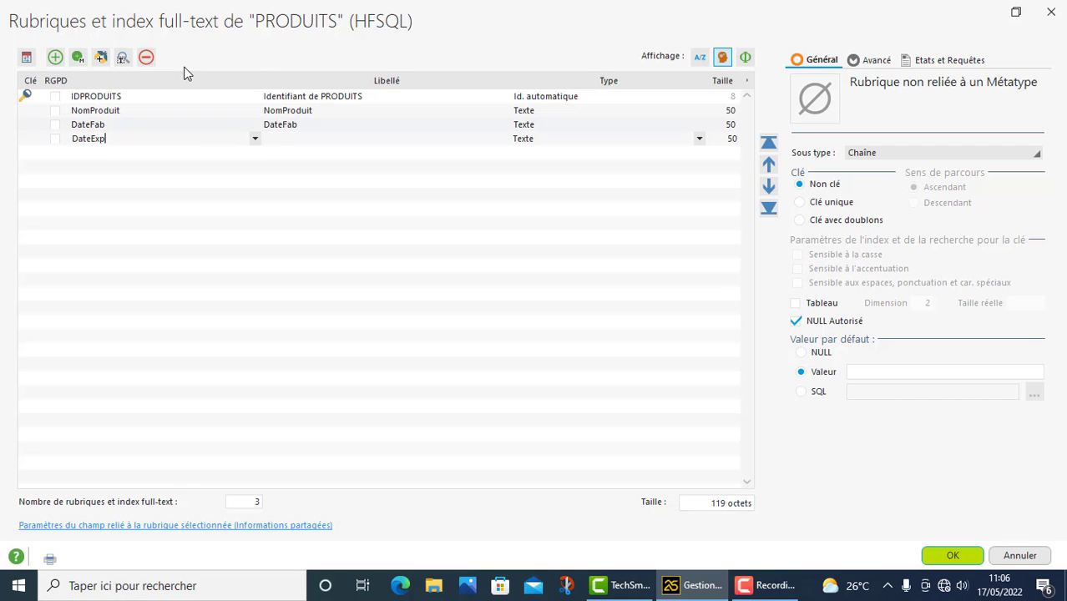
pyautogui.press('Tab')
# - Set the type of the DateExp and DateFab items to Date
pyautogui.click(700, 138)
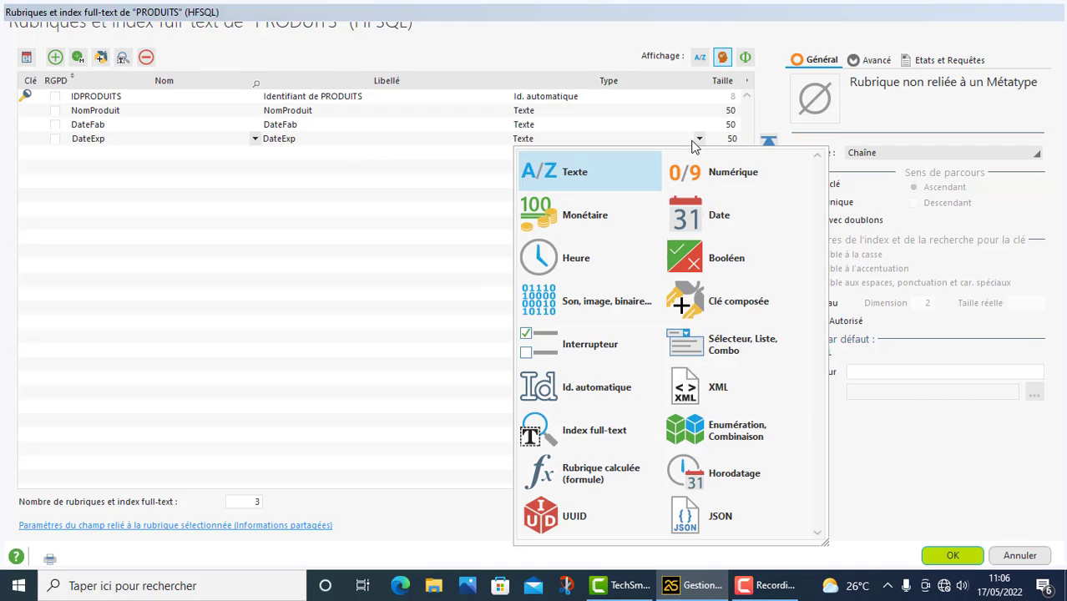
pyautogui.click(707, 207)
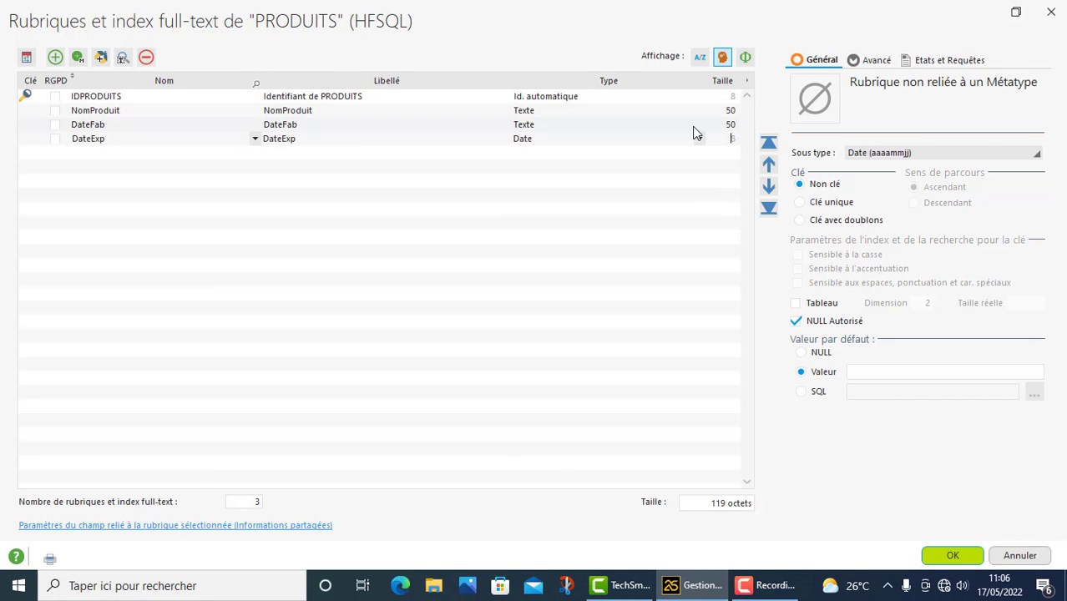
pyautogui.click(697, 131)
pyautogui.click(697, 125)
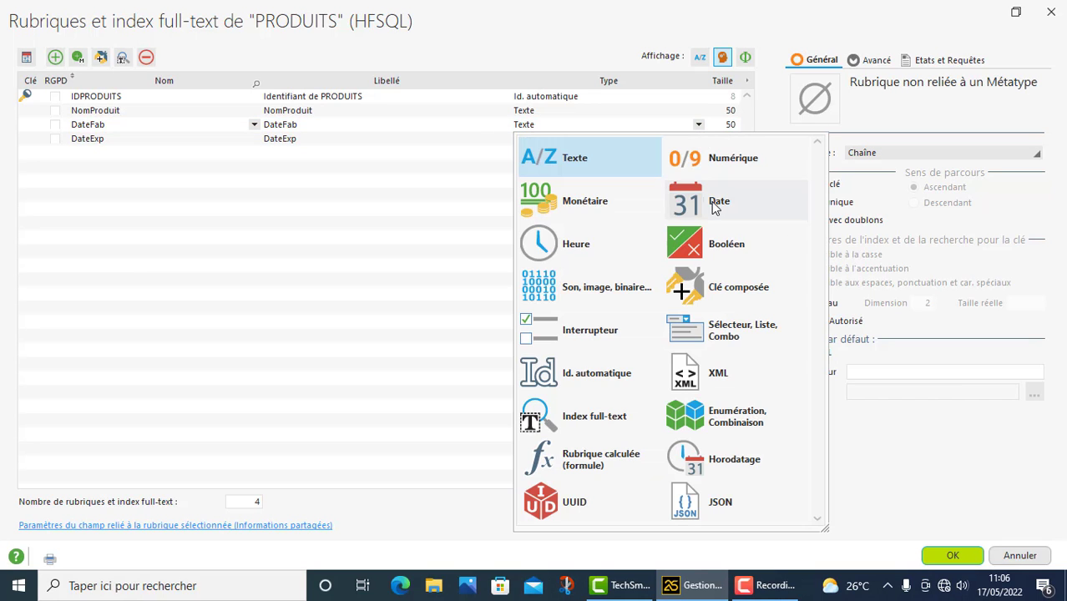
pyautogui.click(607, 167)
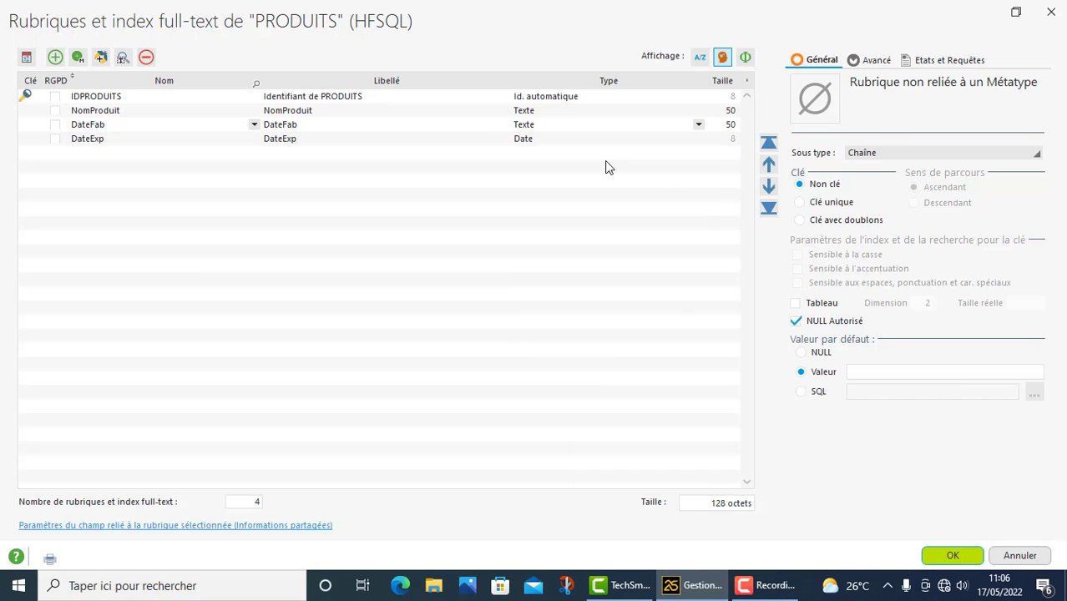
# - Shorten the caption of the IDPRODUITS item to Id
pyautogui.click(385, 100)
pyautogui.moveTo(385, 100); pyautogui.dragTo(270, 97)
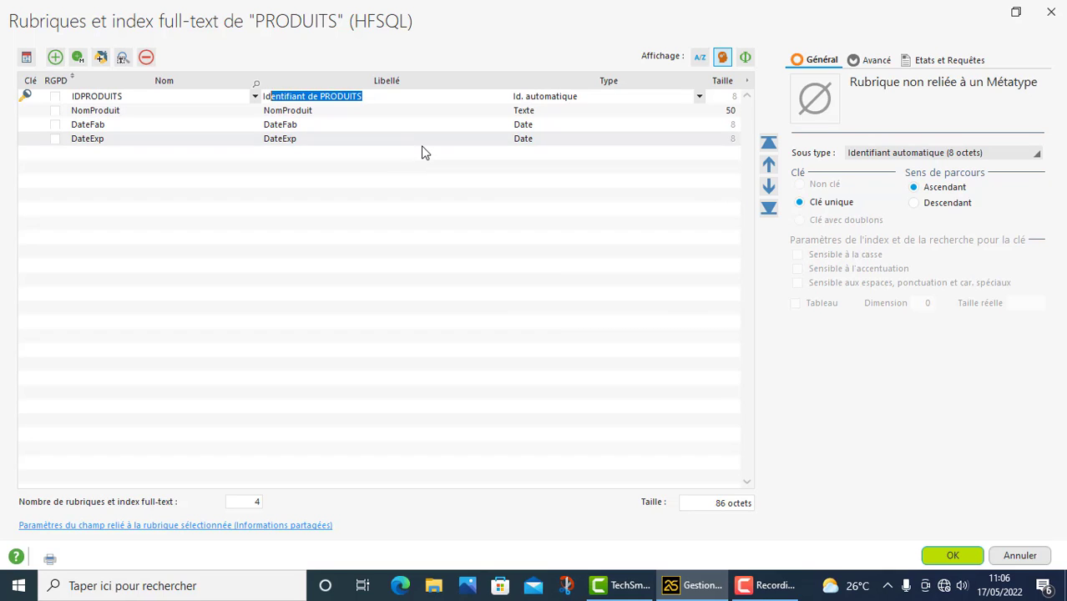
pyautogui.press('BackSpace')
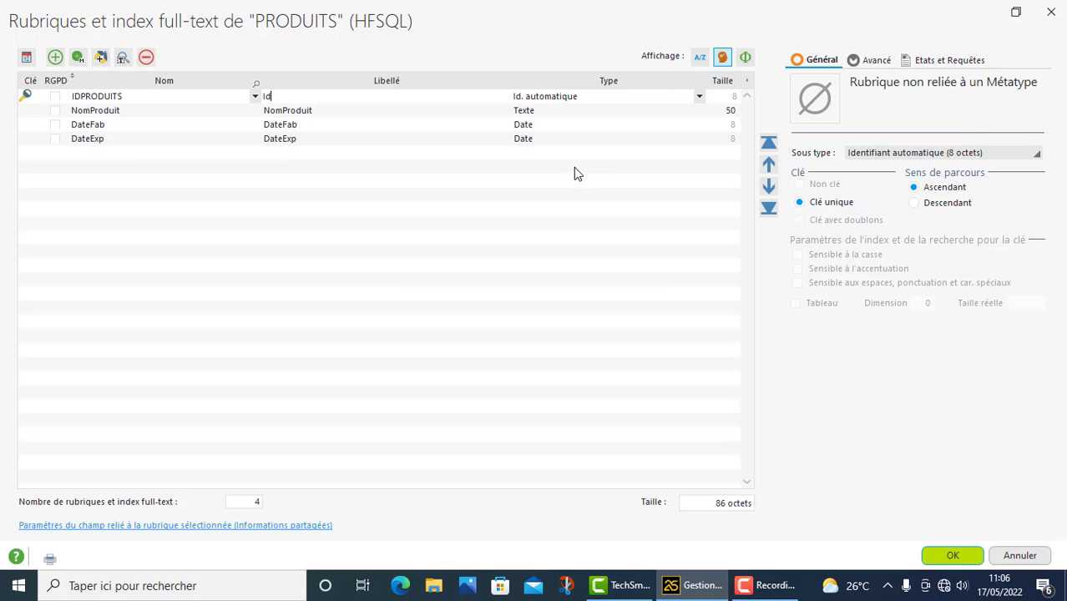
# - Make NomProduit a key with duplicates, then validate the items of PRODUITS and save the analysis
pyautogui.click(25, 109)
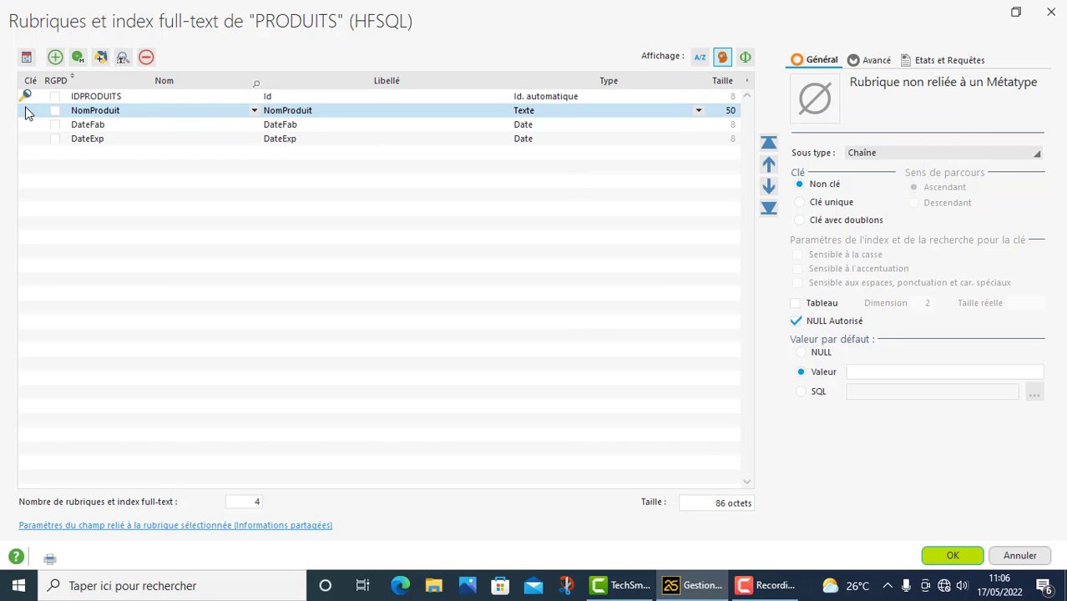
pyautogui.click(807, 220)
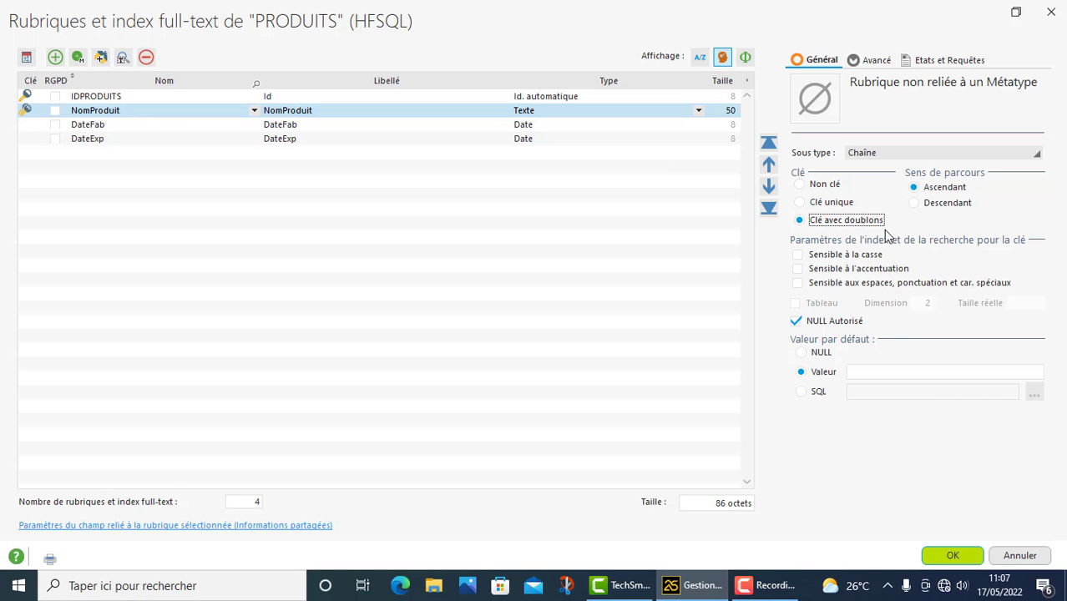
pyautogui.click(943, 556)
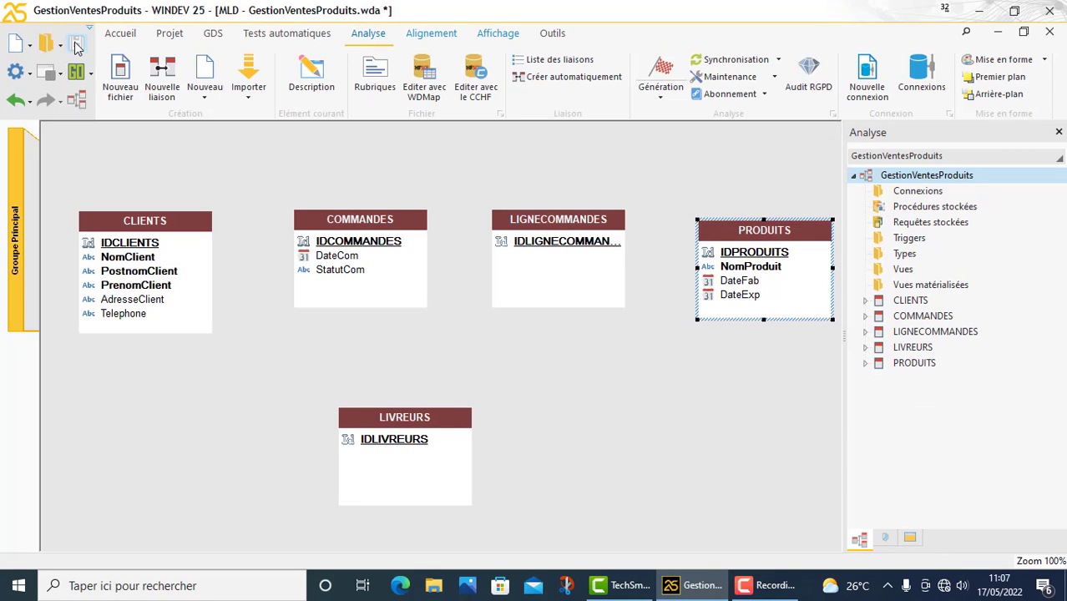
pyautogui.click(75, 46)
# - Open the items of the LIVREURS data file and add the items NomLivreur and PostnoLivreur
pyautogui.click(450, 441)
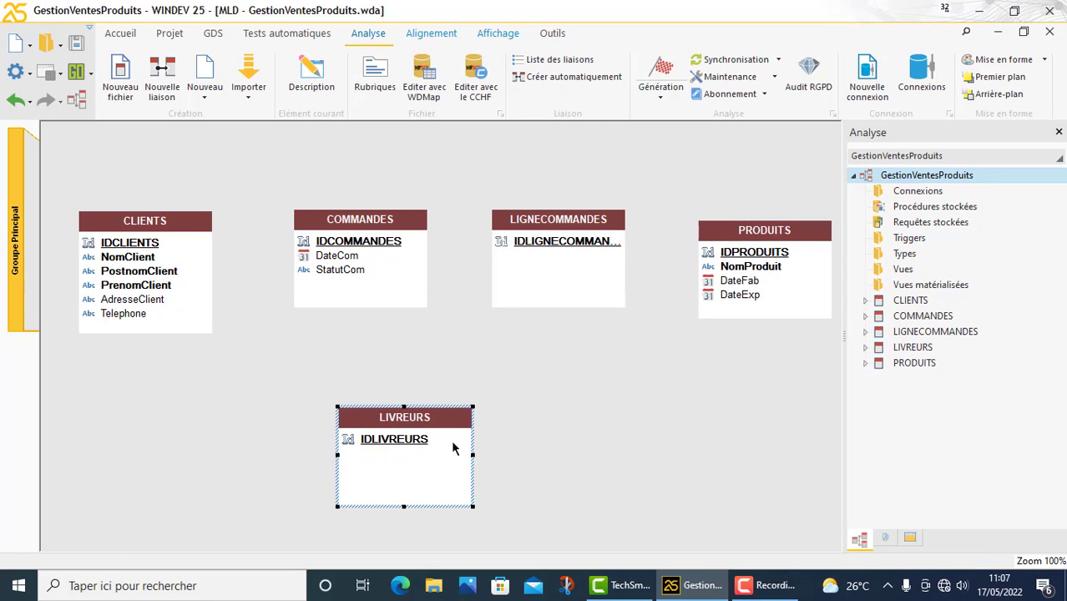
pyautogui.doubleClick(459, 443)
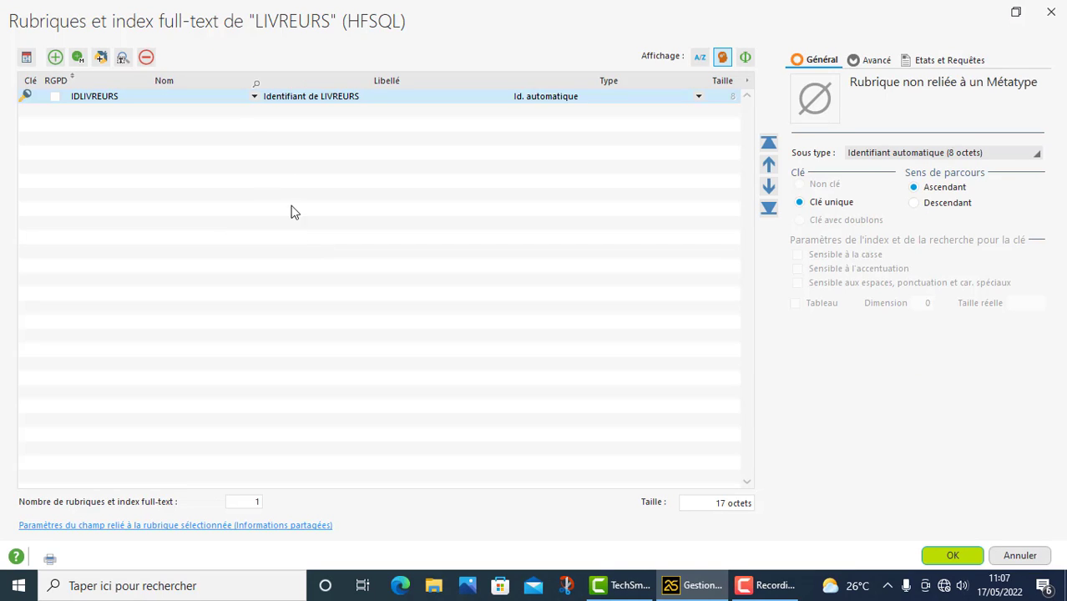
pyautogui.click(367, 110)
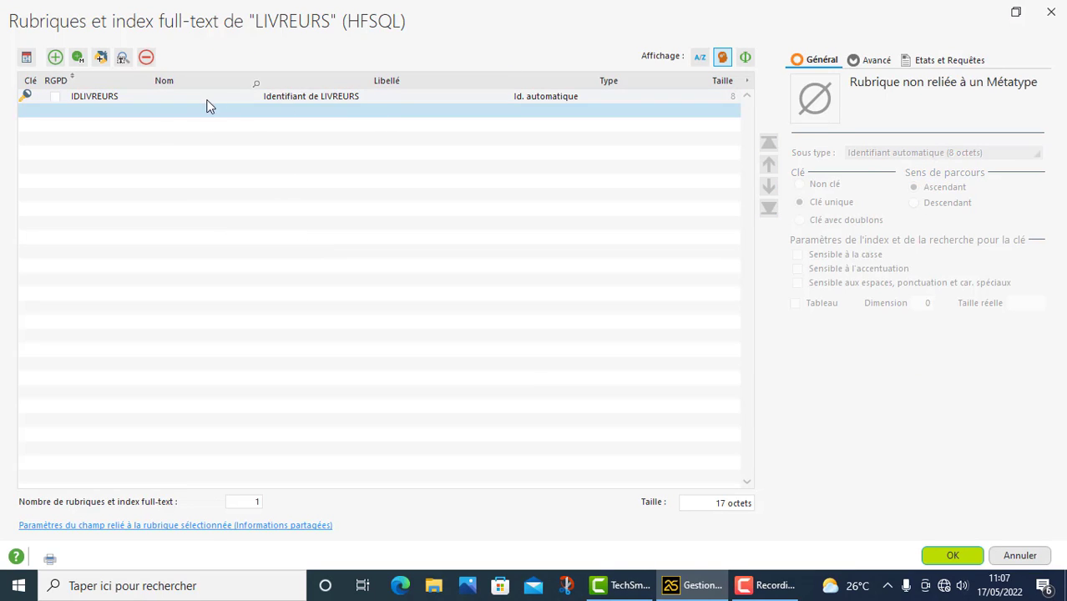
pyautogui.click(162, 112)
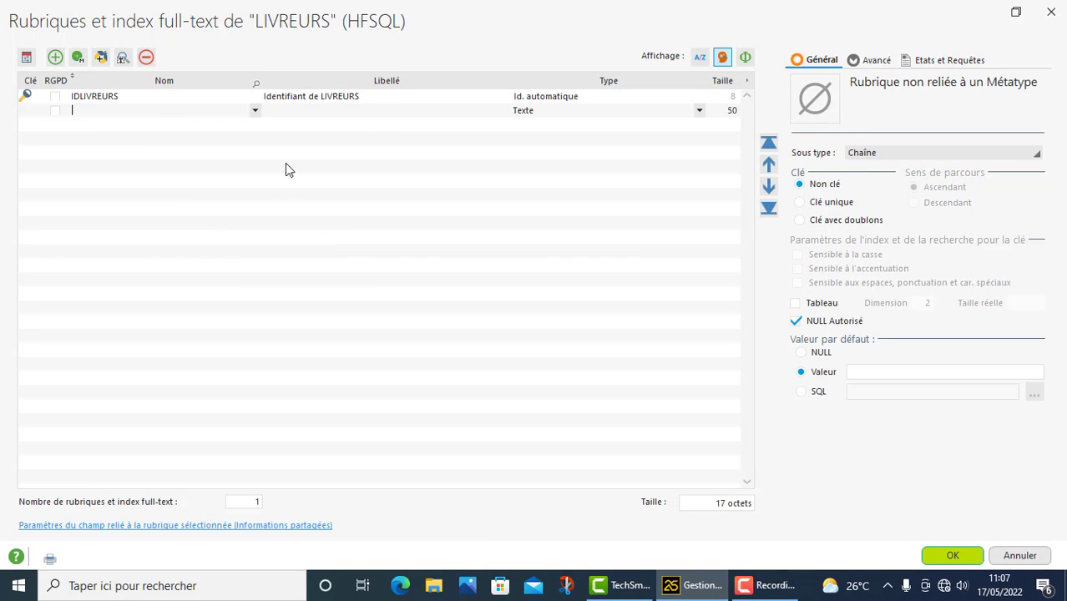
pyautogui.write('NomLivreur')
pyautogui.click(198, 132)
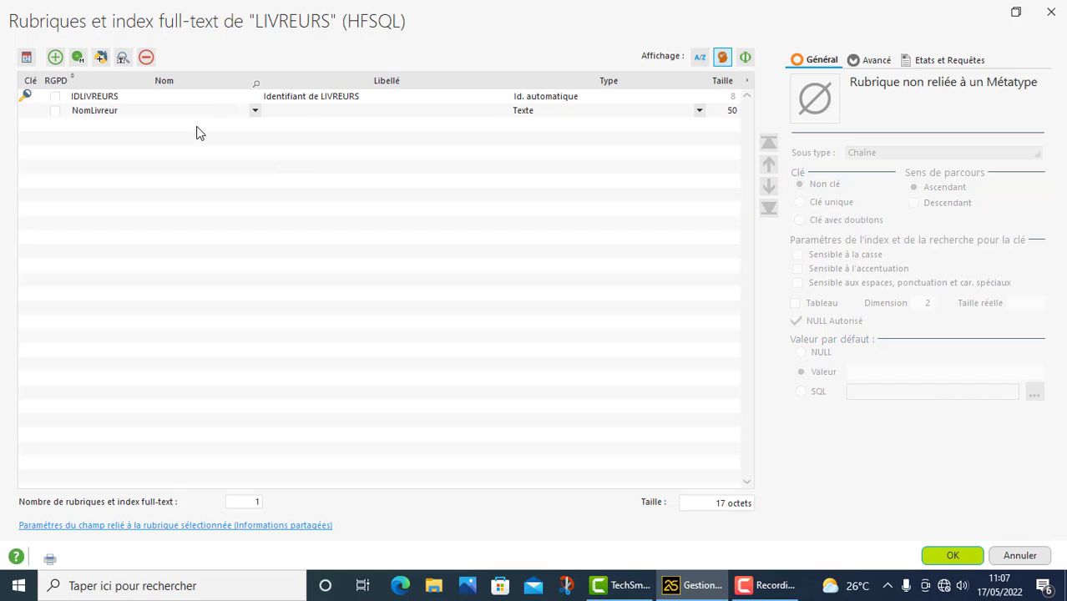
pyautogui.click(198, 132)
pyautogui.write('Po')
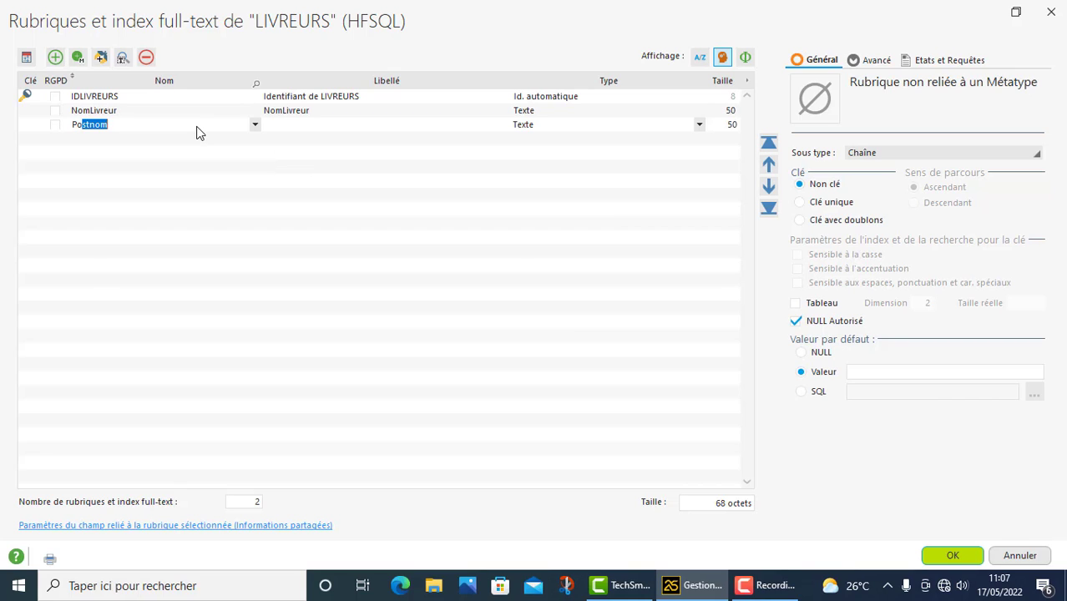
pyautogui.write('stnoLiovreuy')
# - Add the items PrenomLivreur, AdrtesseLivreur and NumTel to the LIVREURS data file
pyautogui.click(119, 146)
pyautogui.click(130, 149)
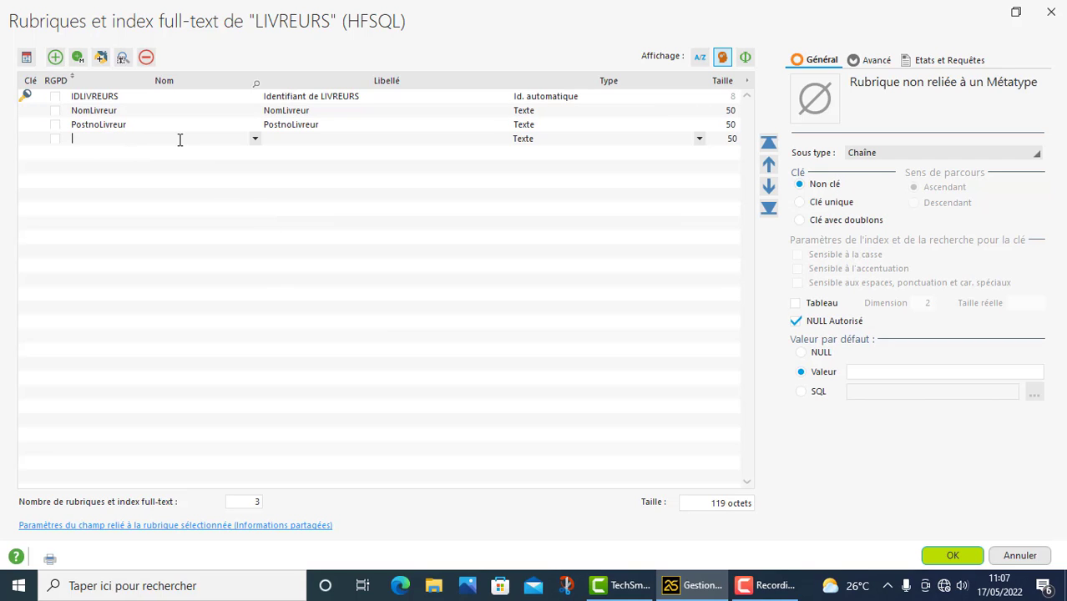
pyautogui.write('Prenom')
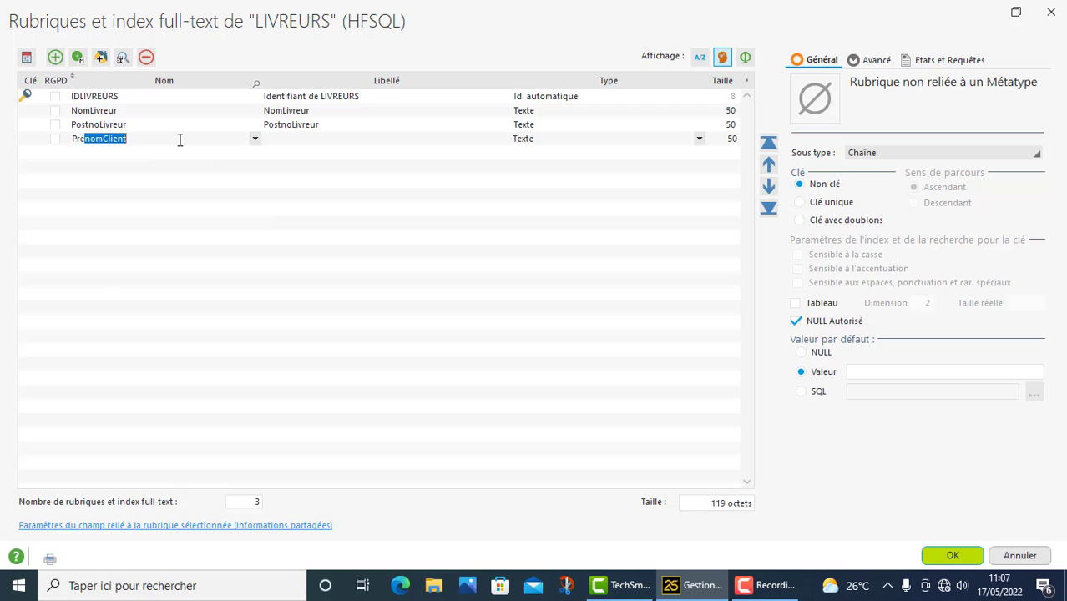
pyautogui.write('Livreur')
pyautogui.click(185, 159)
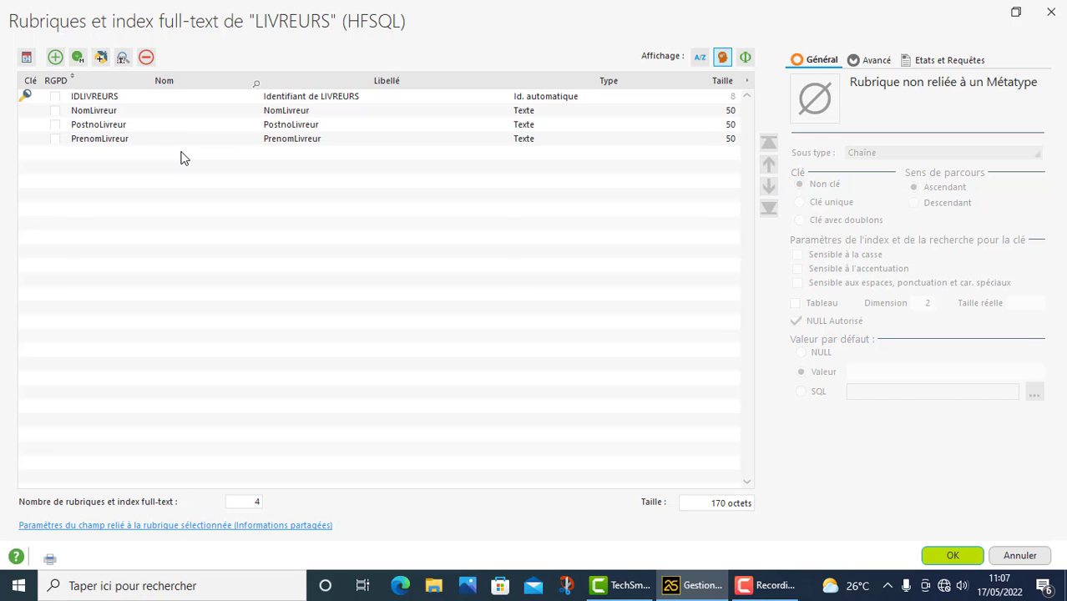
pyautogui.click(184, 158)
pyautogui.write('Adrtesse')
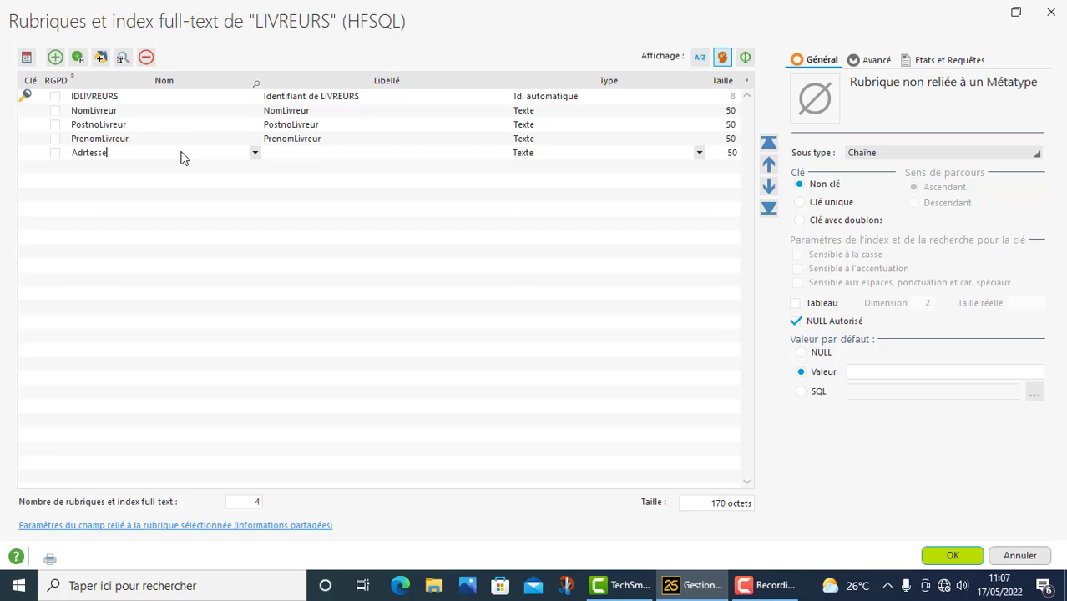
pyautogui.write('Livreur')
pyautogui.click(118, 167)
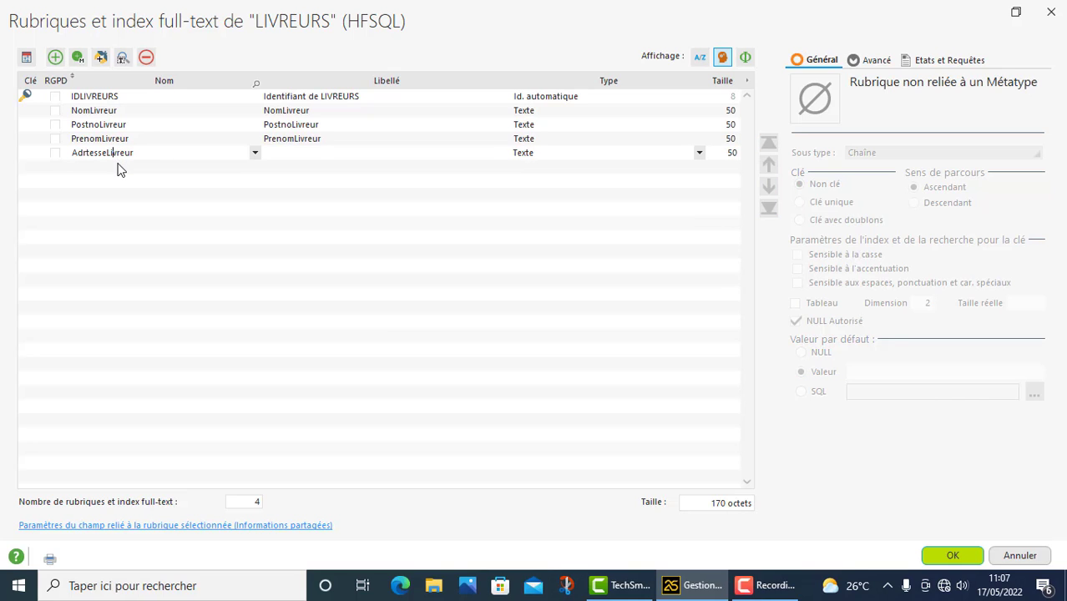
pyautogui.click(175, 169)
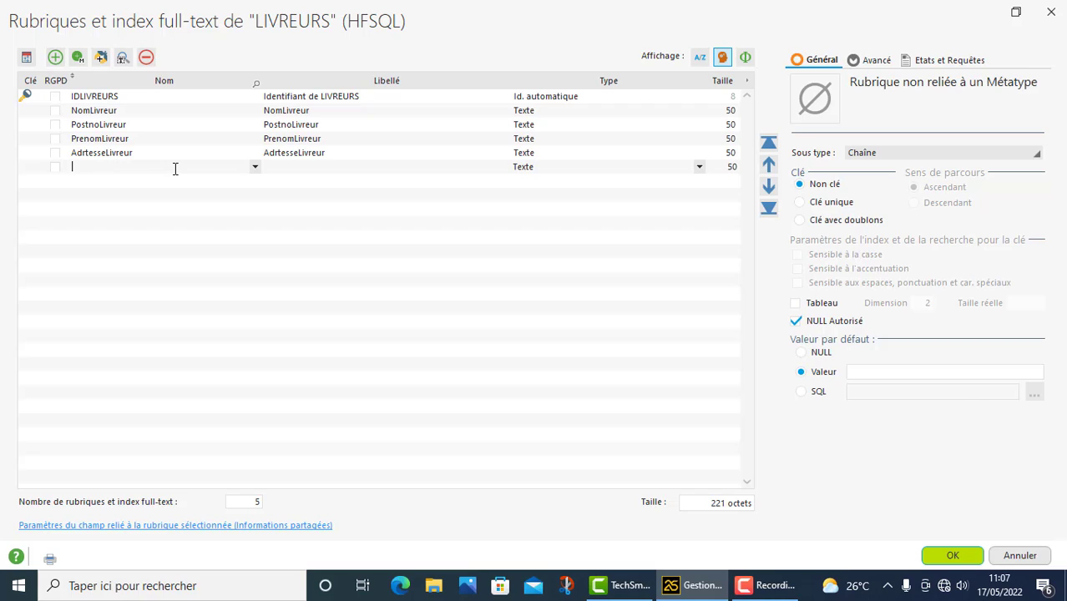
pyautogui.write('NumTel')
pyautogui.click(494, 166)
pyautogui.click(505, 167)
# - Shorten the caption of the IDLIVREURS item to Id
pyautogui.click(403, 96)
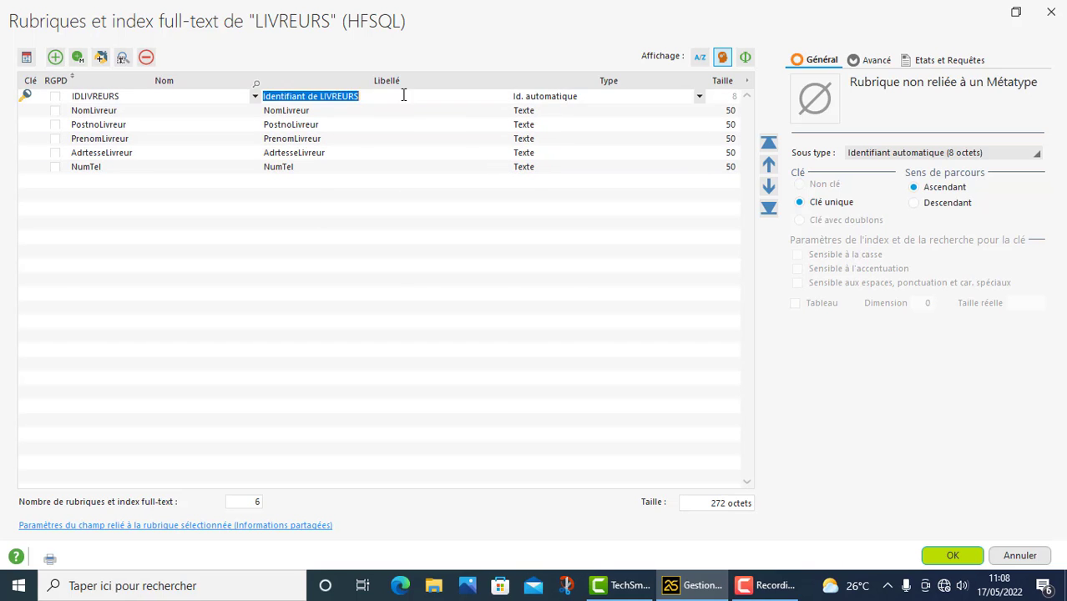
pyautogui.click(403, 96)
pyautogui.moveTo(359, 96); pyautogui.dragTo(276, 98)
pyautogui.press('BackSpace')
# - Shorten the caption of the NomLivreur item to Nom
pyautogui.click(340, 115)
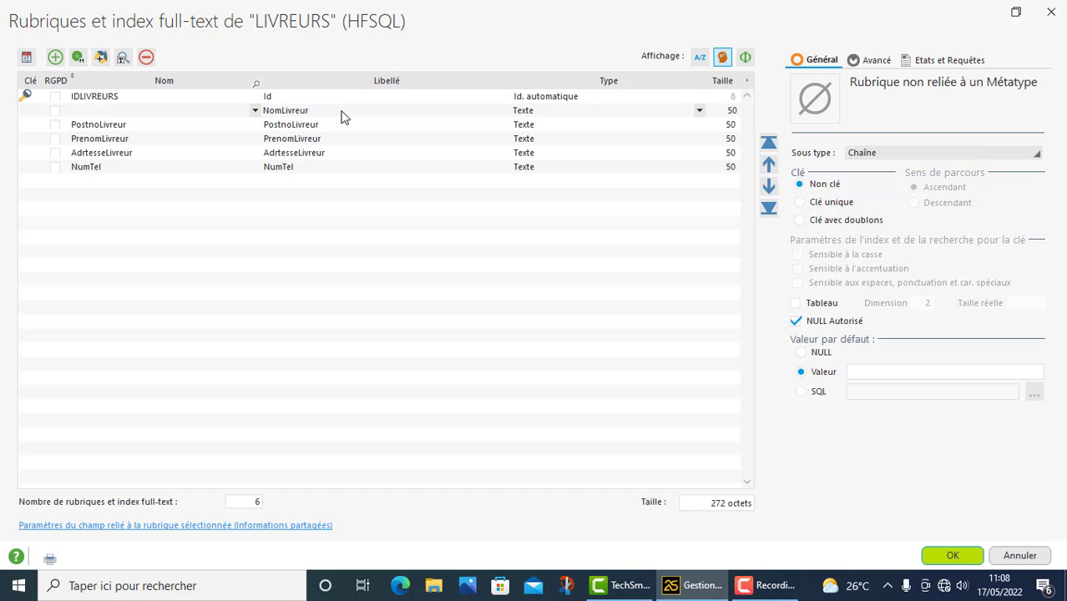
pyautogui.press('BackSpace')
pyautogui.press('BackSpace')
pyautogui.press('BackSpace')
pyautogui.press('BackSpace')
pyautogui.press('BackSpace')
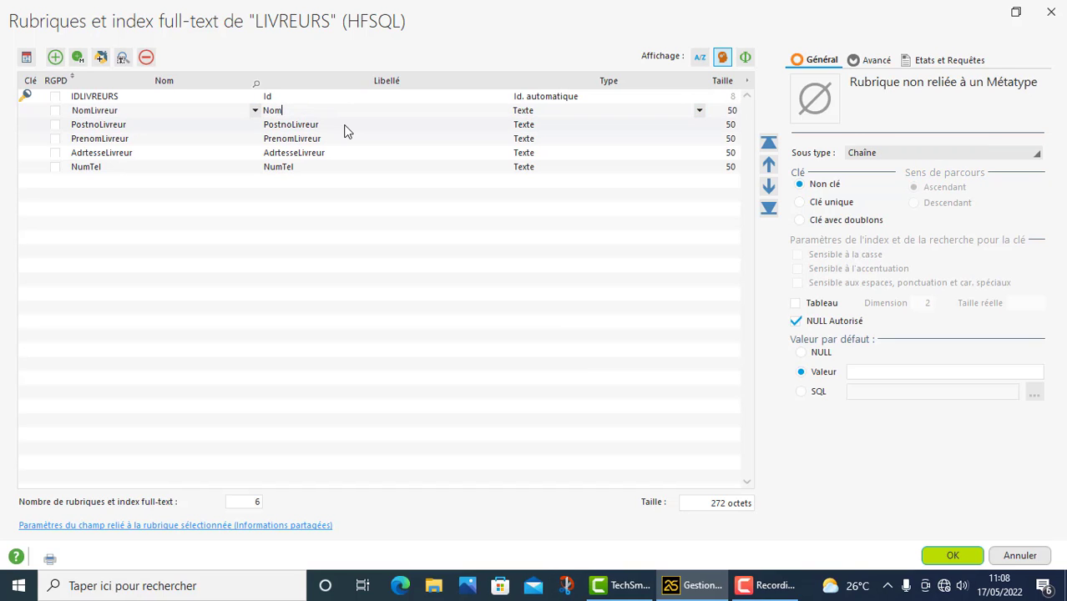
# - Change the caption of the PostnoLivreur item to Postnom and correct the item's name to PostnomLivreur
pyautogui.click(347, 131)
pyautogui.press('BackSpace')
pyautogui.press('BackSpace')
pyautogui.press('BackSpace')
pyautogui.press('BackSpace')
pyautogui.press('BackSpace')
pyautogui.press('BackSpace')
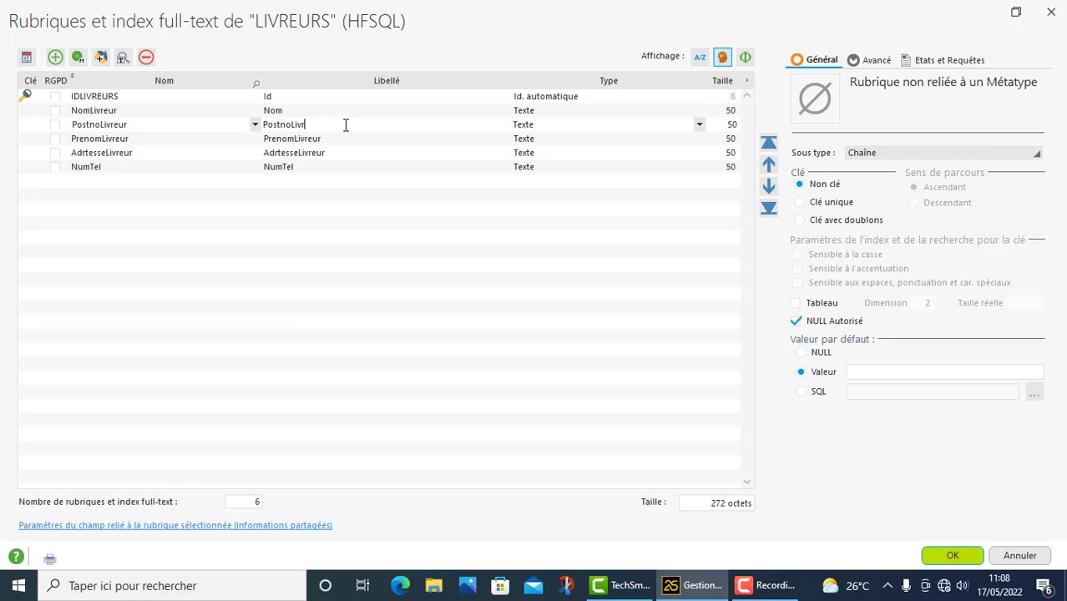
pyautogui.press('BackSpace')
pyautogui.write('m')
pyautogui.click(100, 123)
pyautogui.write('m')
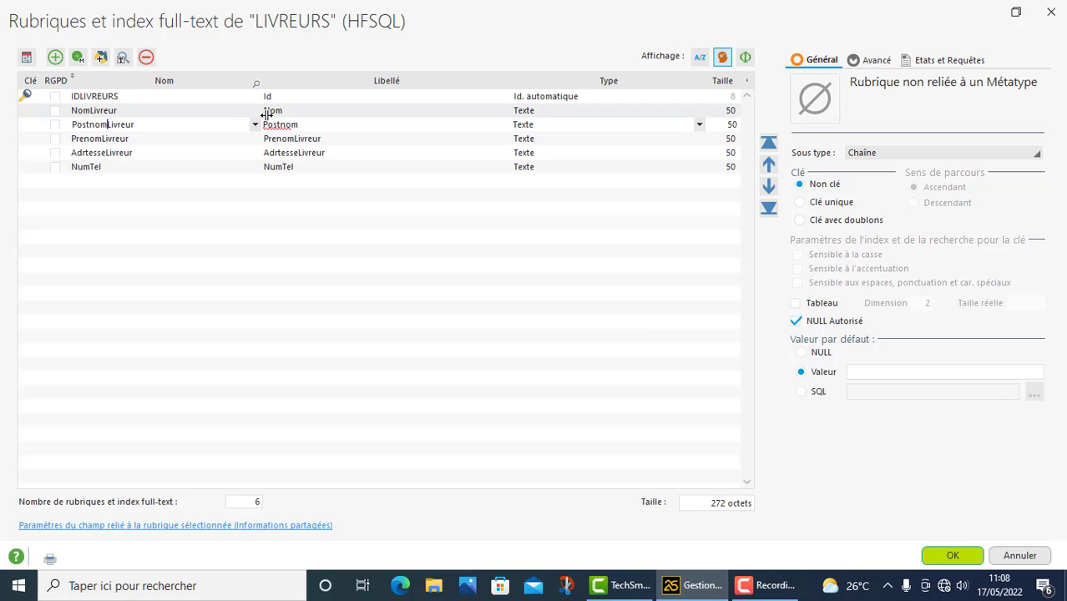
# - Change the caption of the PrenomLivreur item to Prénom using the spelling suggestion
pyautogui.click(331, 142)
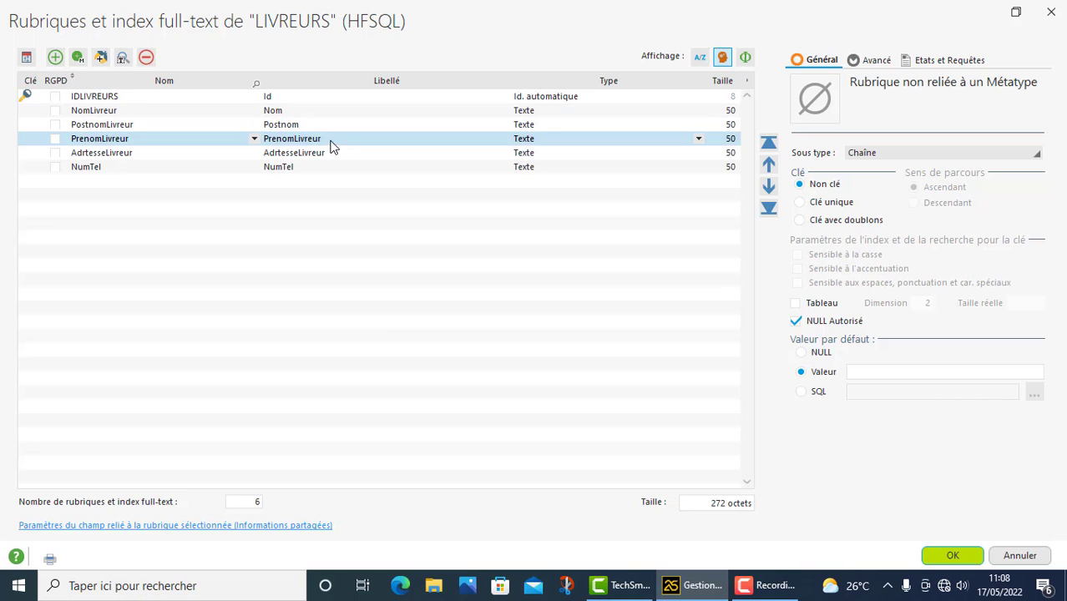
pyautogui.press('BackSpace')
pyautogui.press('BackSpace')
pyautogui.press('BackSpace')
pyautogui.press('BackSpace')
pyautogui.press('BackSpace')
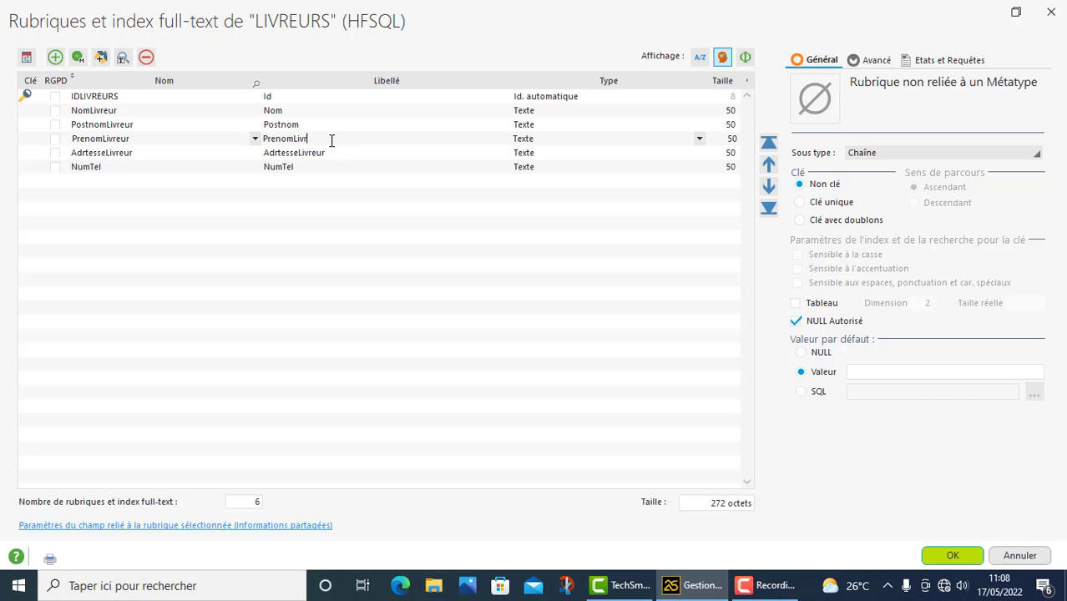
pyautogui.press('BackSpace')
pyautogui.rightClick(277, 138)
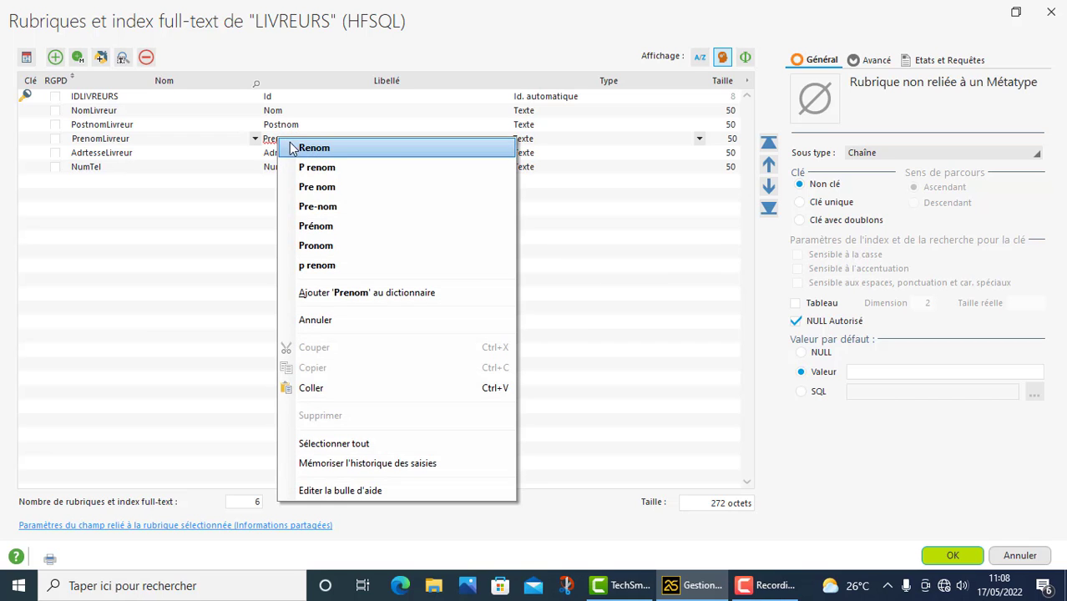
pyautogui.click(313, 225)
# - Change the caption of the AdrtesseLivreur item to Adresse and correct the item's name to AdresseLivreur
pyautogui.click(332, 154)
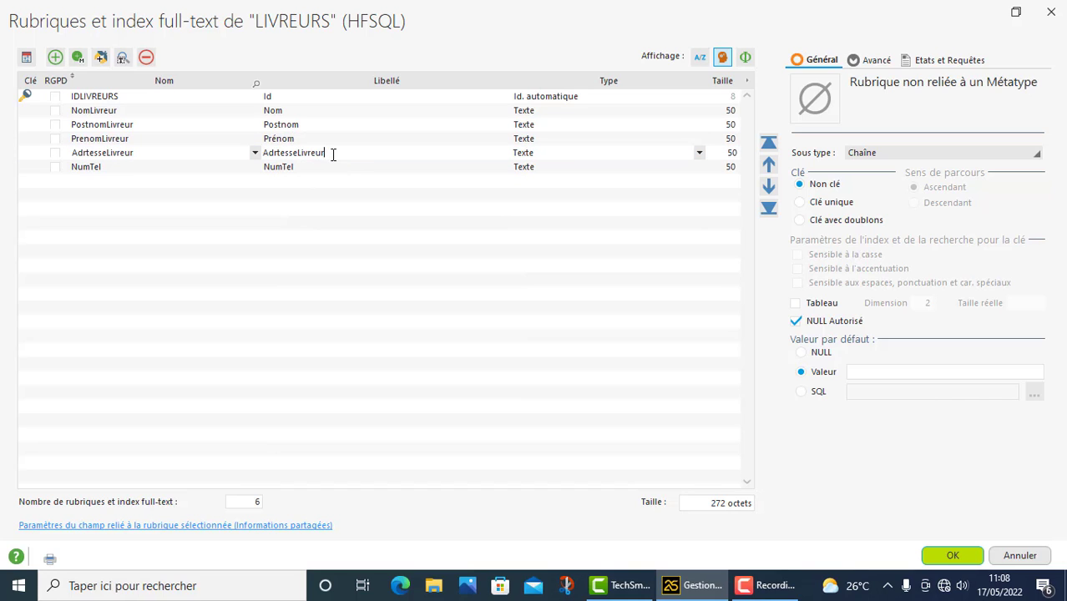
pyautogui.press('BackSpace')
pyautogui.press('BackSpace')
pyautogui.press('BackSpace')
pyautogui.press('BackSpace')
pyautogui.press('BackSpace')
pyautogui.press('BackSpace')
pyautogui.press('BackSpace')
pyautogui.click(280, 151)
pyautogui.press('BackSpace')
pyautogui.write('esse')
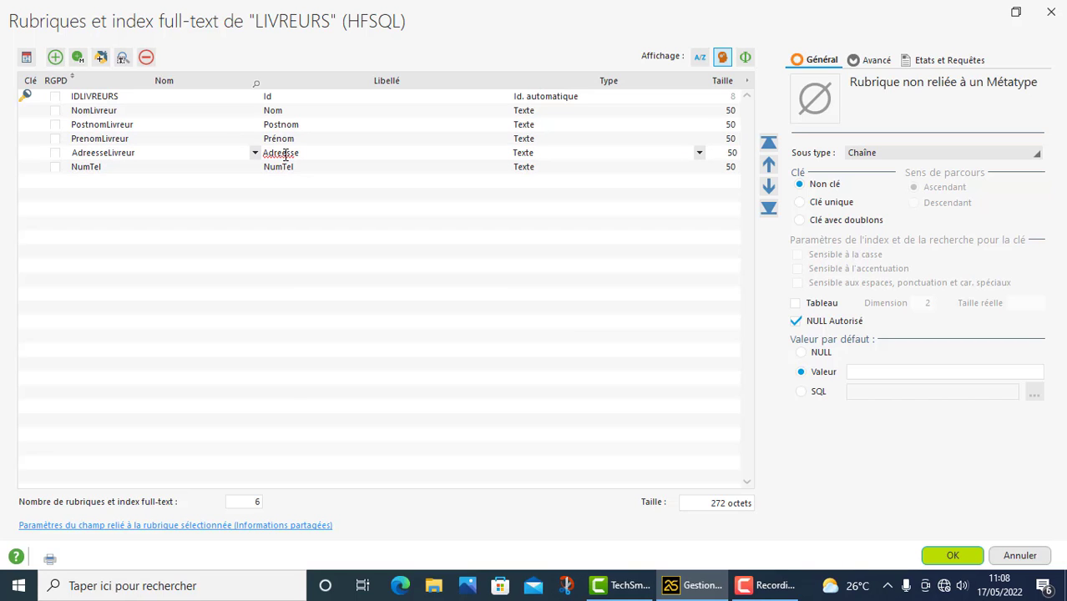
pyautogui.press('BackSpace')
pyautogui.doubleClick(285, 154)
pyautogui.click(285, 155)
pyautogui.press('BackSpace')
# - Change the caption of the NumTel item to Téléphone
pyautogui.click(308, 168)
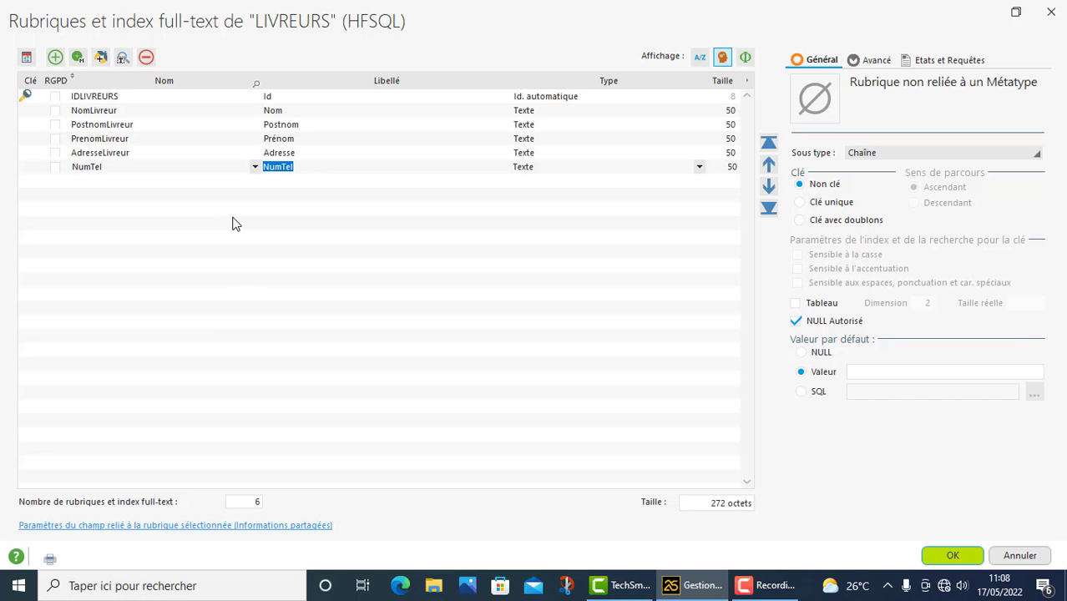
pyautogui.write('Téléphone')
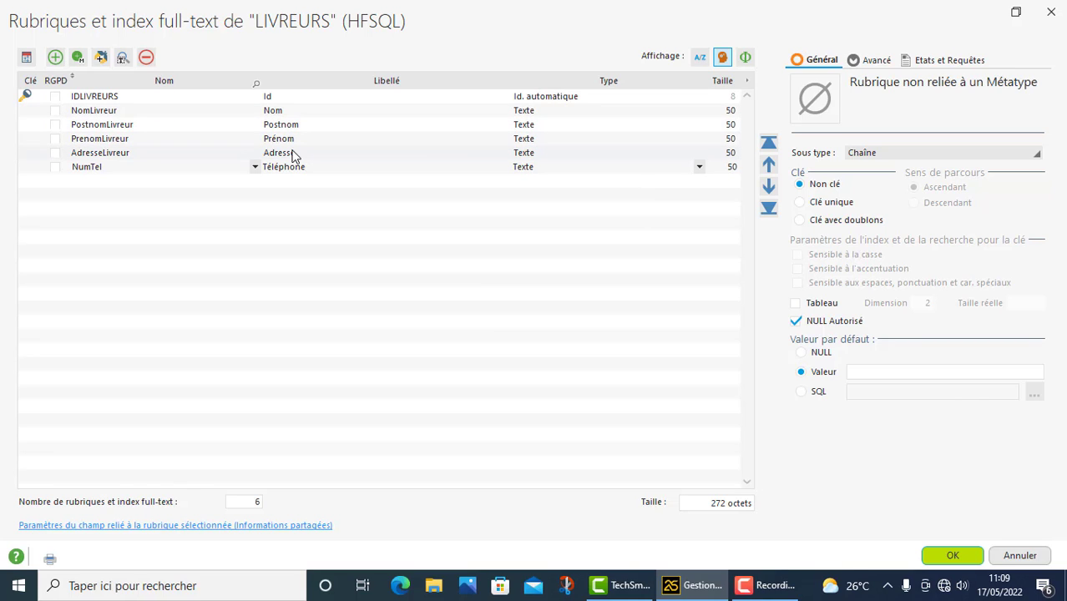
# - Define NomLivreur and PostnomLivreur as keys with duplicates, validate the LIVREURS items and save the analysis
pyautogui.click(57, 111)
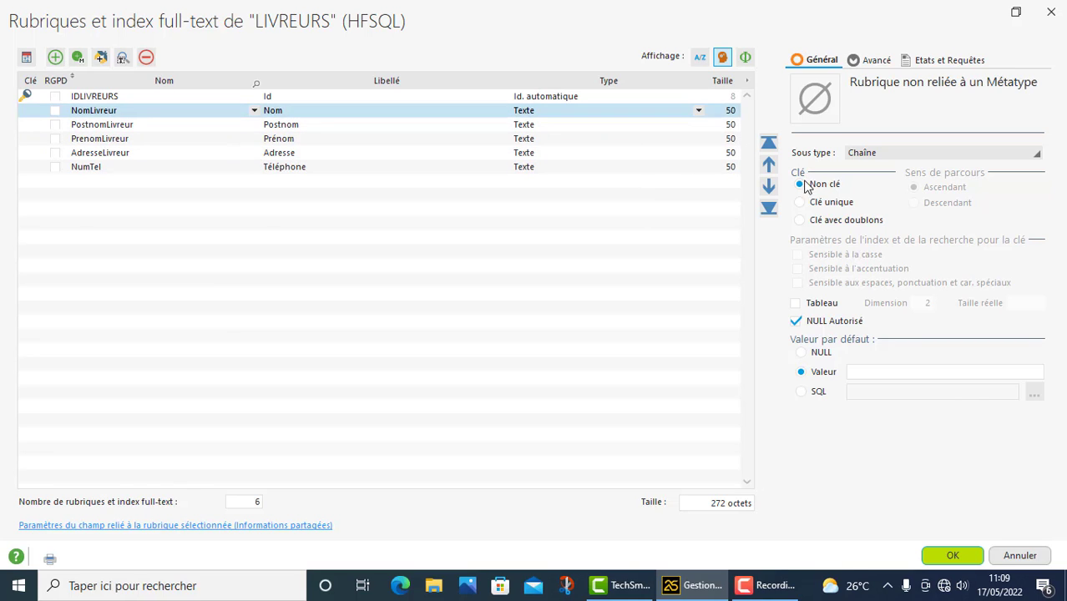
pyautogui.click(843, 225)
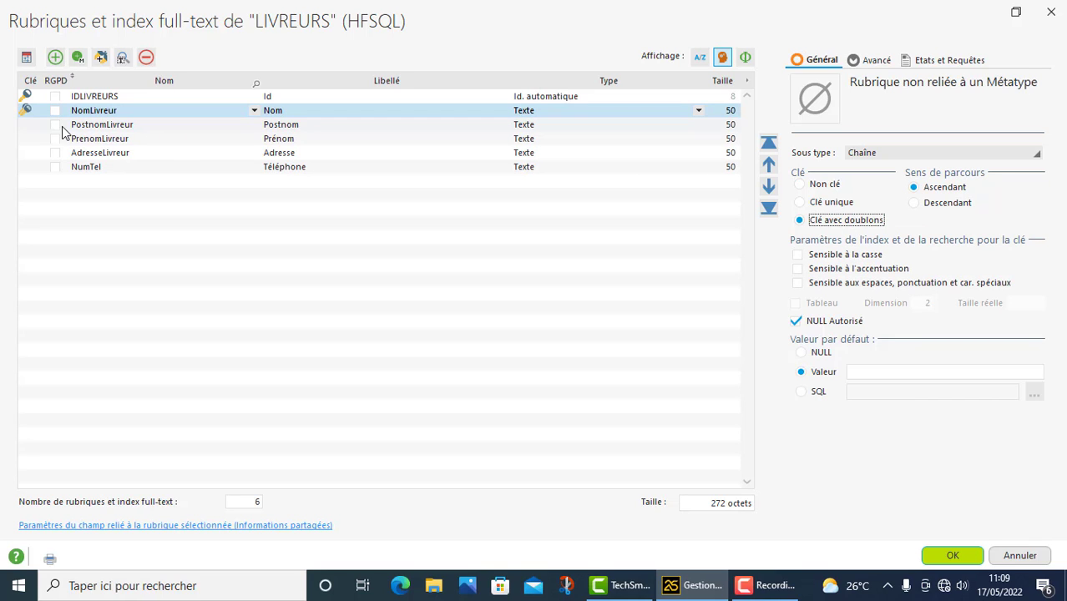
pyautogui.click(337, 130)
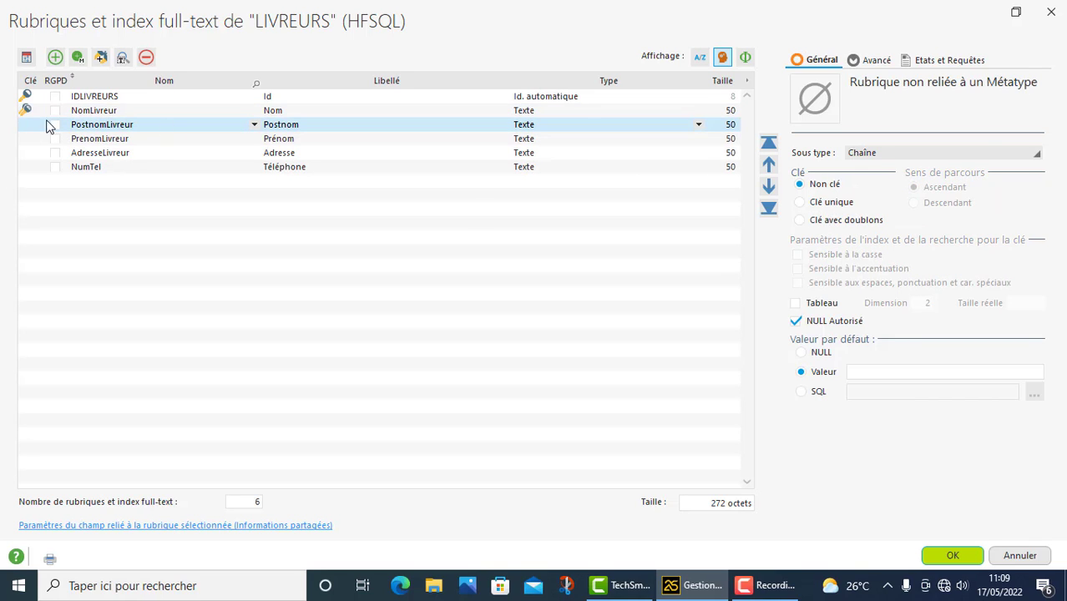
pyautogui.click(846, 221)
pyautogui.click(122, 109)
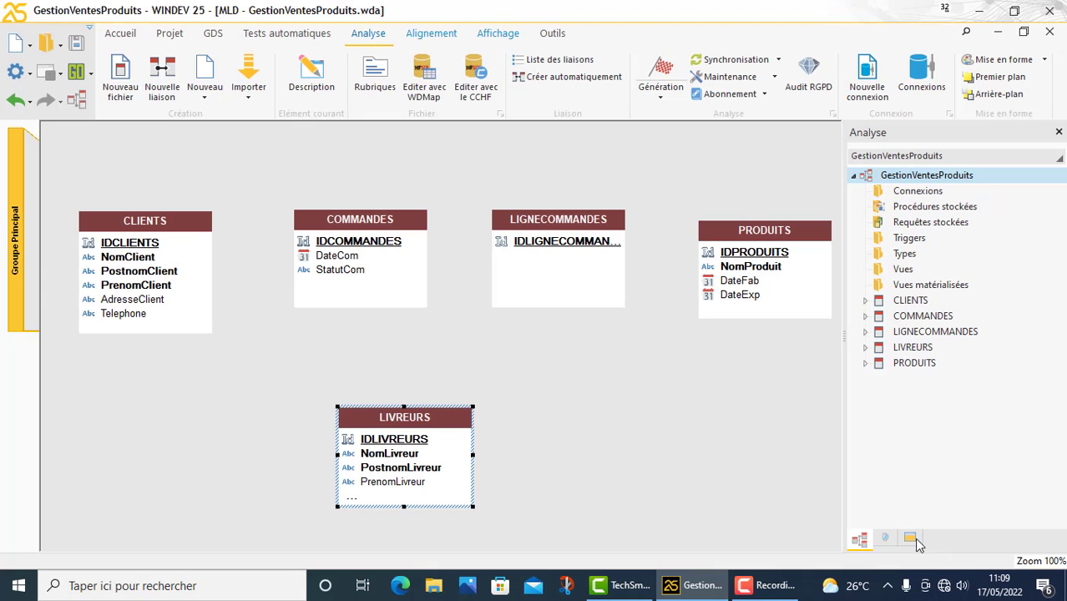
pyautogui.click(936, 553)
pyautogui.click(76, 43)
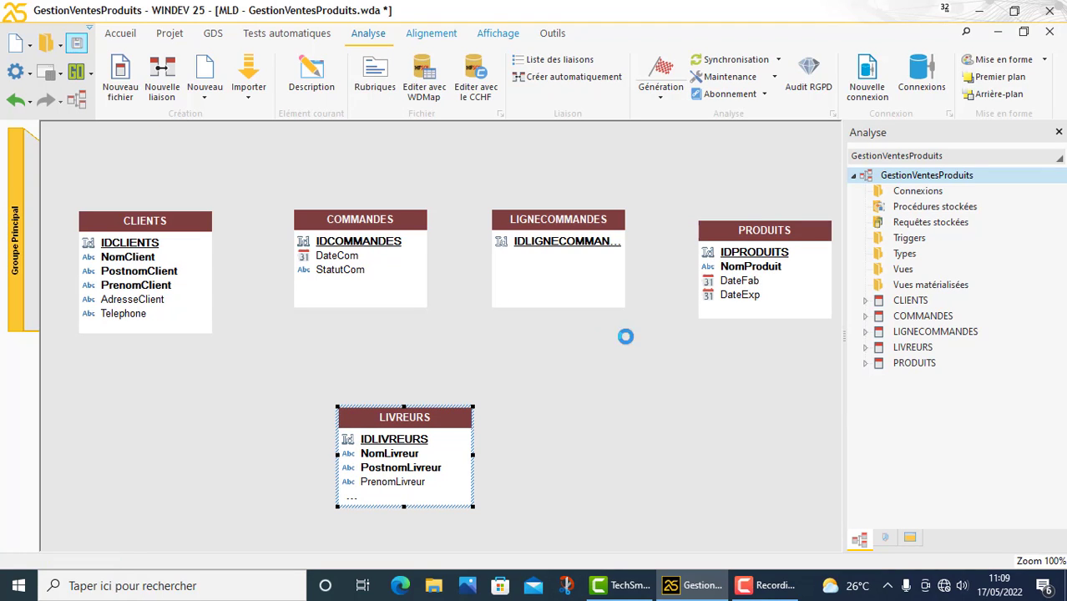
# - Open the item list of the LIGNECOMMANDES data file and add the items QteCom and PrixUnit
pyautogui.click(551, 279)
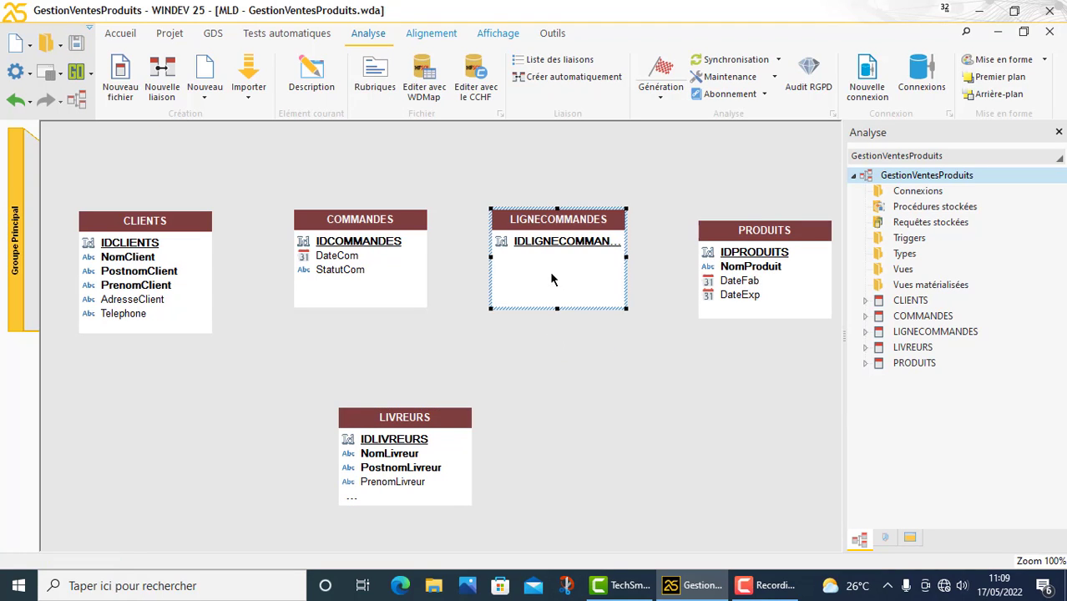
pyautogui.doubleClick(552, 226)
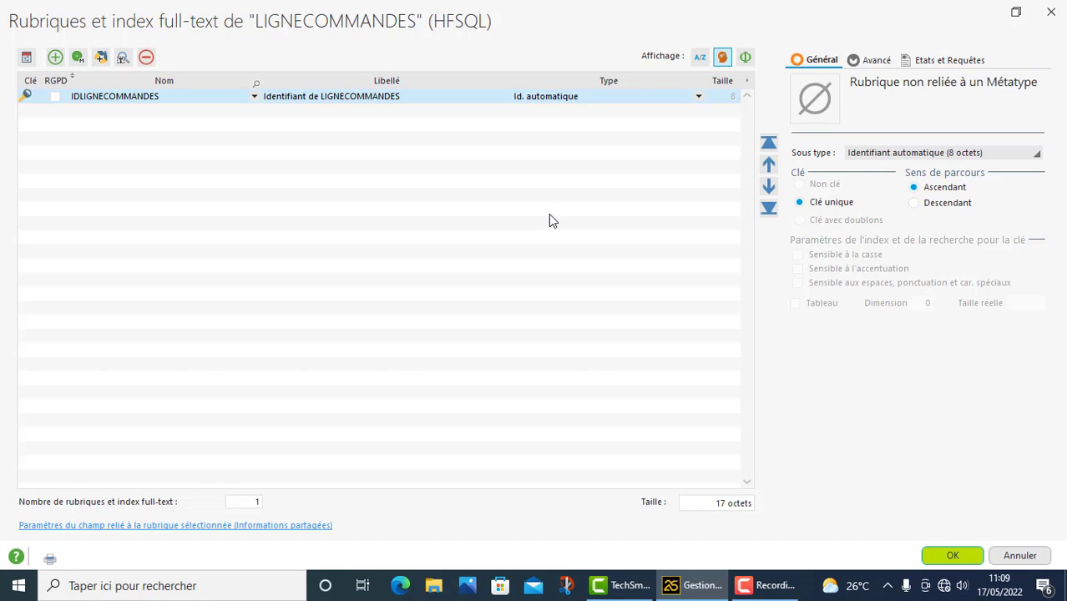
pyautogui.click(101, 110)
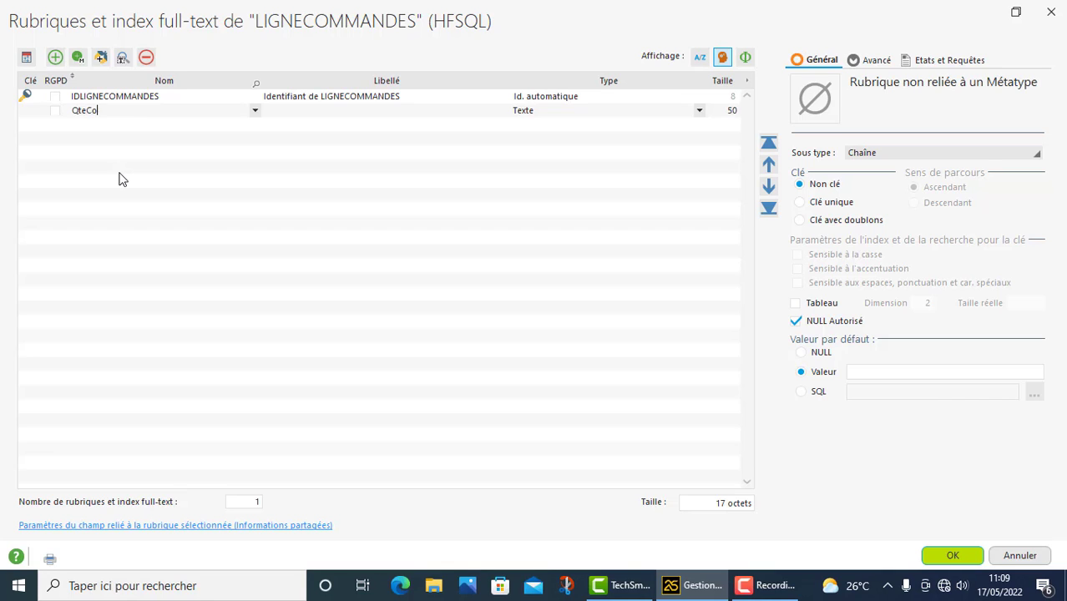
pyautogui.click(122, 128)
pyautogui.click(119, 131)
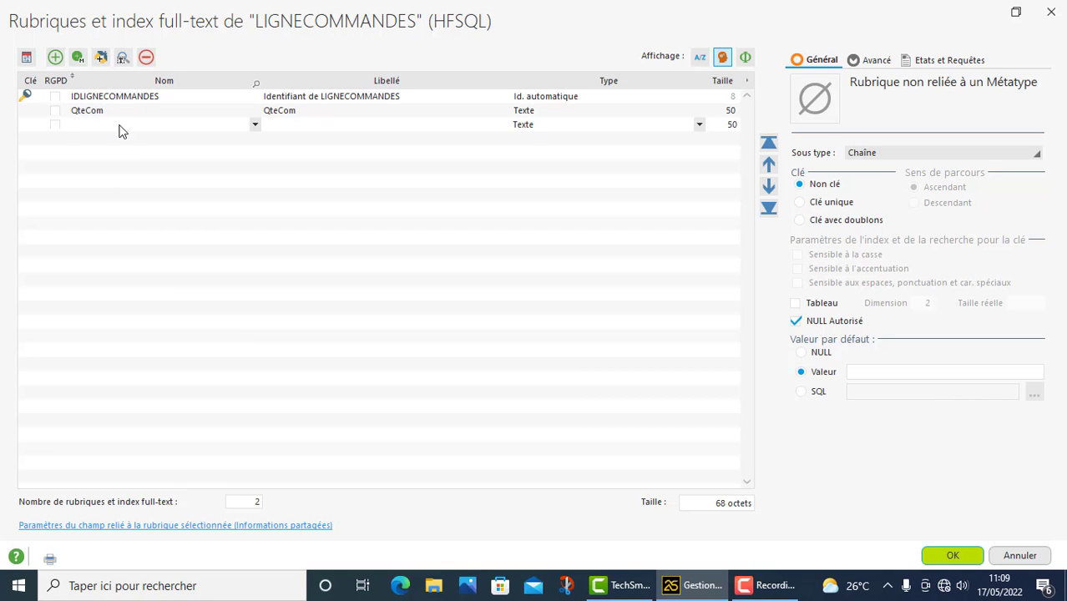
pyautogui.write('PrixUnit')
# - Add the item PrixTot to the LIGNECOMMANDES data file below PrixUnit
pyautogui.click(126, 142)
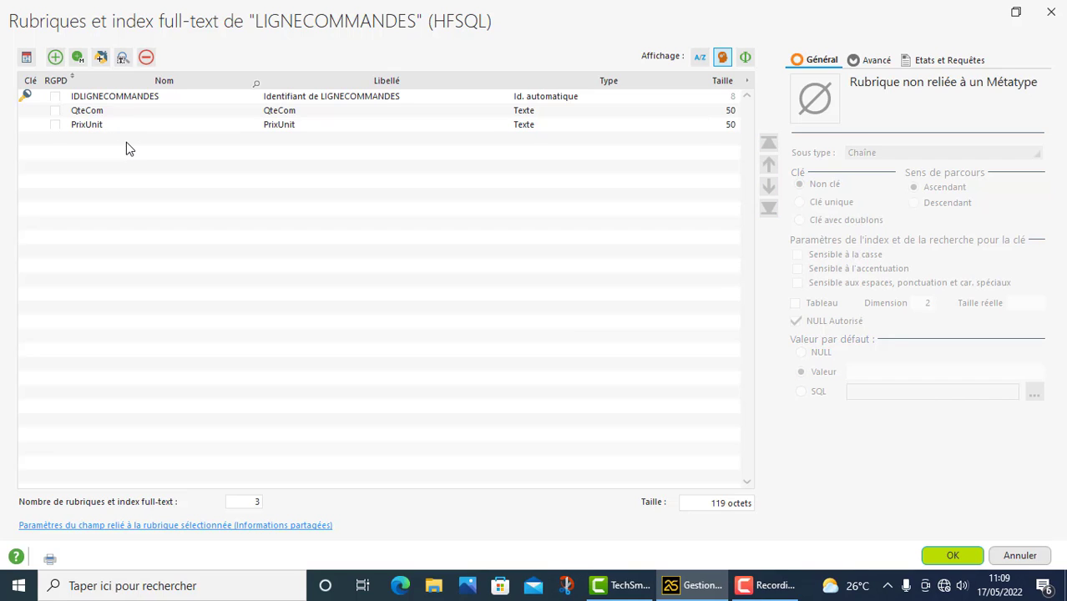
pyautogui.click(126, 142)
pyautogui.write('Pri')
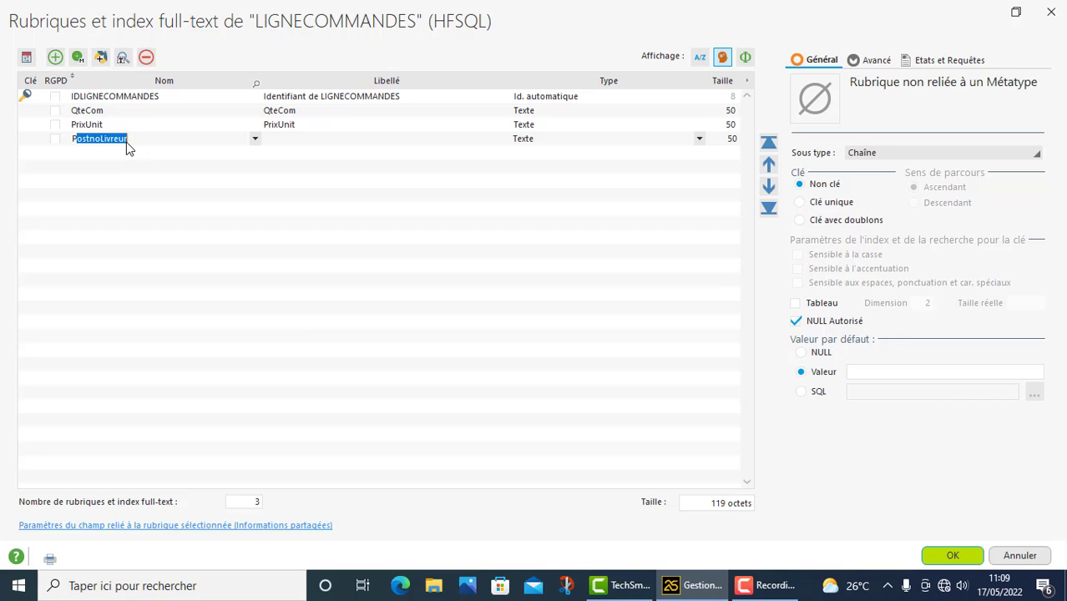
pyautogui.write('Tot')
pyautogui.click(86, 137)
pyautogui.write('x')
pyautogui.press('Tab')
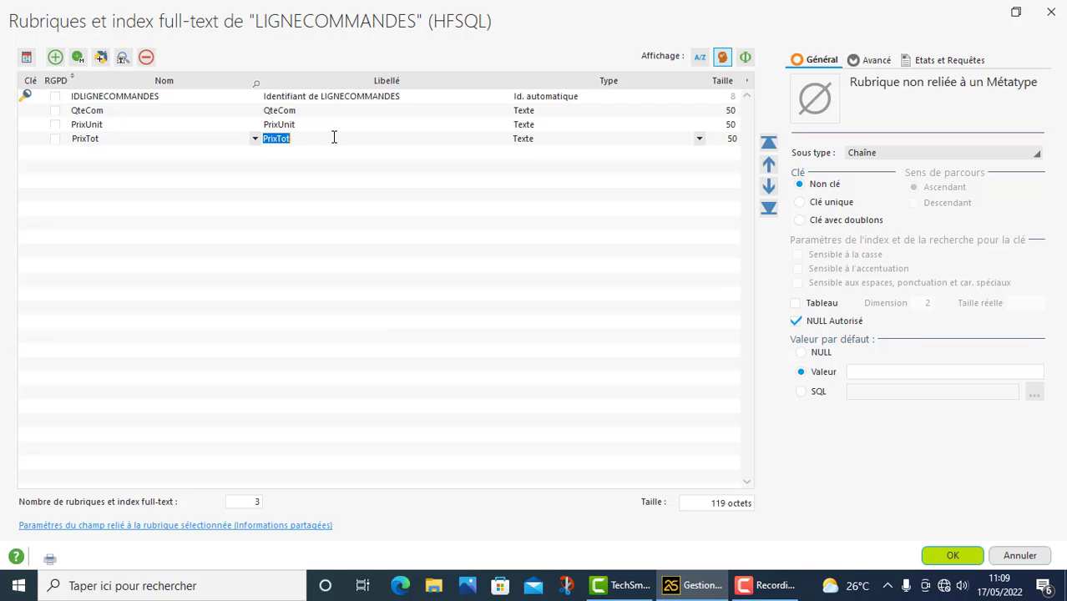
# - Shorten the captions of the PrixTot item to PT and the PrixUnit item to PU
pyautogui.click(334, 138)
pyautogui.press('BackSpace')
pyautogui.write('T')
pyautogui.click(334, 123)
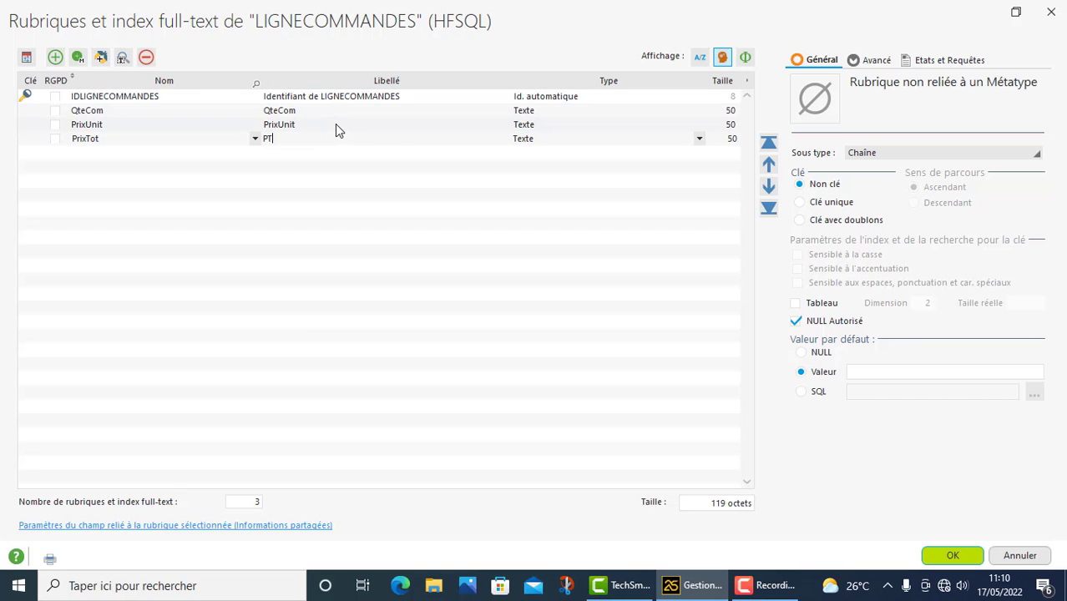
pyautogui.click(334, 121)
pyautogui.click(336, 121)
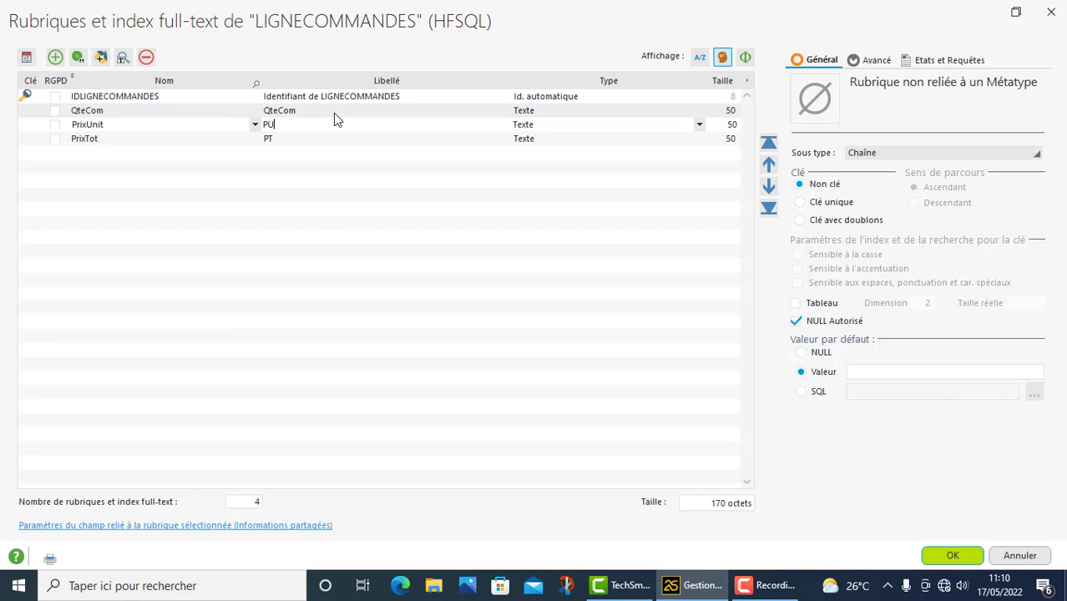
# - Change the caption of the QteCom item to Qté
pyautogui.click(304, 111)
pyautogui.click(305, 110)
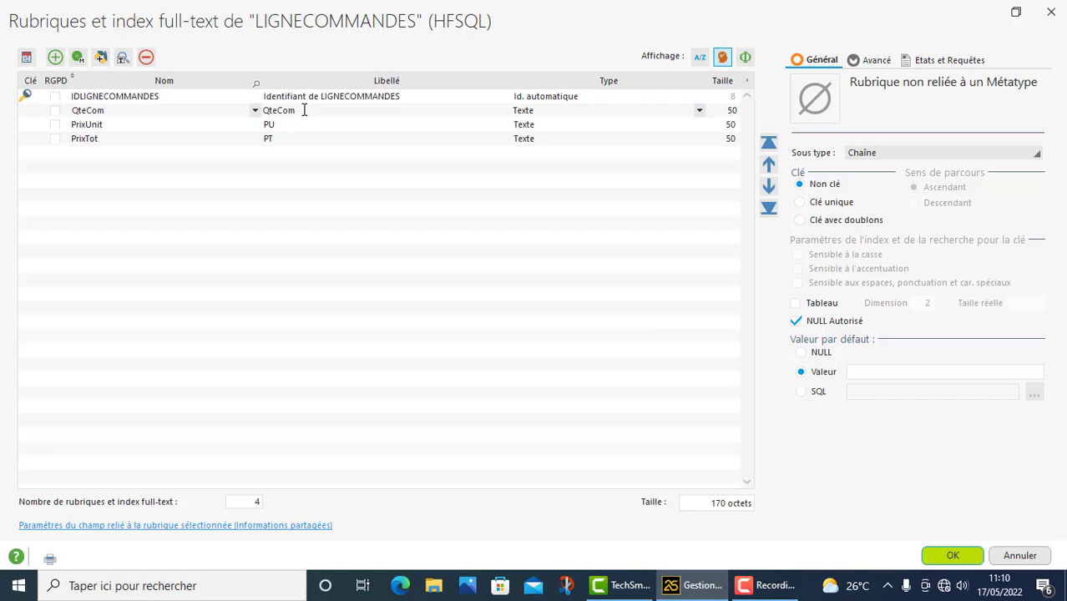
pyautogui.press('BackSpace')
pyautogui.press('BackSpace')
pyautogui.press('Return')
pyautogui.write('é')
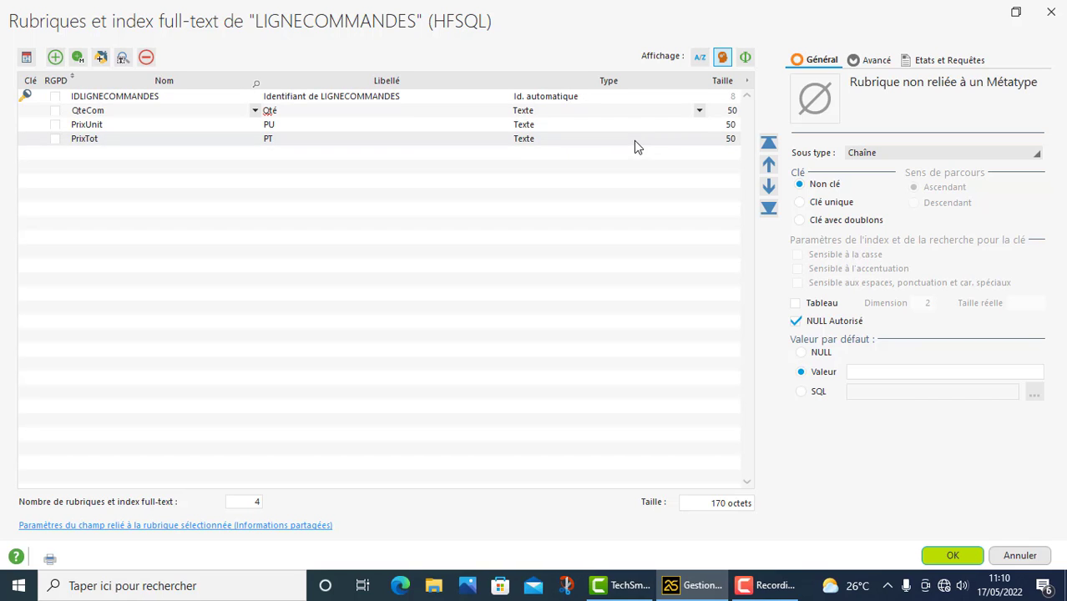
# - Set the type of the QteCom, PrixUnit and PrixTot items to Numérique
pyautogui.click(699, 111)
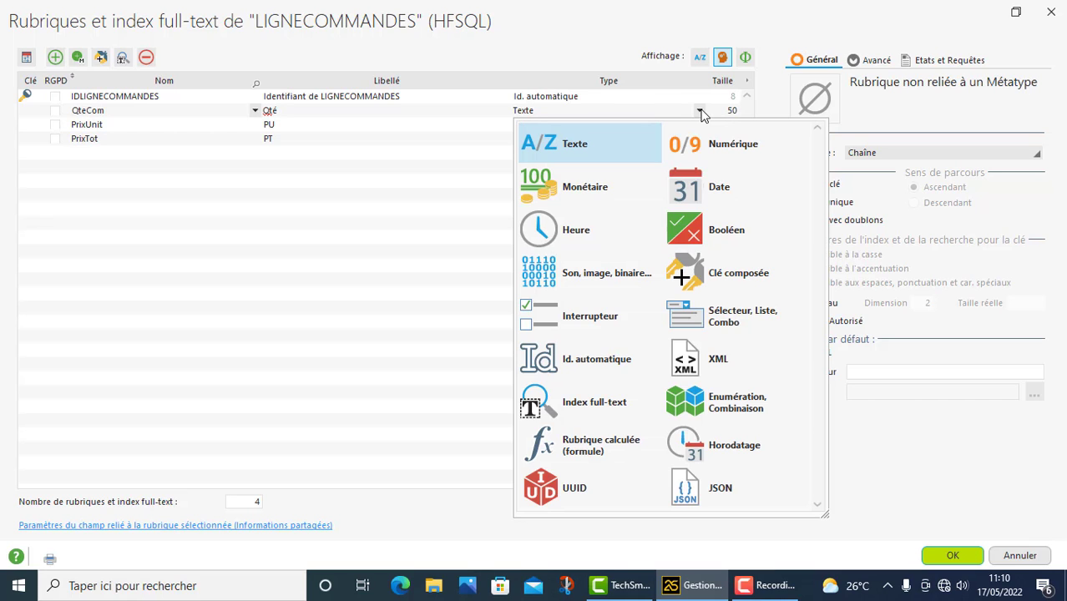
pyautogui.click(701, 137)
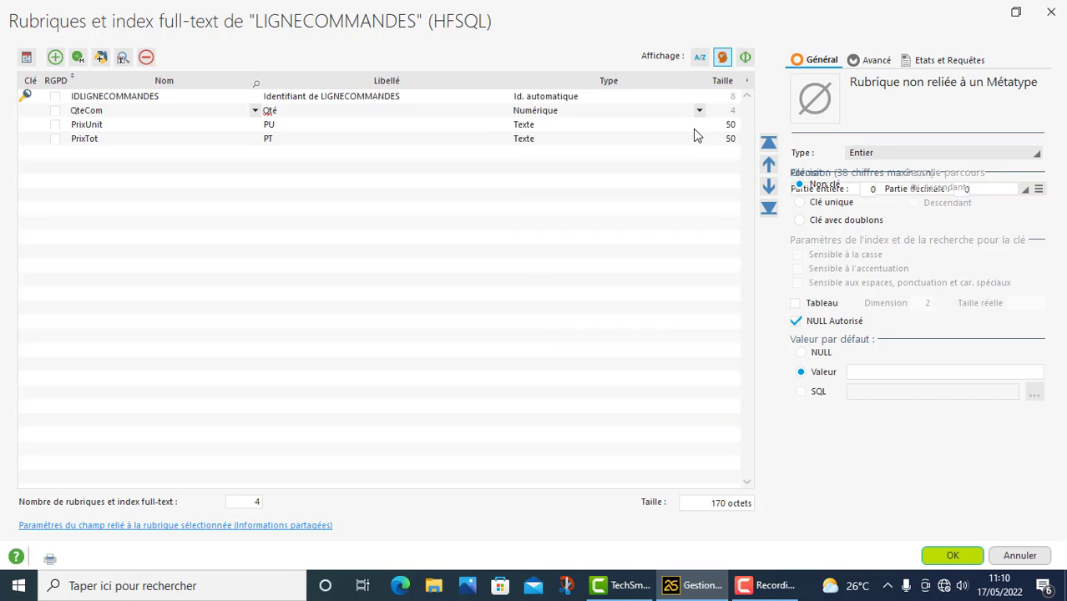
pyautogui.click(694, 130)
pyautogui.click(697, 126)
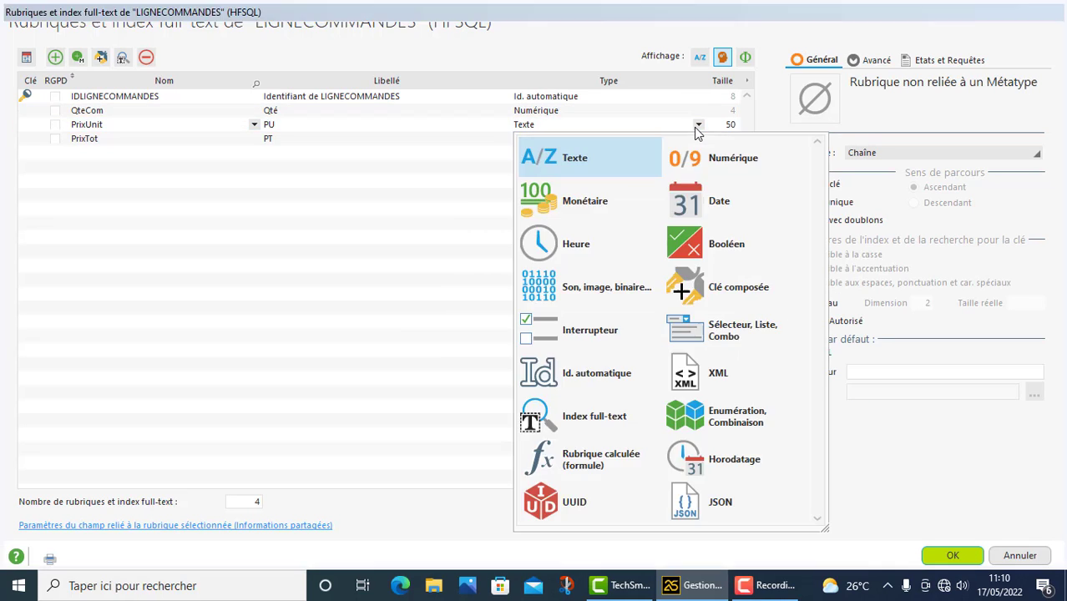
pyautogui.click(697, 157)
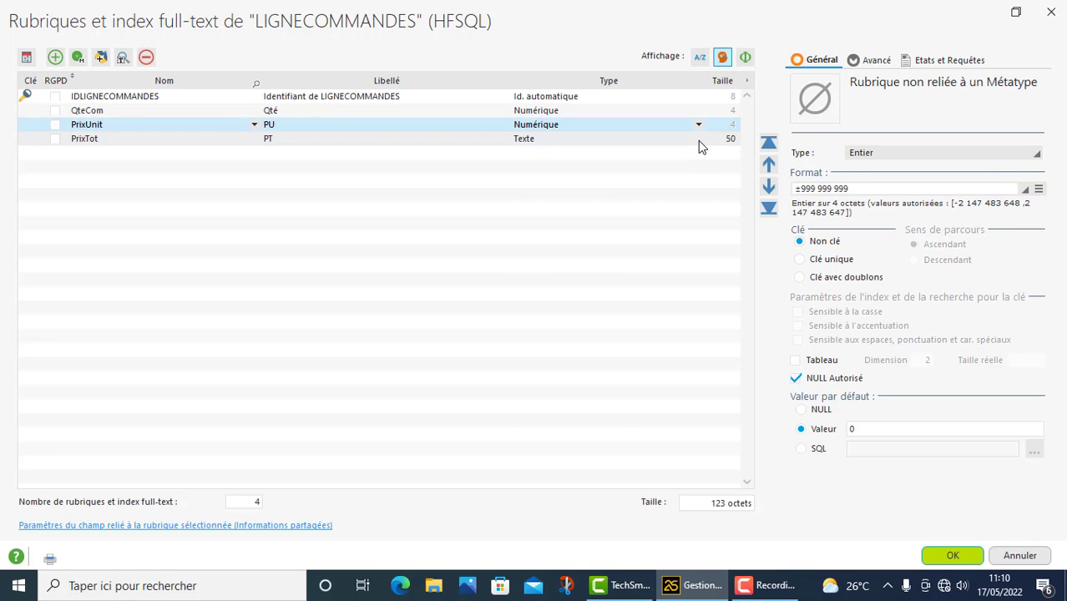
pyautogui.click(699, 141)
pyautogui.click(700, 142)
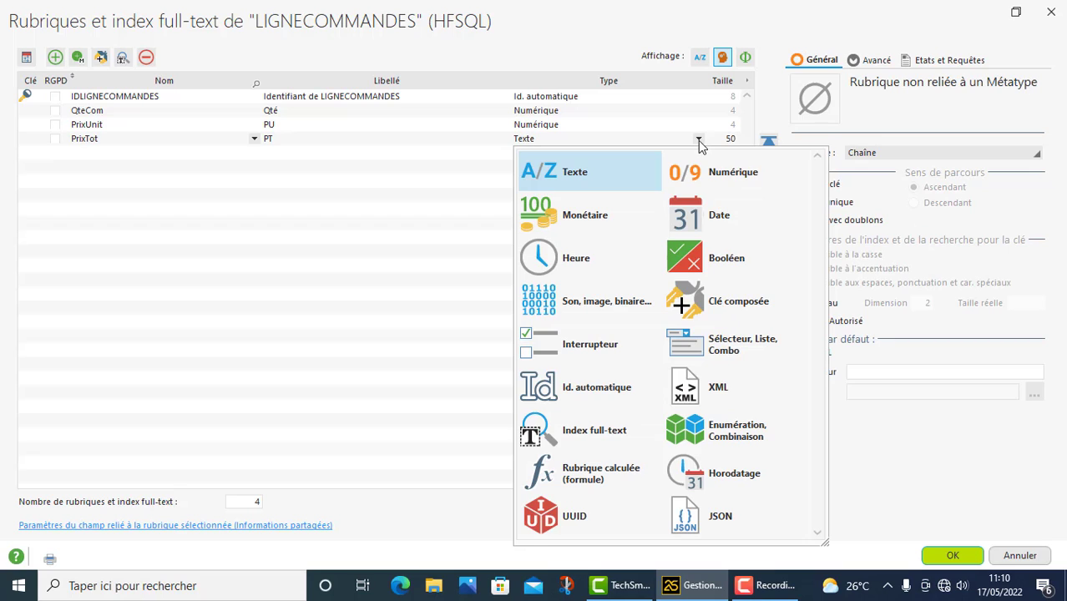
pyautogui.click(732, 184)
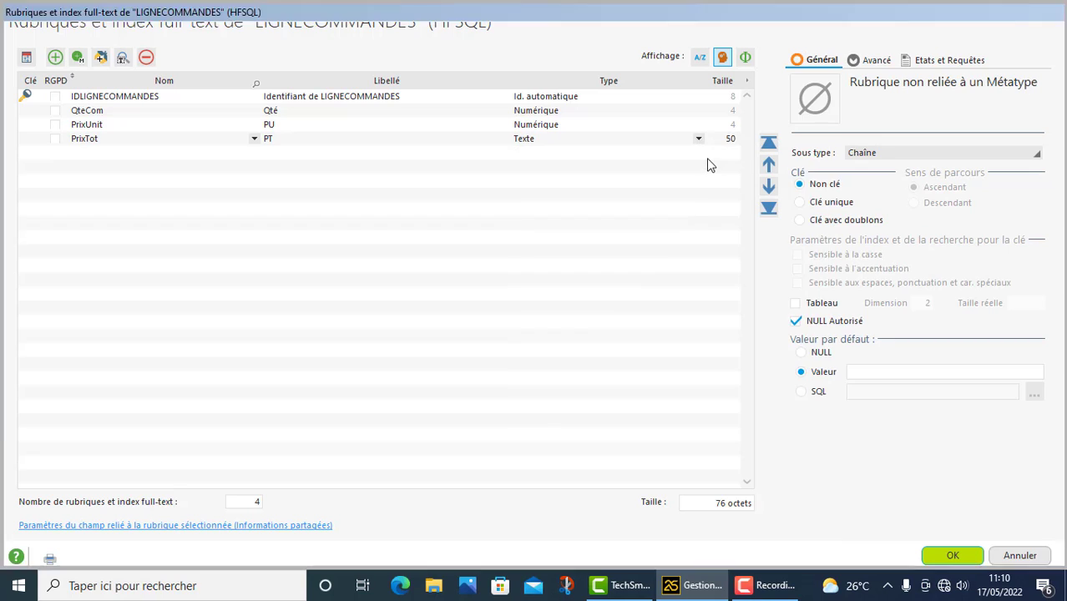
# - Shorten the caption of the IDLIGNECOMMANDES item to Id, validate the LIGNECOMMANDES items and save the analysis
pyautogui.click(408, 97)
pyautogui.moveTo(408, 97); pyautogui.dragTo(273, 96)
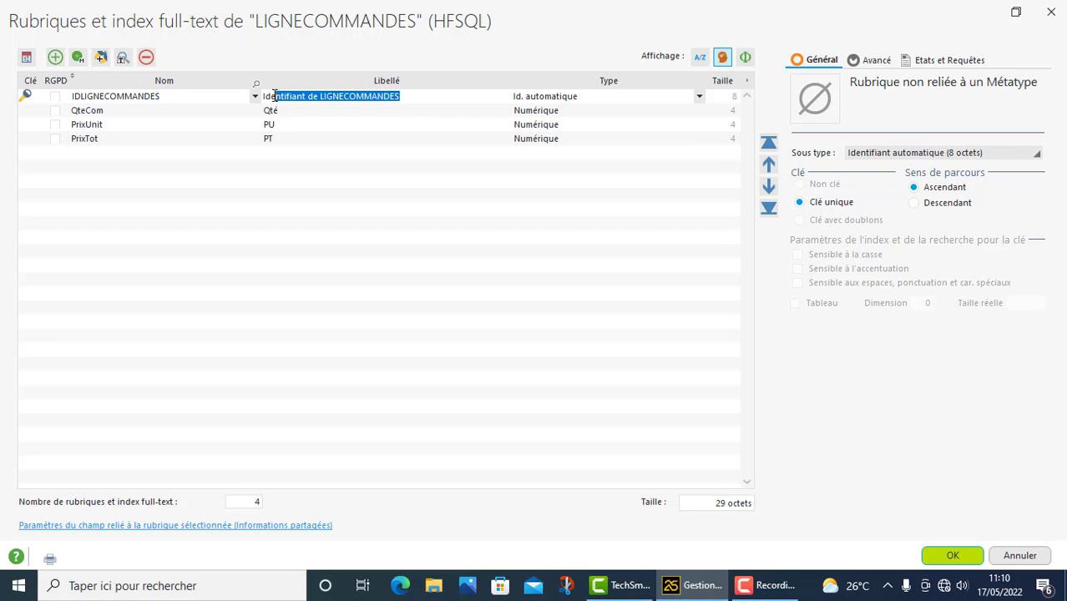
pyautogui.press('Delete')
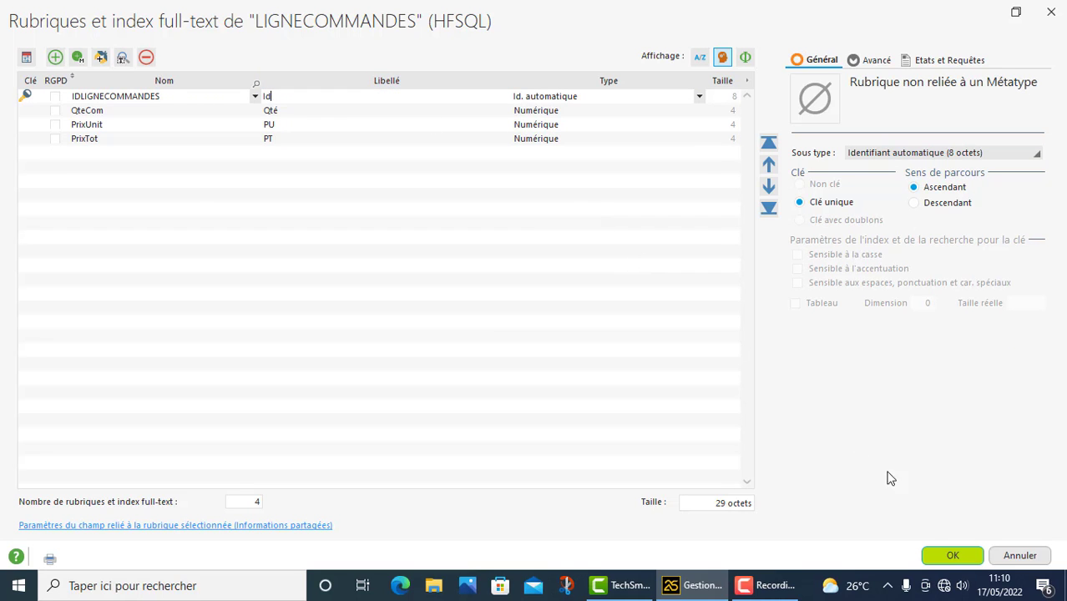
pyautogui.click(948, 554)
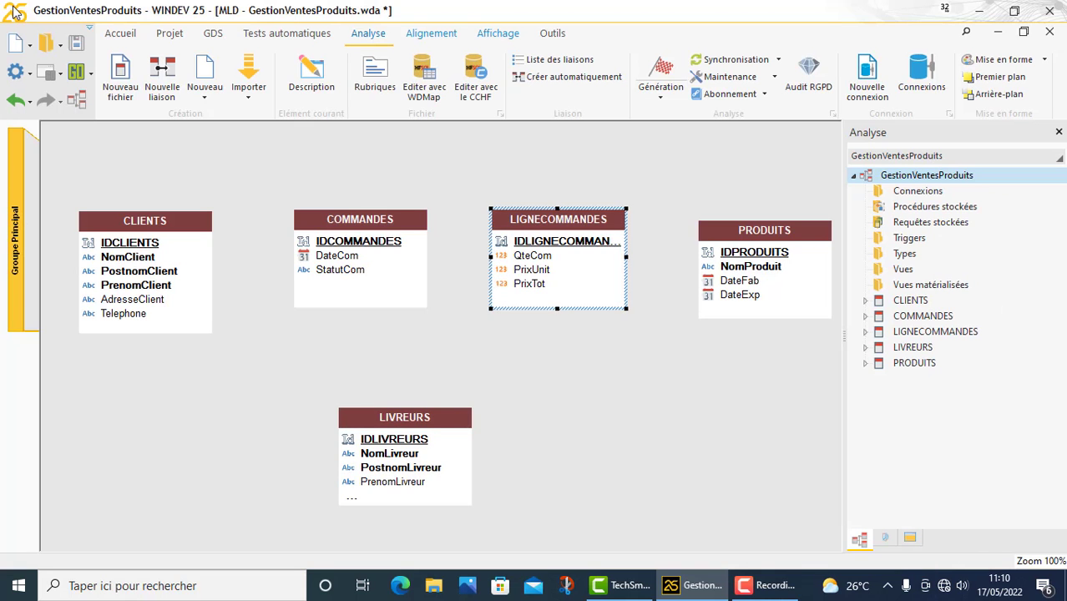
pyautogui.click(76, 43)
# - Rearrange the diagram with CLIENTS, COMMANDES and LIGNECOMMANDES in an upper row, and LIVREURS and PRODUITS in a row below
pyautogui.moveTo(166, 225); pyautogui.dragTo(148, 181)
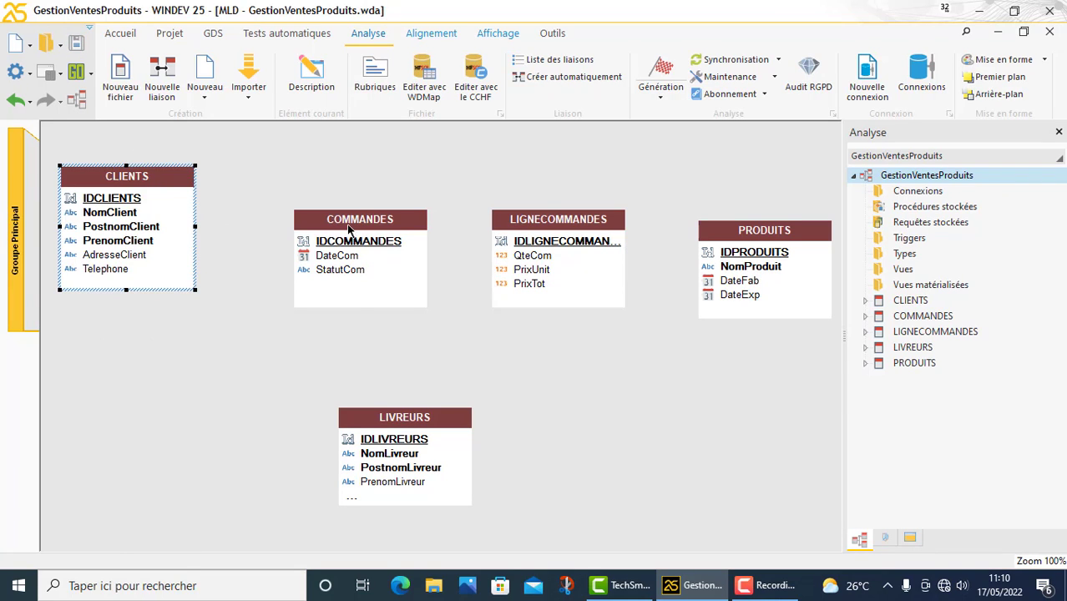
pyautogui.moveTo(349, 229); pyautogui.dragTo(351, 188)
pyautogui.click(578, 214)
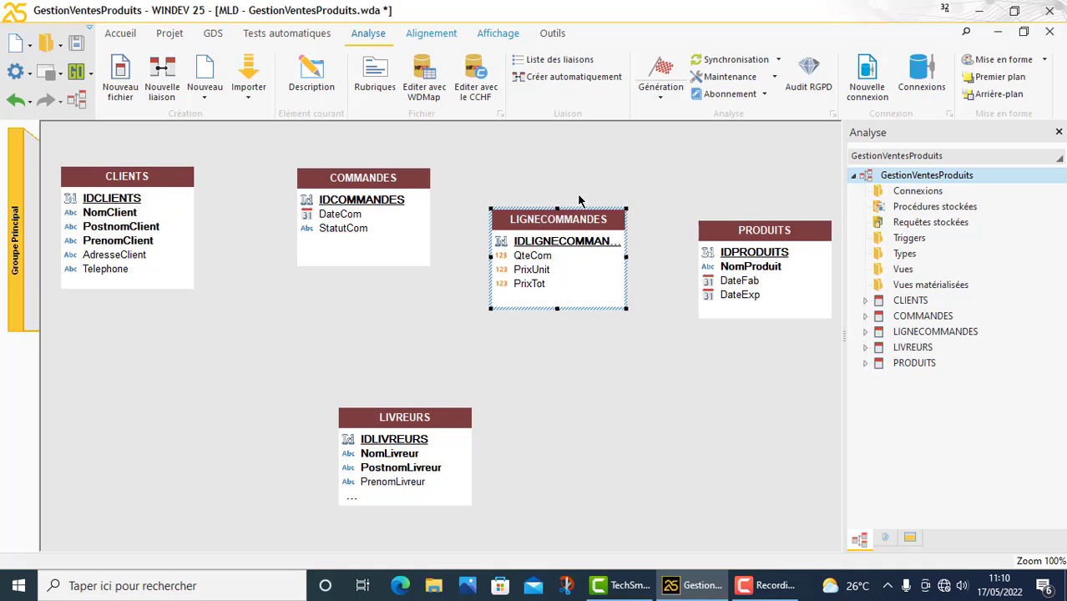
pyautogui.moveTo(578, 198); pyautogui.dragTo(598, 188)
pyautogui.moveTo(763, 231); pyautogui.dragTo(657, 351)
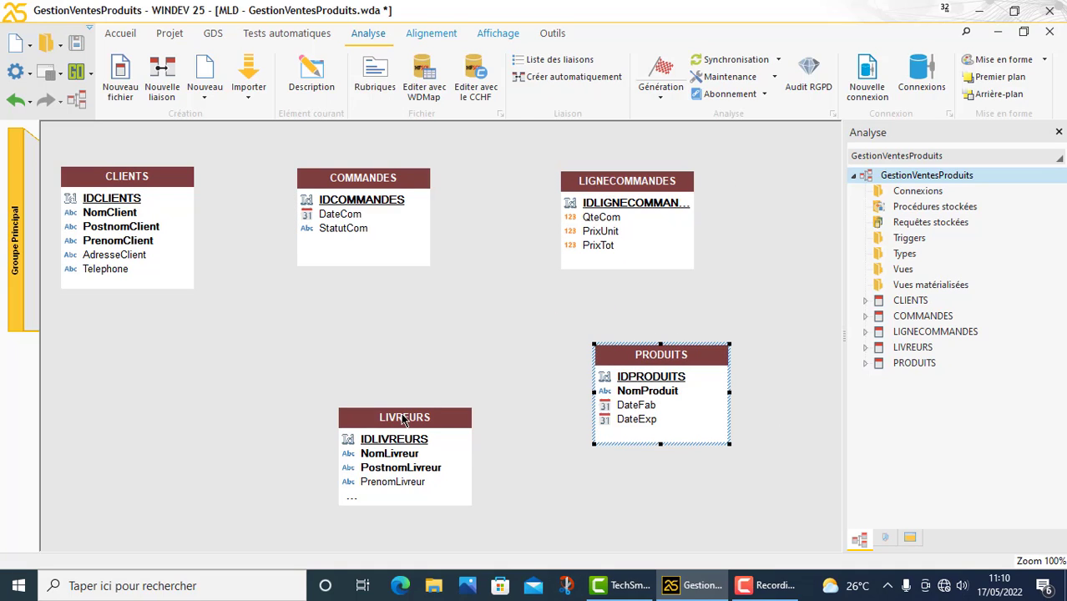
pyautogui.moveTo(402, 417); pyautogui.dragTo(261, 361)
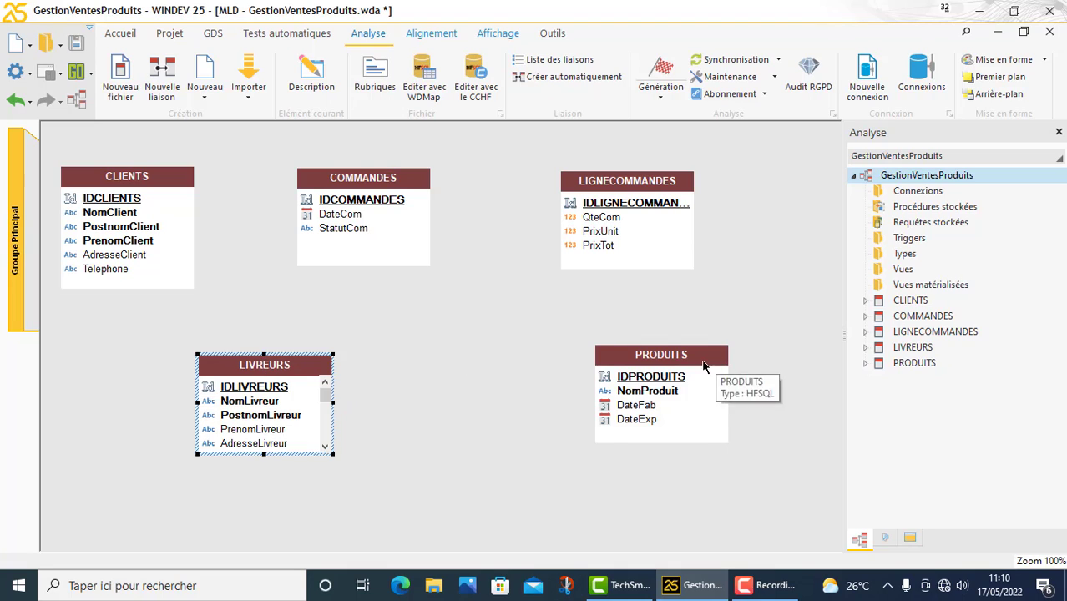
pyautogui.moveTo(718, 361); pyautogui.dragTo(572, 360)
pyautogui.click(303, 338)
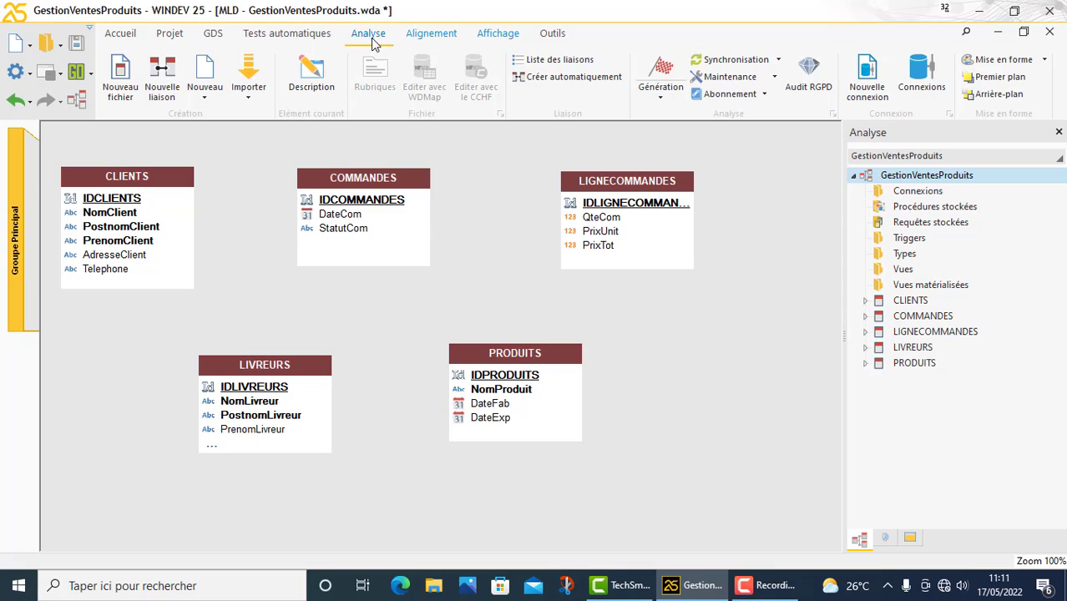
# - Link CLIENTS (0,n) to COMMANDES (0,1), creating the new key IDCLIENTS in COMMANDES and keeping the default integrity rules
pyautogui.click(157, 73)
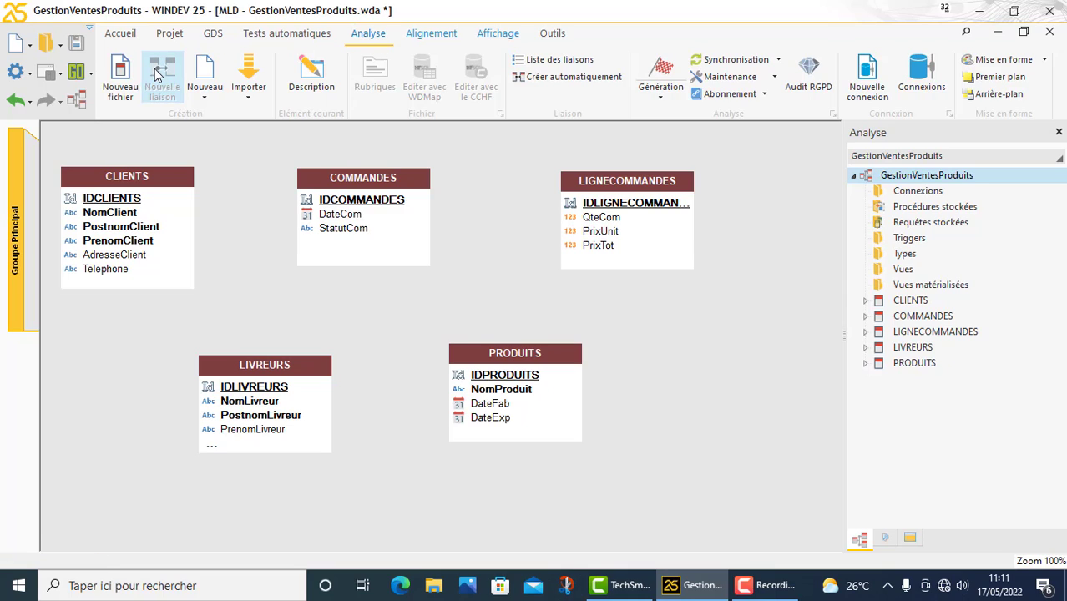
pyautogui.click(153, 224)
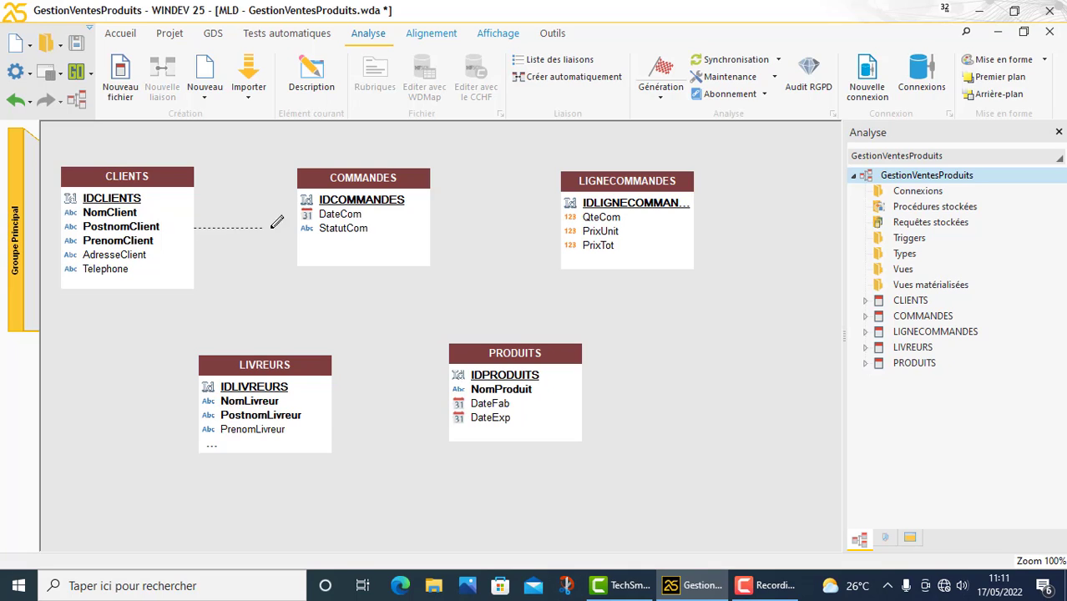
pyautogui.click(371, 217)
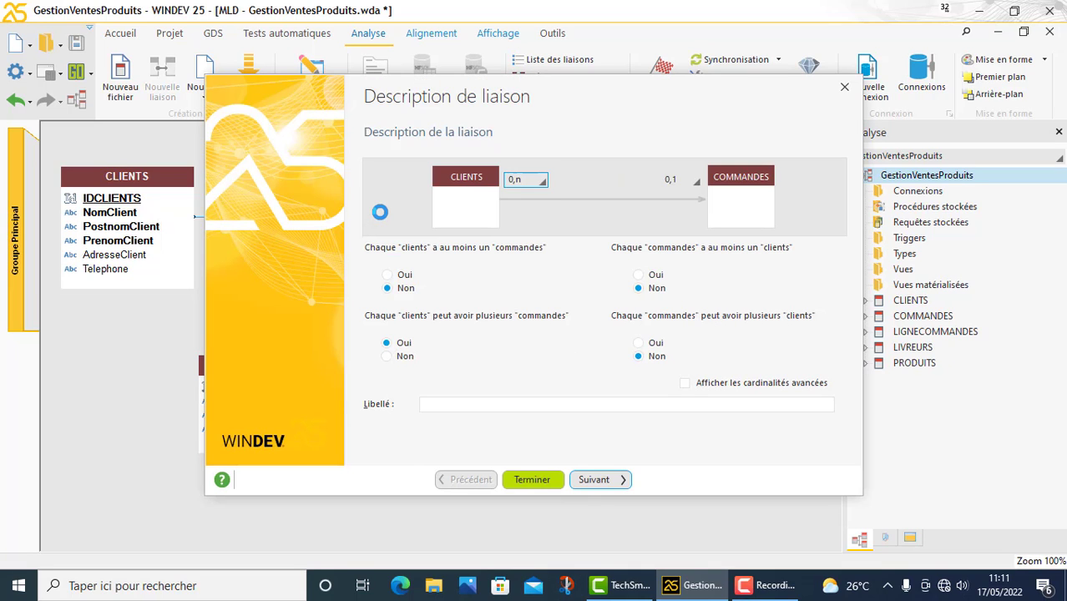
pyautogui.moveTo(632, 102); pyautogui.dragTo(618, 62)
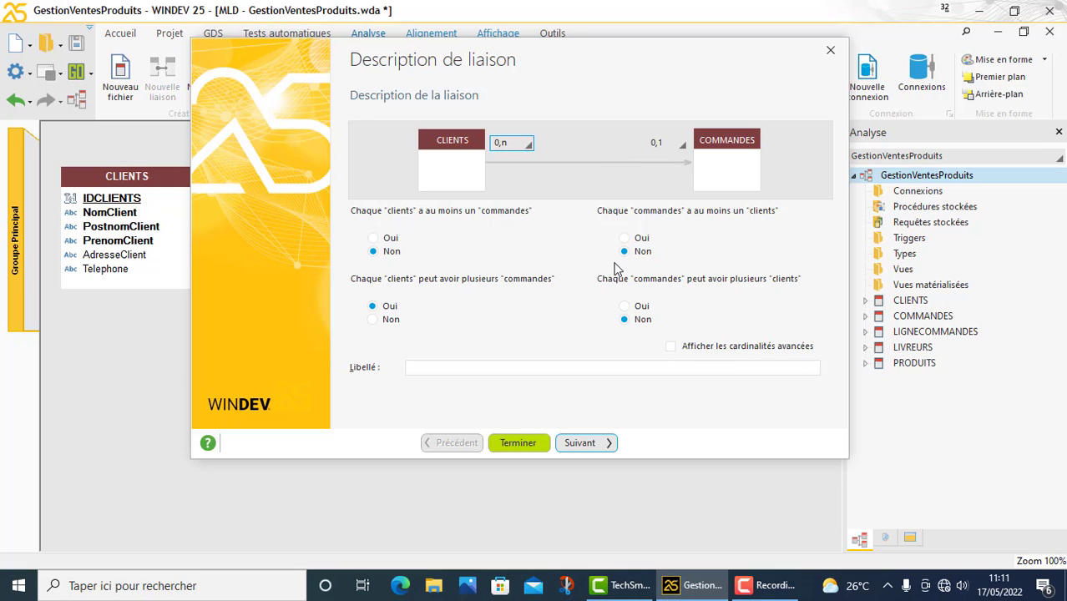
pyautogui.click(593, 443)
pyautogui.click(593, 443)
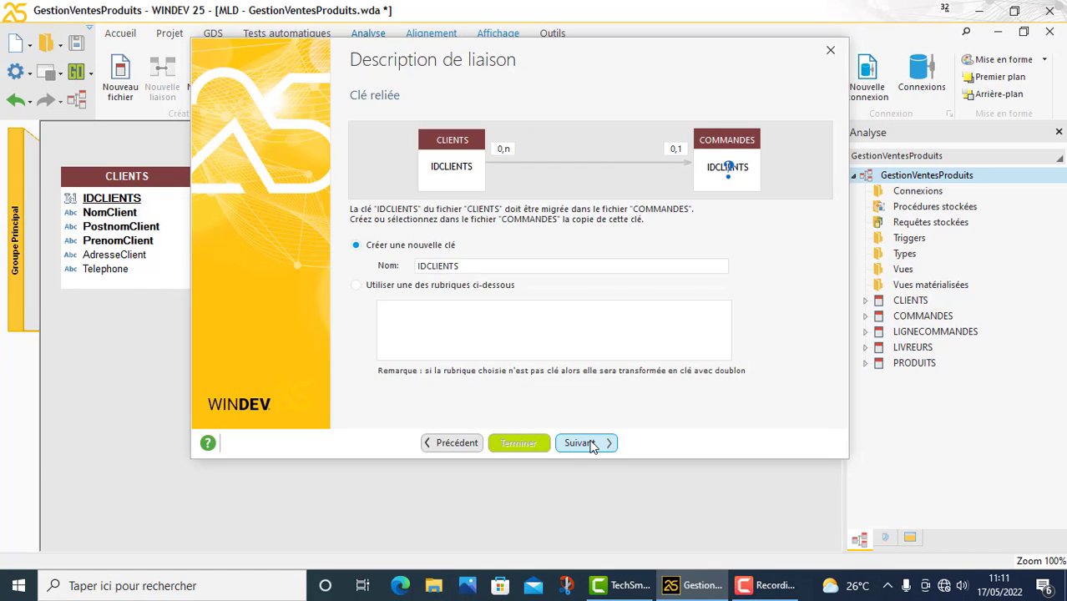
pyautogui.click(590, 444)
pyautogui.click(590, 444)
pyautogui.click(591, 444)
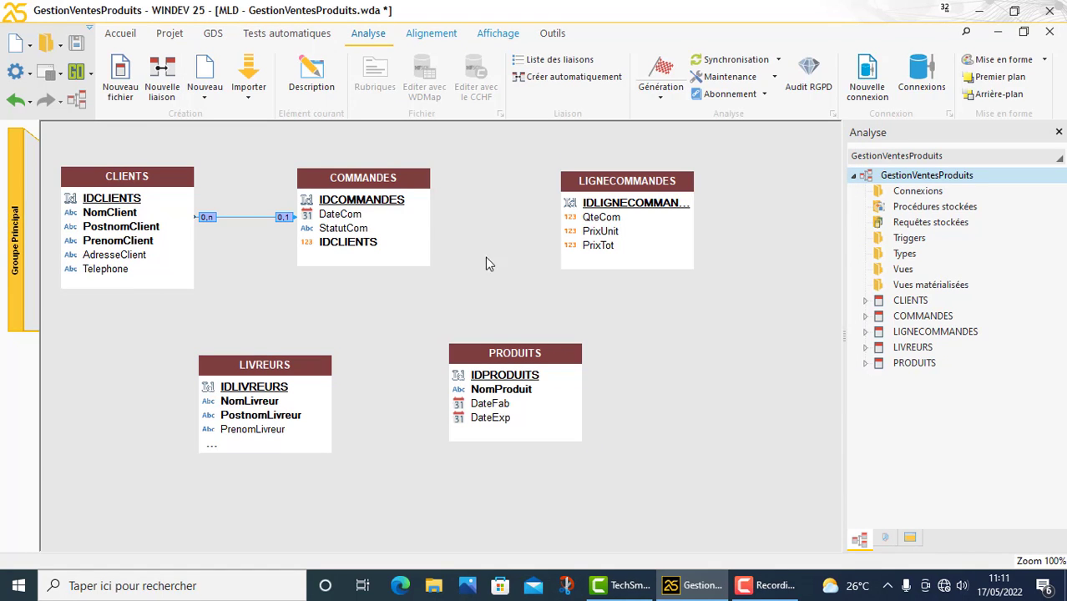
# - Link COMMANDES (0,n) to LIGNECOMMANDES (0,1) through the unique key IDCOMMANDES, accepting the default link settings
pyautogui.click(163, 79)
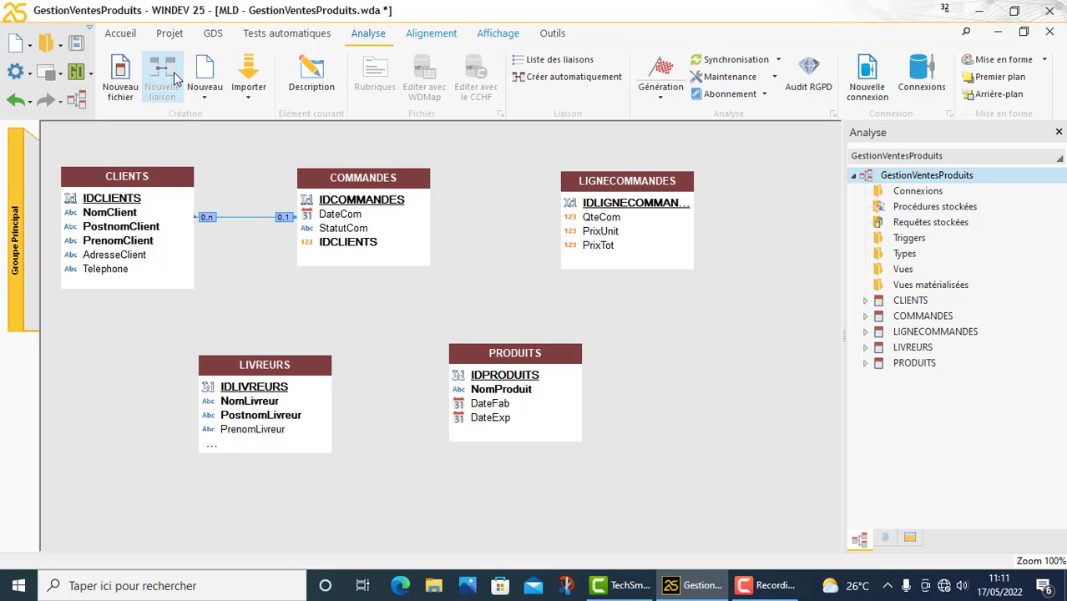
pyautogui.click(174, 73)
pyautogui.click(392, 223)
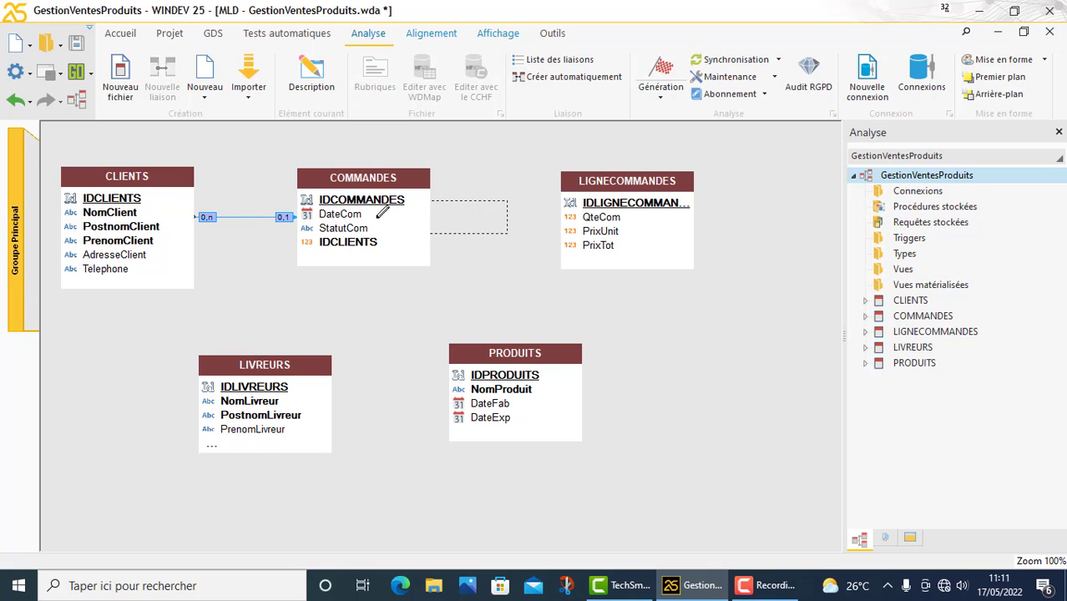
pyautogui.click(646, 223)
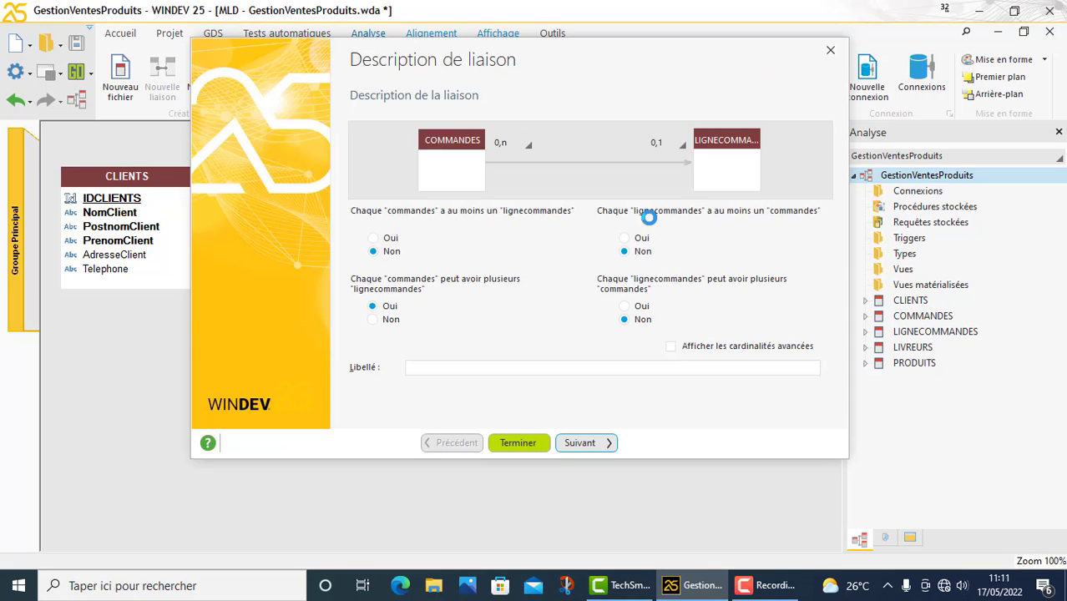
pyautogui.click(604, 449)
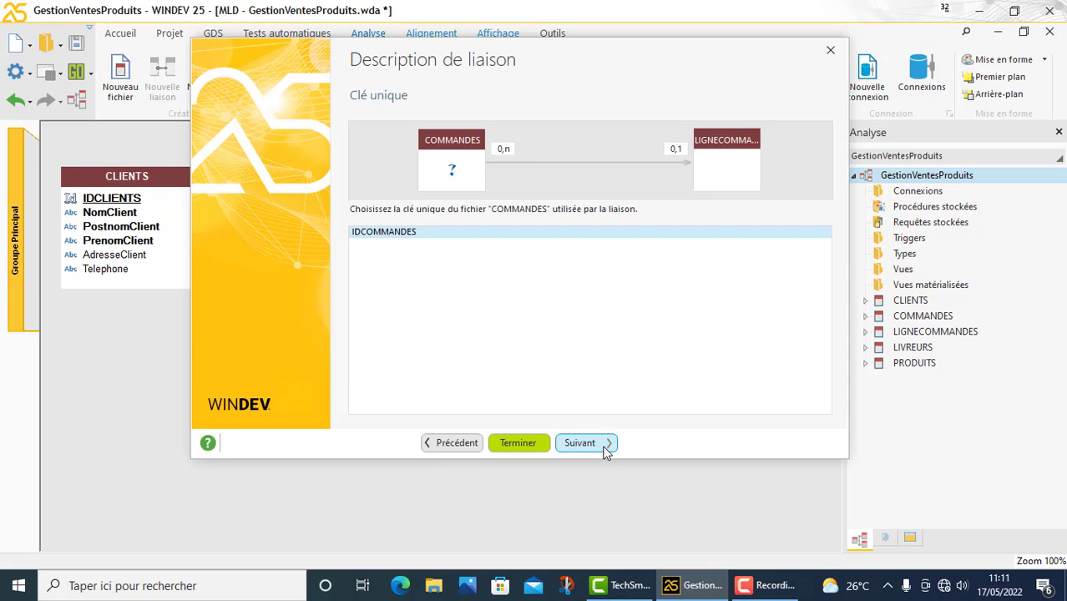
pyautogui.click(605, 449)
pyautogui.click(604, 449)
pyautogui.click(604, 449)
pyautogui.click(606, 449)
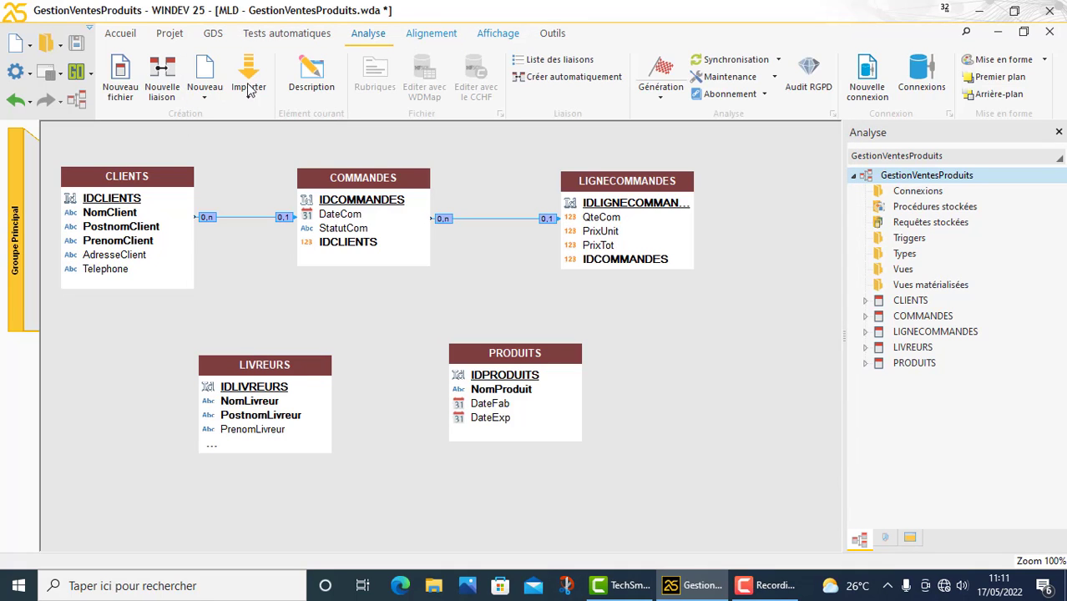
# - Link PRODUITS (0,n) to LIGNECOMMANDES (0,1) through IDPRODUITS, keeping the rules that forbid deleting or modifying referenced products
pyautogui.click(162, 79)
pyautogui.click(552, 397)
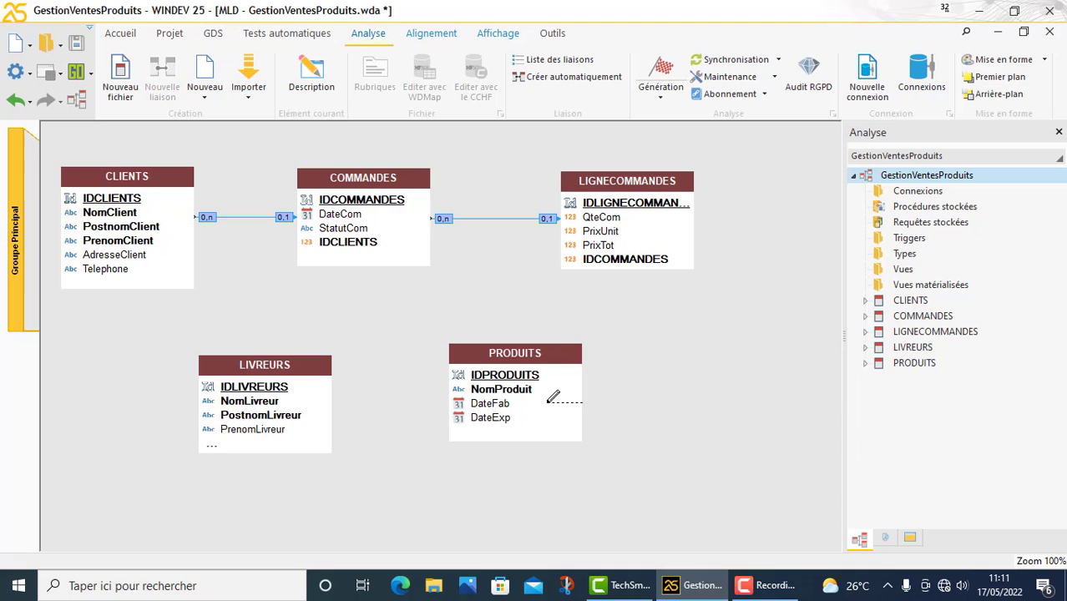
pyautogui.click(610, 233)
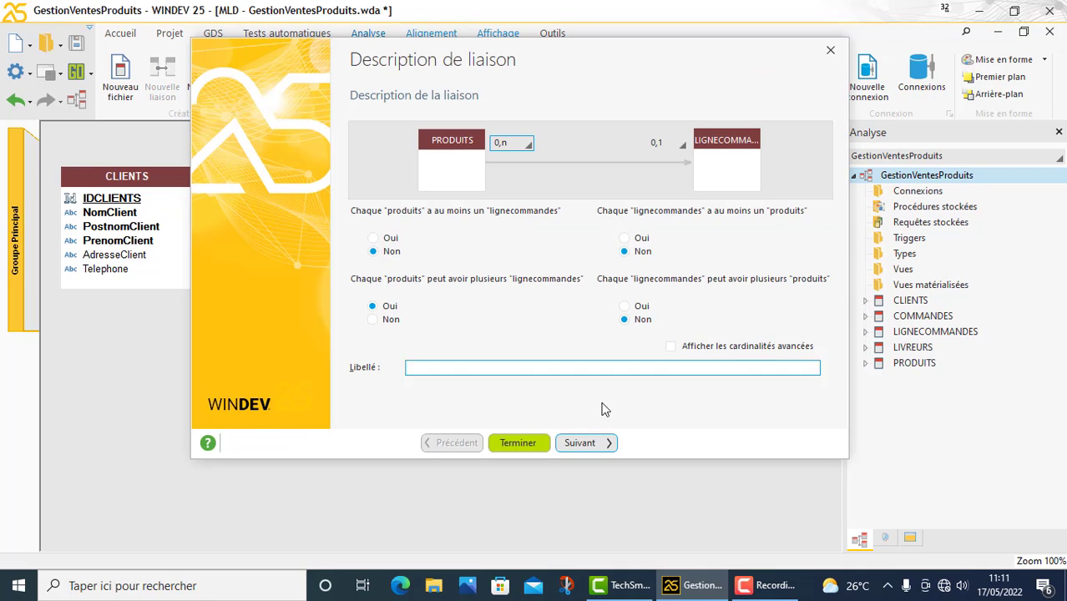
pyautogui.click(598, 444)
pyautogui.click(598, 443)
pyautogui.click(598, 444)
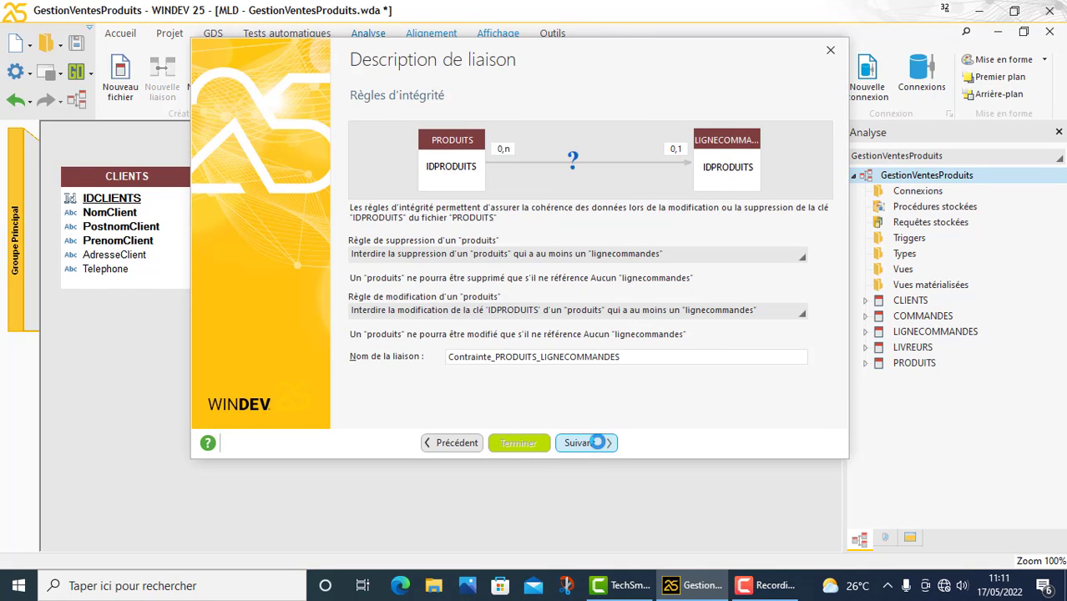
pyautogui.click(598, 443)
pyautogui.click(597, 443)
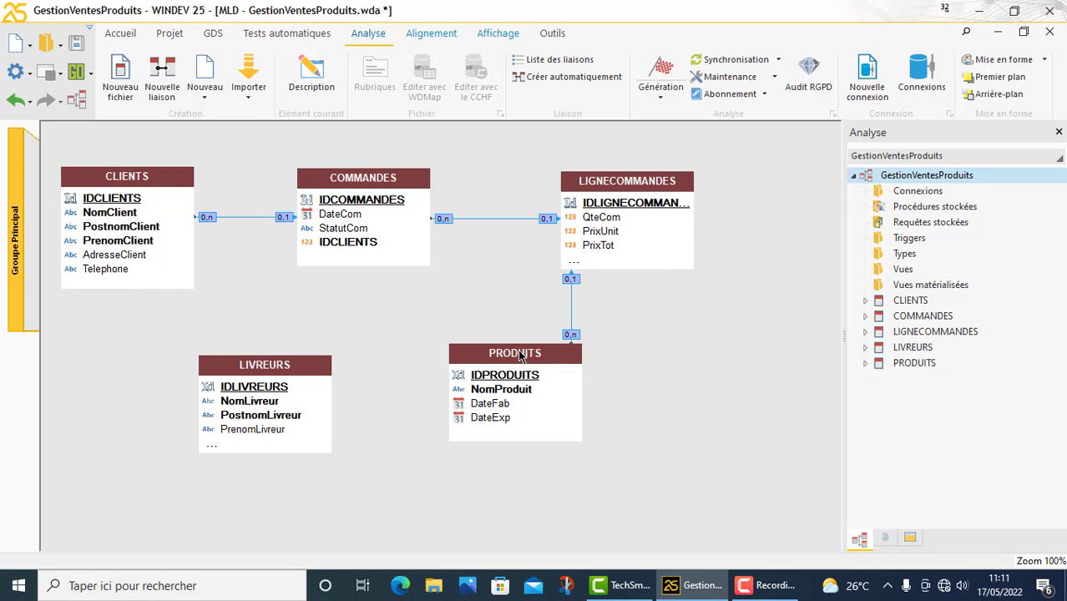
# - Move PRODUITS beneath LIGNECOMMANDES, shift LIVREURS slightly towards COMMANDES and heighten it enough to show all its items
pyautogui.moveTo(518, 354); pyautogui.dragTo(611, 358)
pyautogui.moveTo(322, 377); pyautogui.dragTo(341, 383)
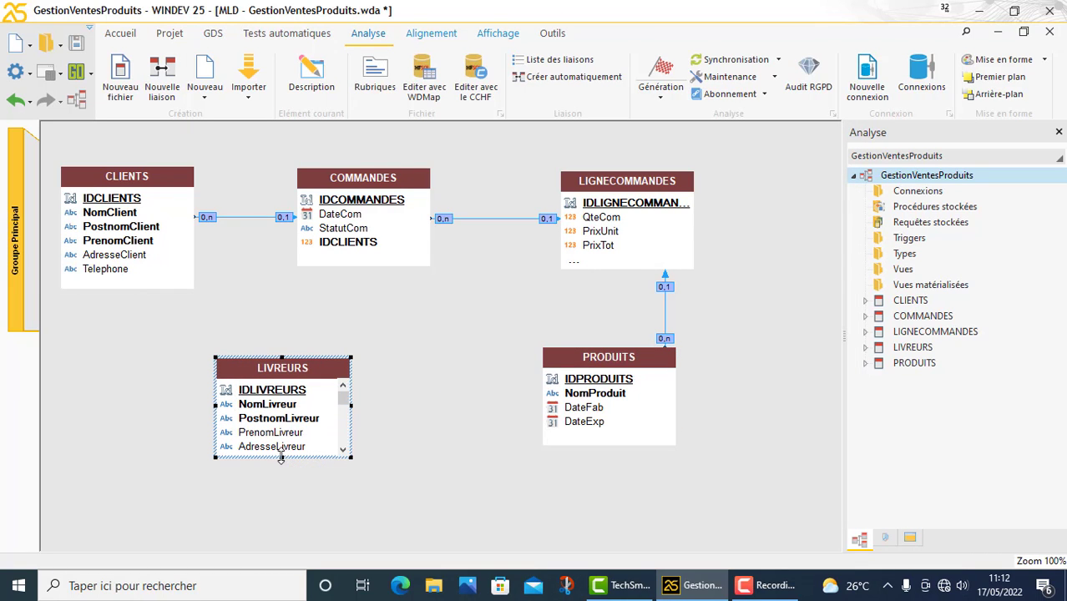
pyautogui.moveTo(280, 457); pyautogui.dragTo(285, 492)
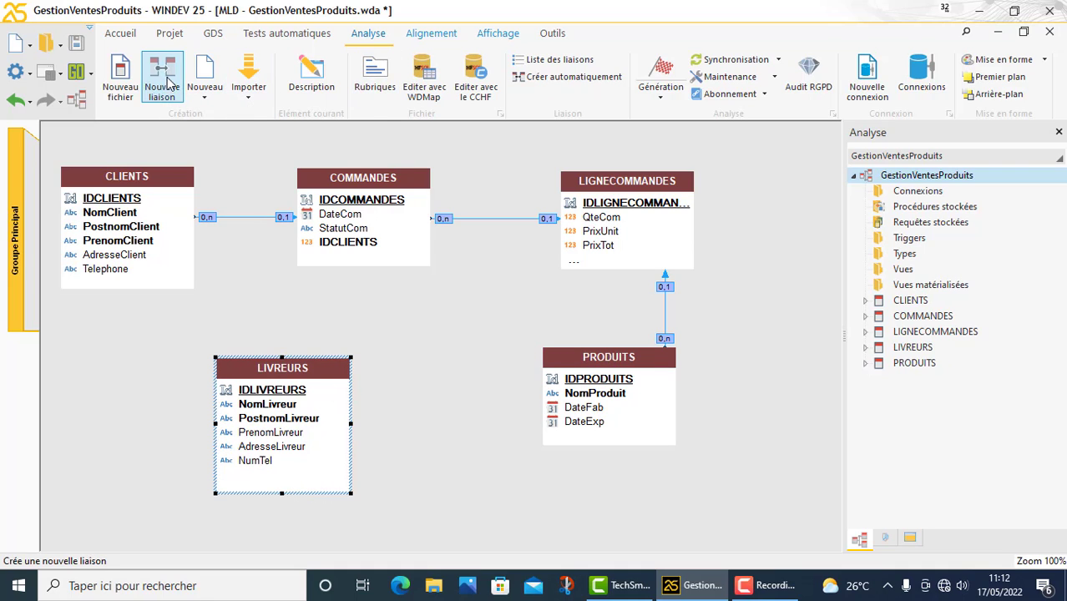
# - Link LIVREURS (0,n) to COMMANDES (0,1), creating the new key IDLIVREURS in COMMANDES with the default link settings
pyautogui.click(163, 84)
pyautogui.click(242, 430)
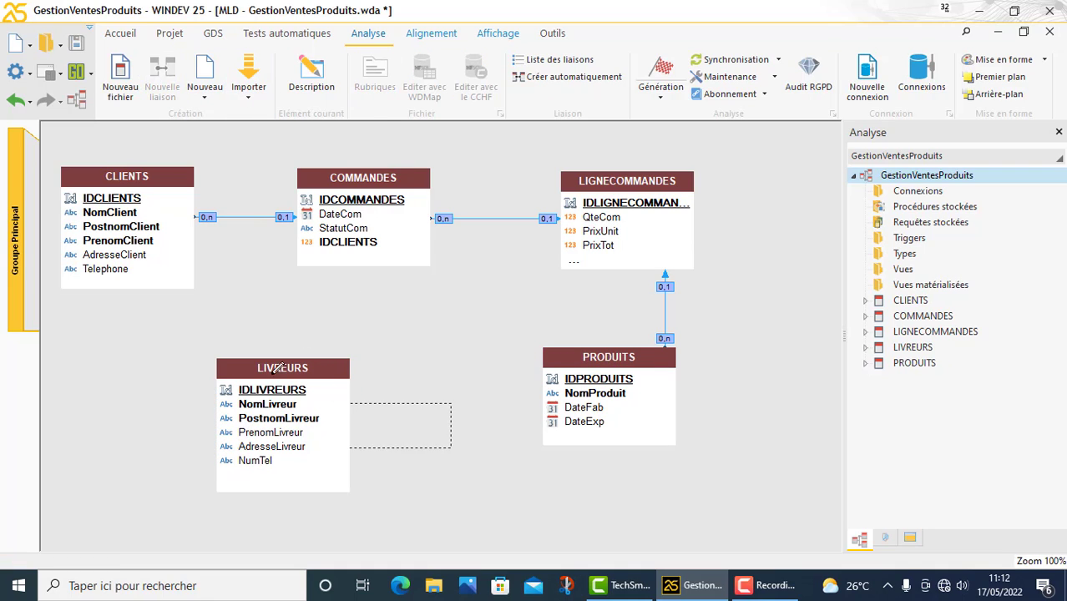
pyautogui.click(368, 238)
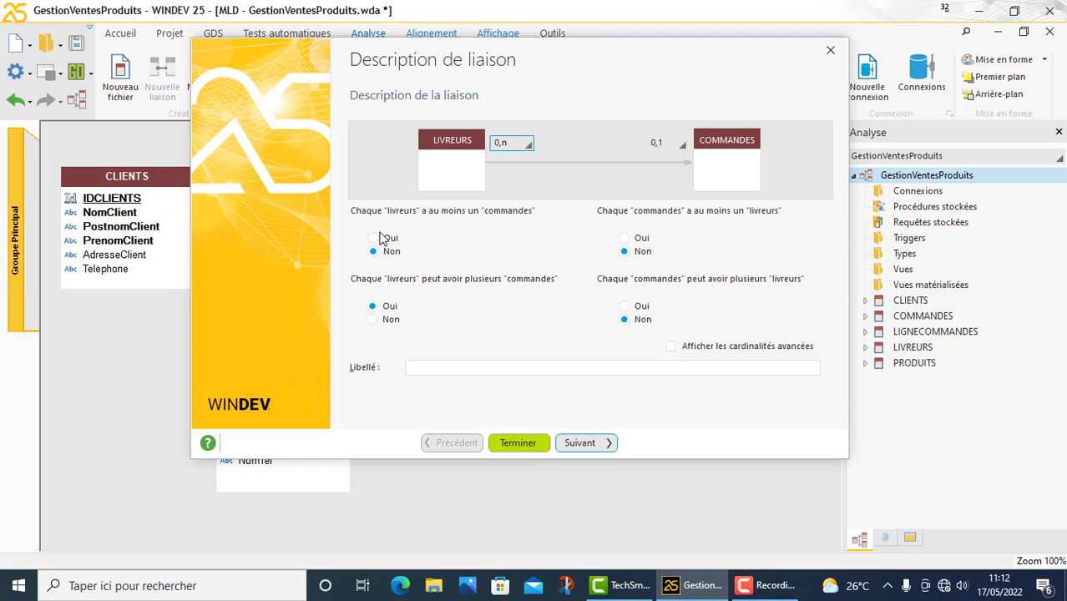
pyautogui.click(586, 443)
pyautogui.click(592, 444)
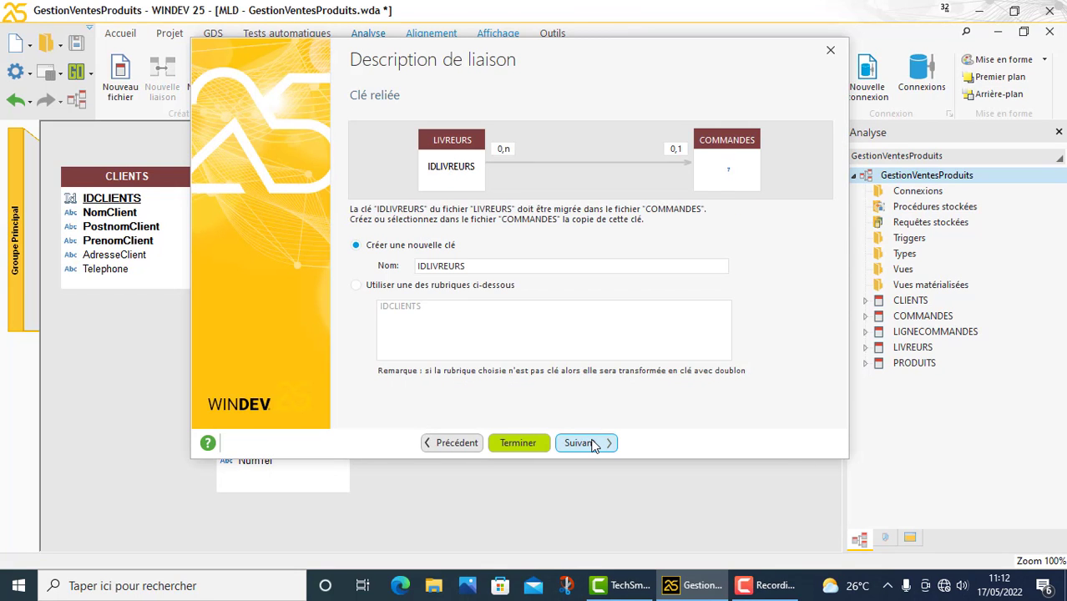
pyautogui.click(587, 444)
pyautogui.click(589, 443)
pyautogui.click(591, 443)
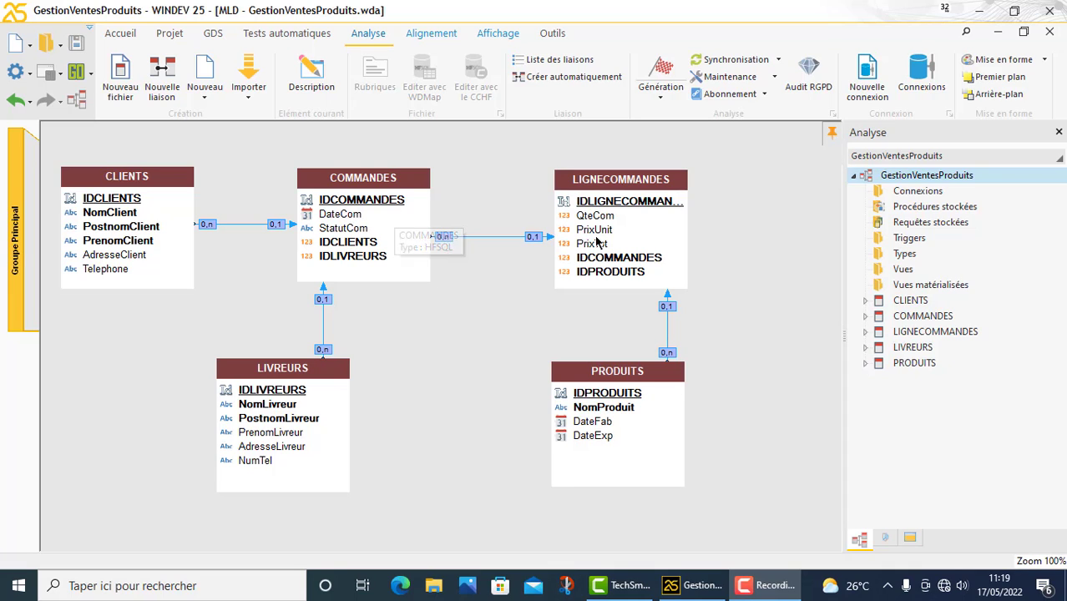
# - Nudge LIGNECOMMANDES up level with COMMANDES and select the link between LIVREURS and COMMANDES
pyautogui.moveTo(616, 185); pyautogui.dragTo(618, 183)
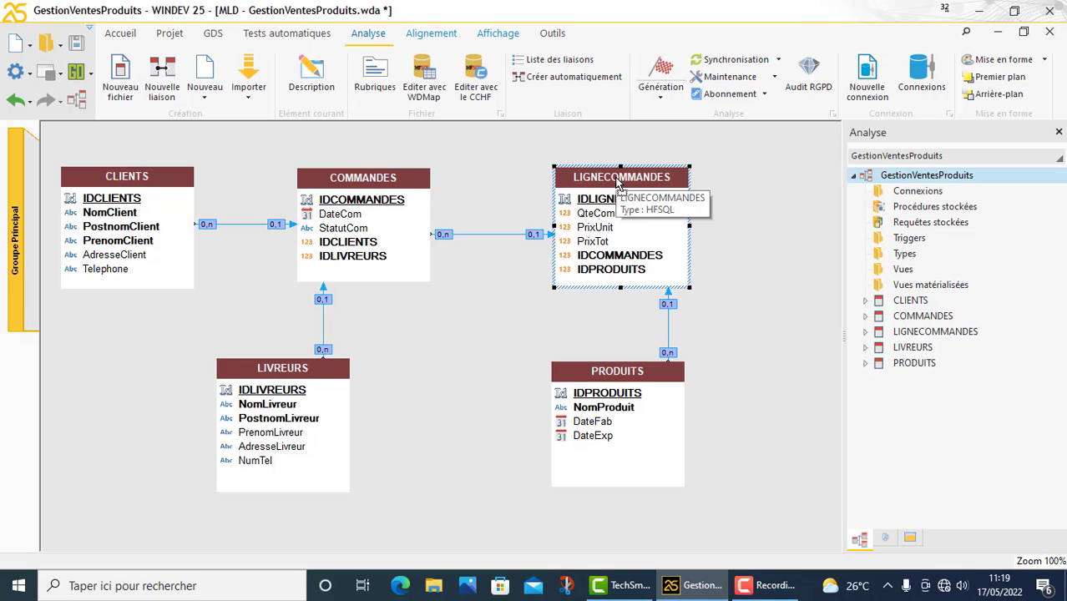
pyautogui.click(331, 417)
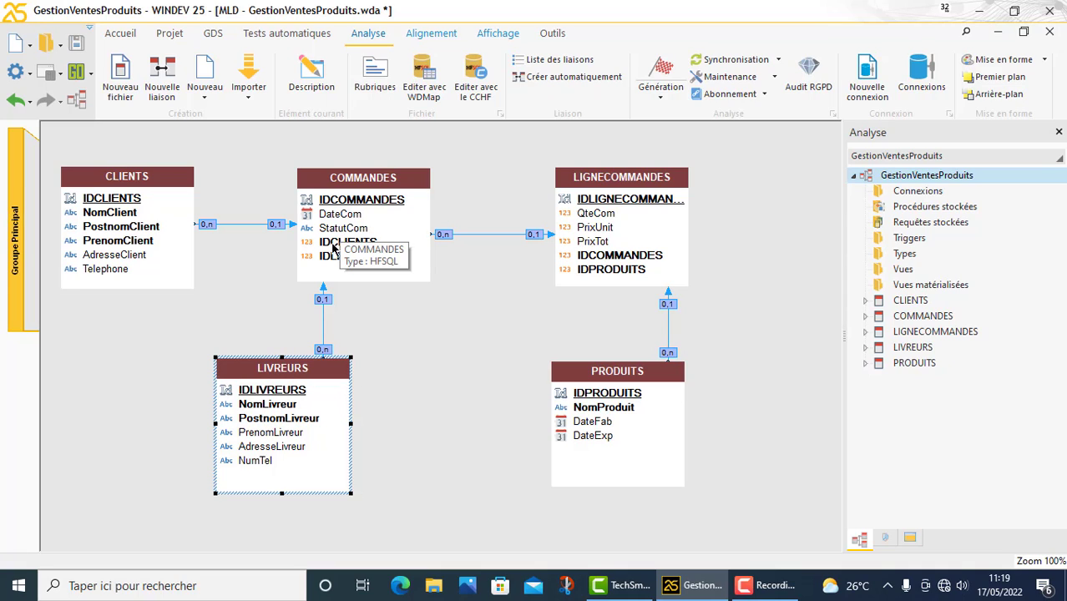
pyautogui.click(327, 352)
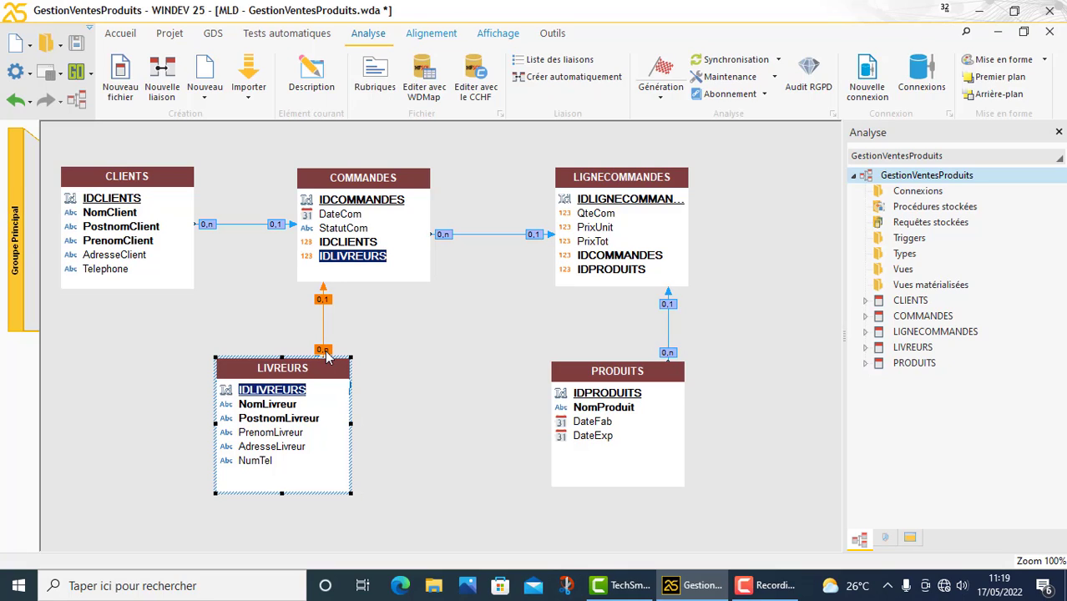